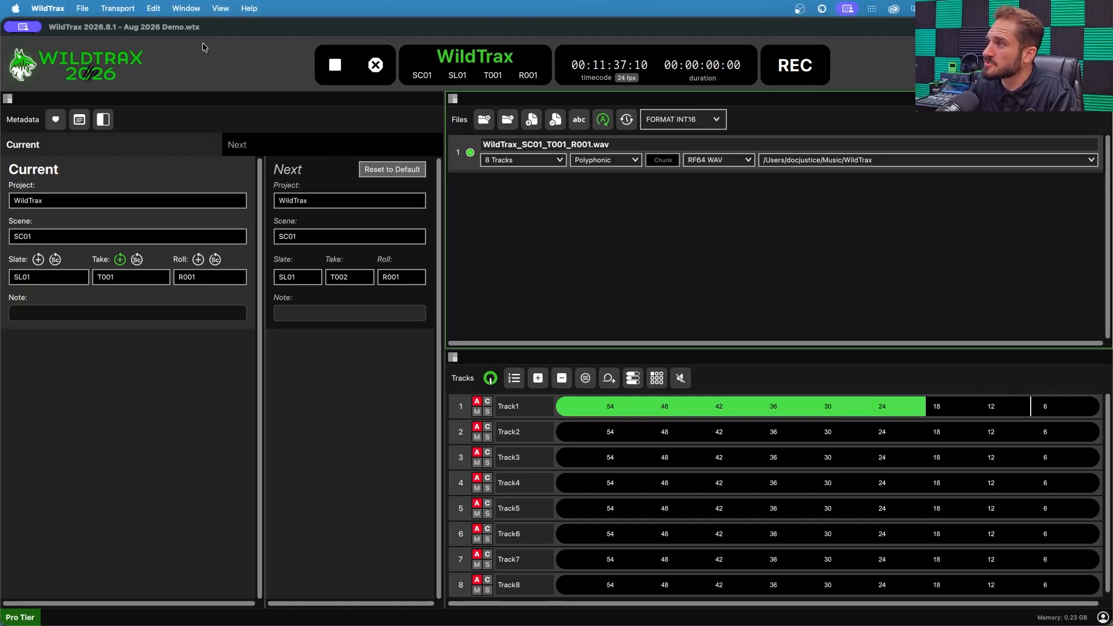
- Switch the workspace to the four-panel layout, and return it to three panels
{"action": "left_click", "coordinate": [219, 8]}
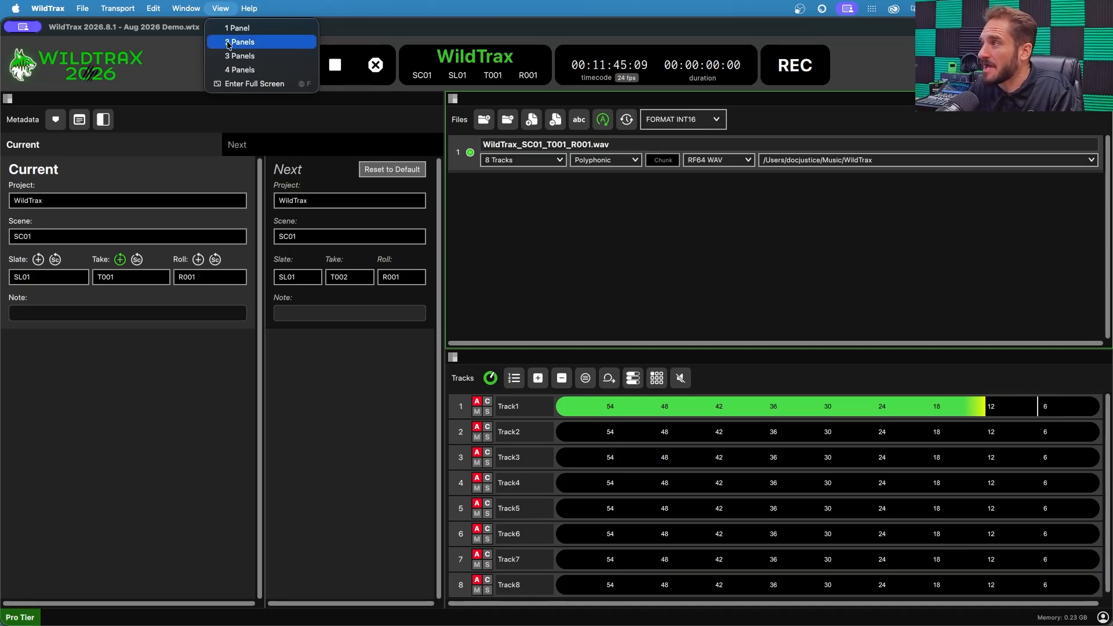
{"action": "left_click", "coordinate": [240, 70]}
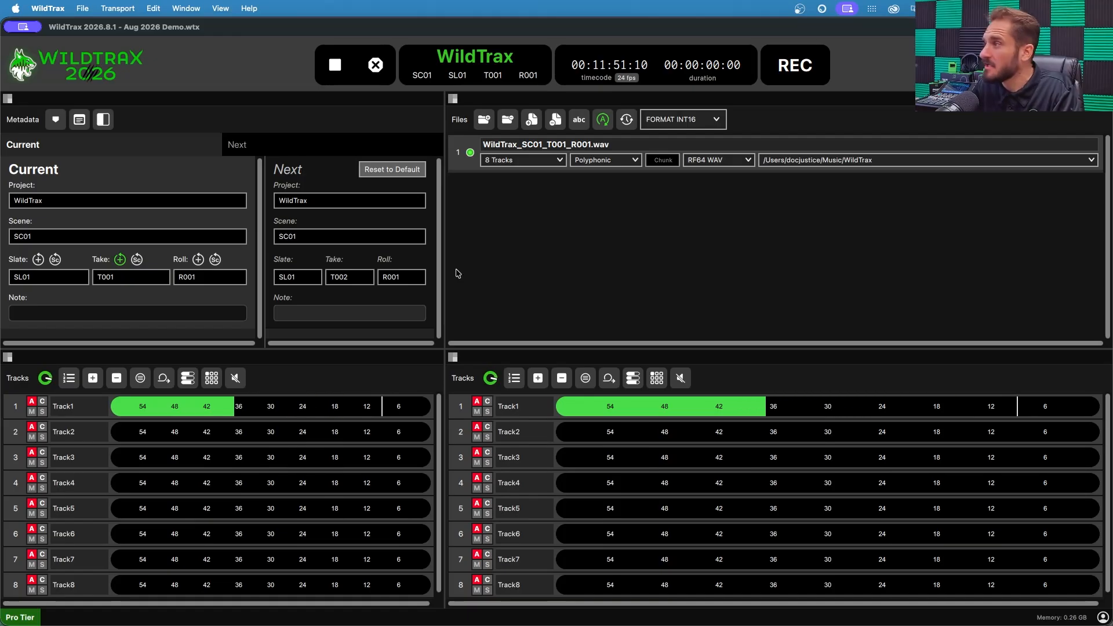
{"action": "left_click", "coordinate": [221, 8]}
{"action": "left_click", "coordinate": [243, 56]}
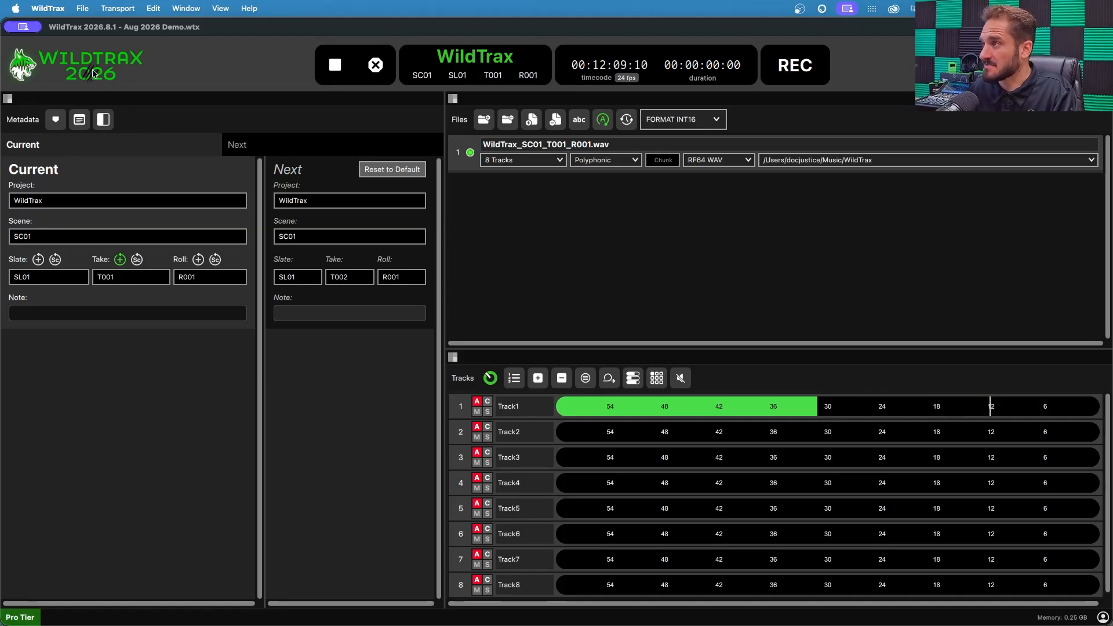
- Open the application preferences and display the general settings
{"action": "left_click", "coordinate": [50, 8]}
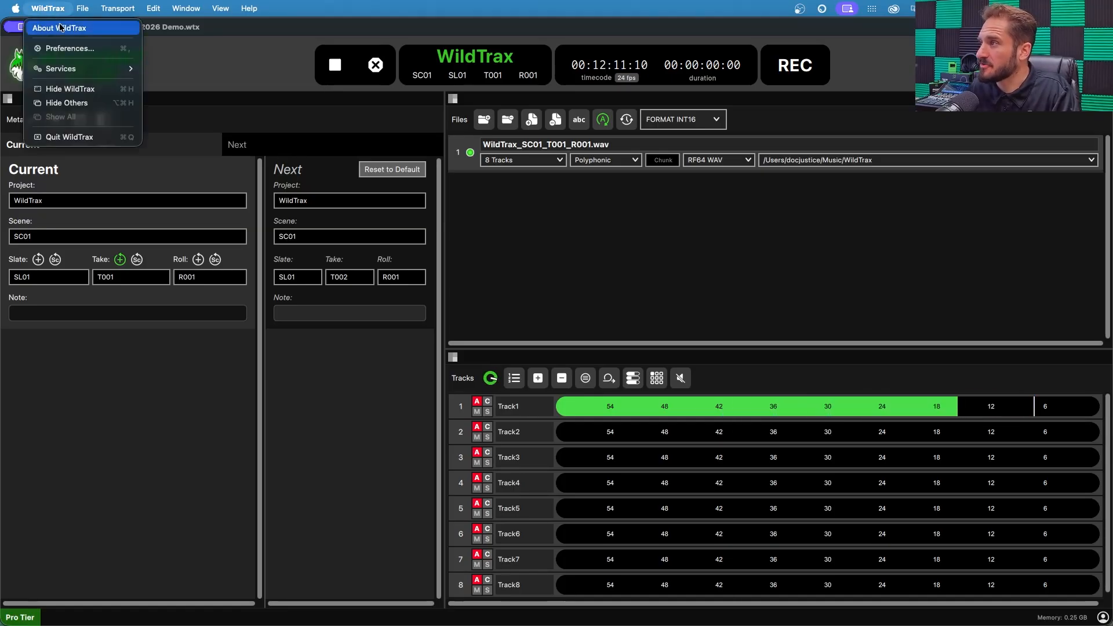
{"action": "left_click", "coordinate": [74, 47]}
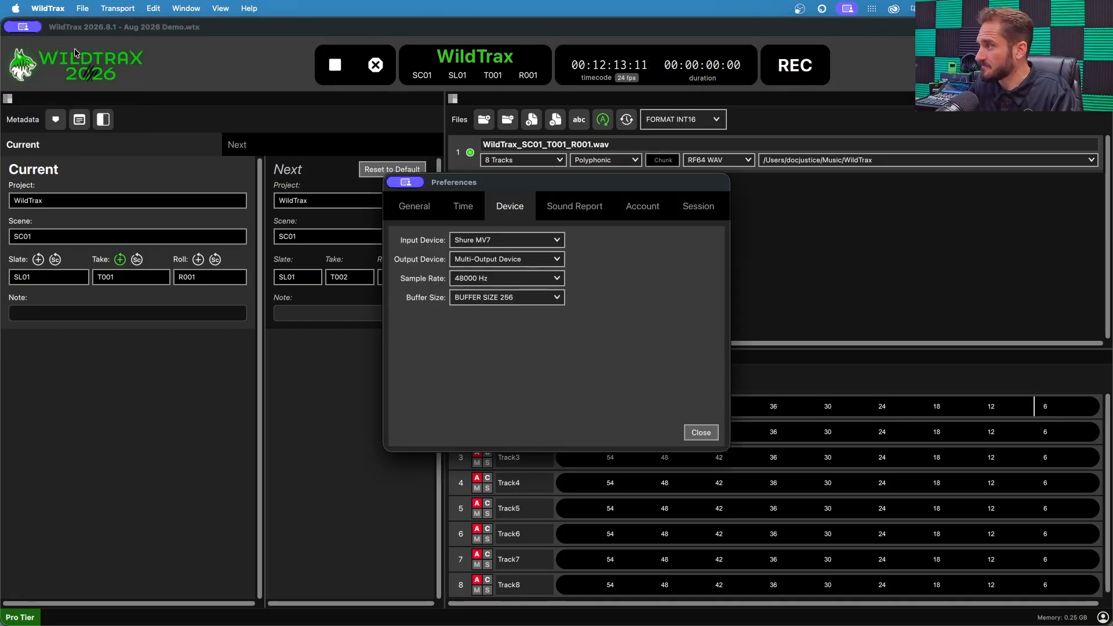
{"action": "left_click", "coordinate": [410, 202]}
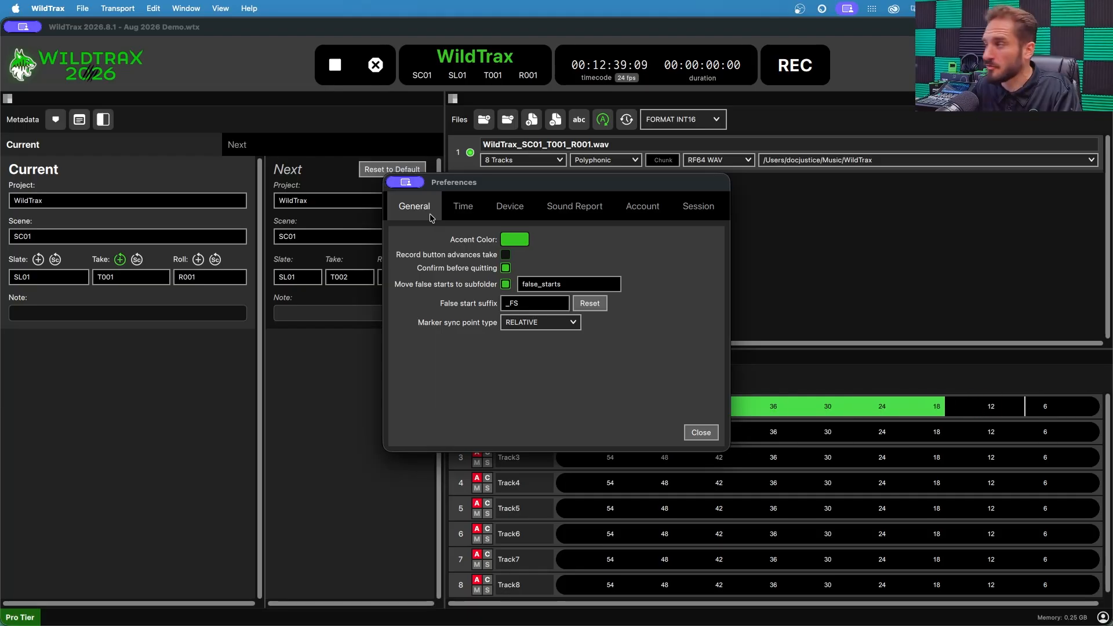
- Try a magenta accent color for the interface, and set it back to green
{"action": "left_click", "coordinate": [513, 241]}
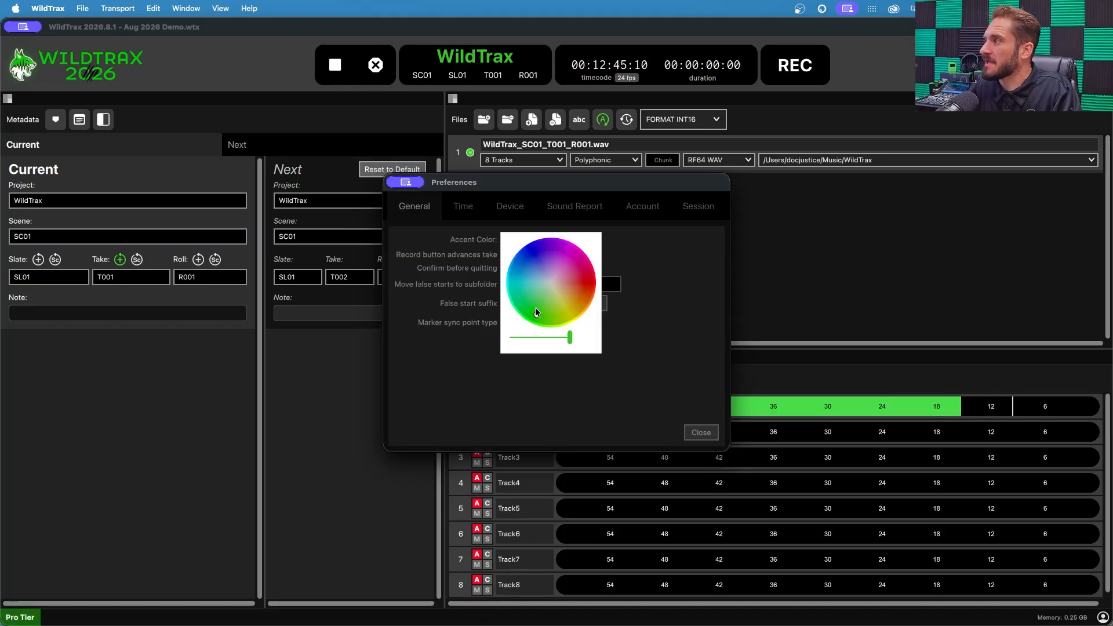
{"action": "left_click_drag", "start_coordinate": [536, 308], "coordinate": [583, 265]}
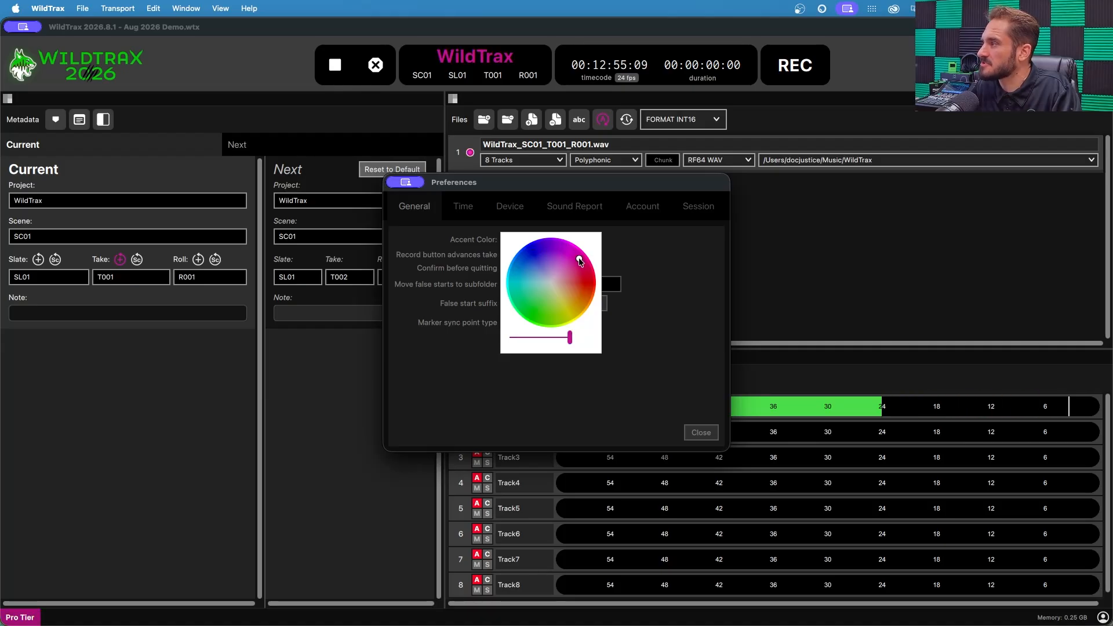
{"action": "left_click_drag", "start_coordinate": [579, 261], "coordinate": [535, 308]}
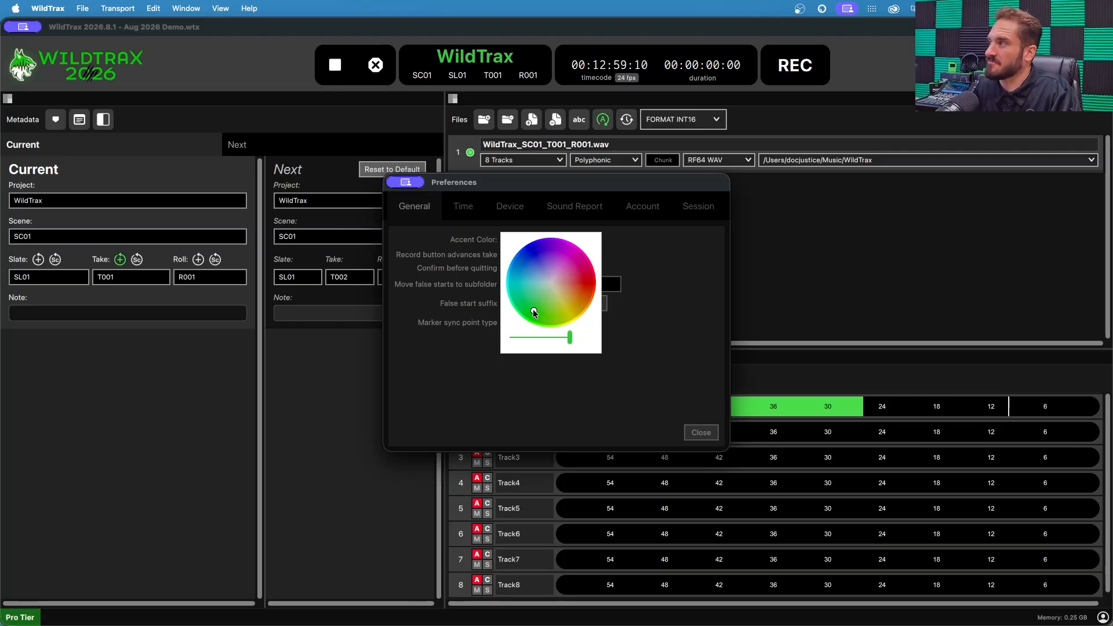
{"action": "left_click", "coordinate": [655, 253]}
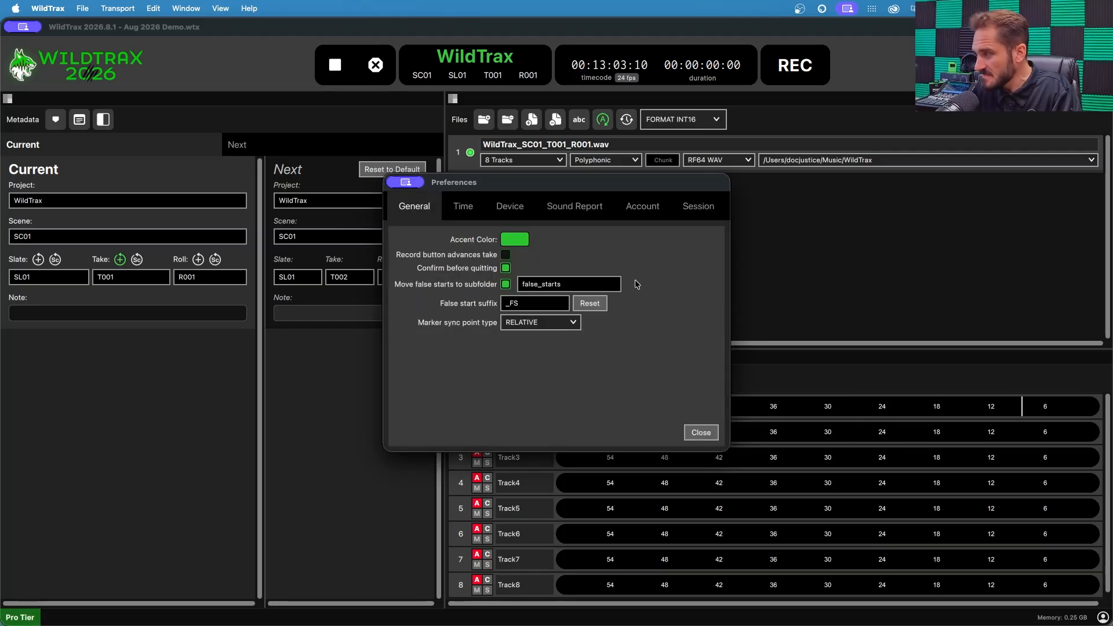
- Set the time source to Ambient LockitBT and connect the HT LockitBT 01 device
{"action": "left_click", "coordinate": [463, 210]}
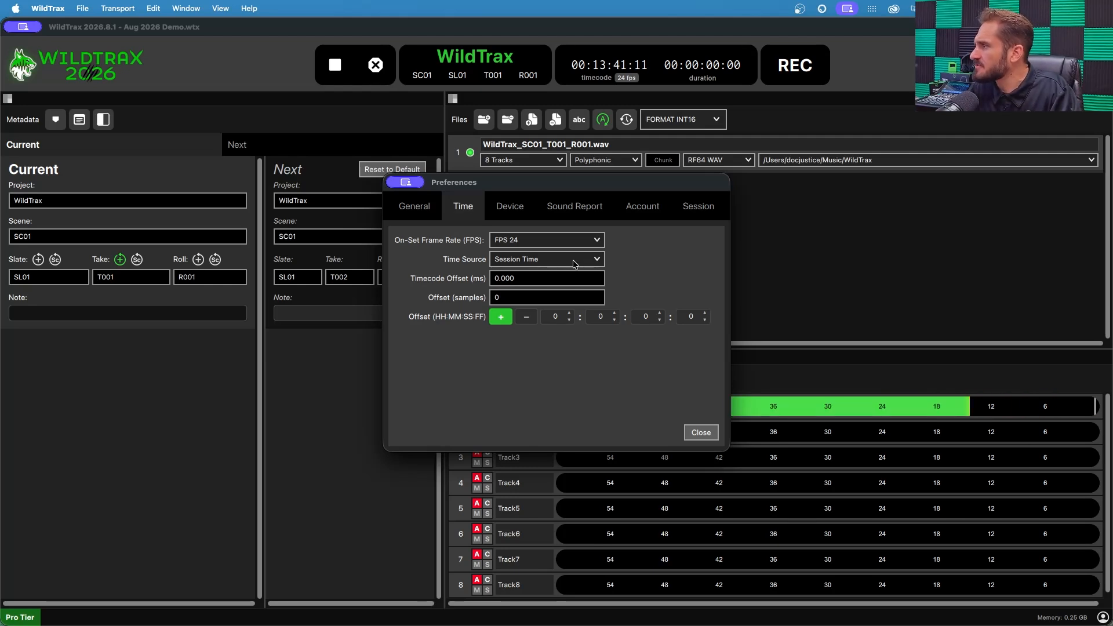
{"action": "left_click", "coordinate": [598, 264]}
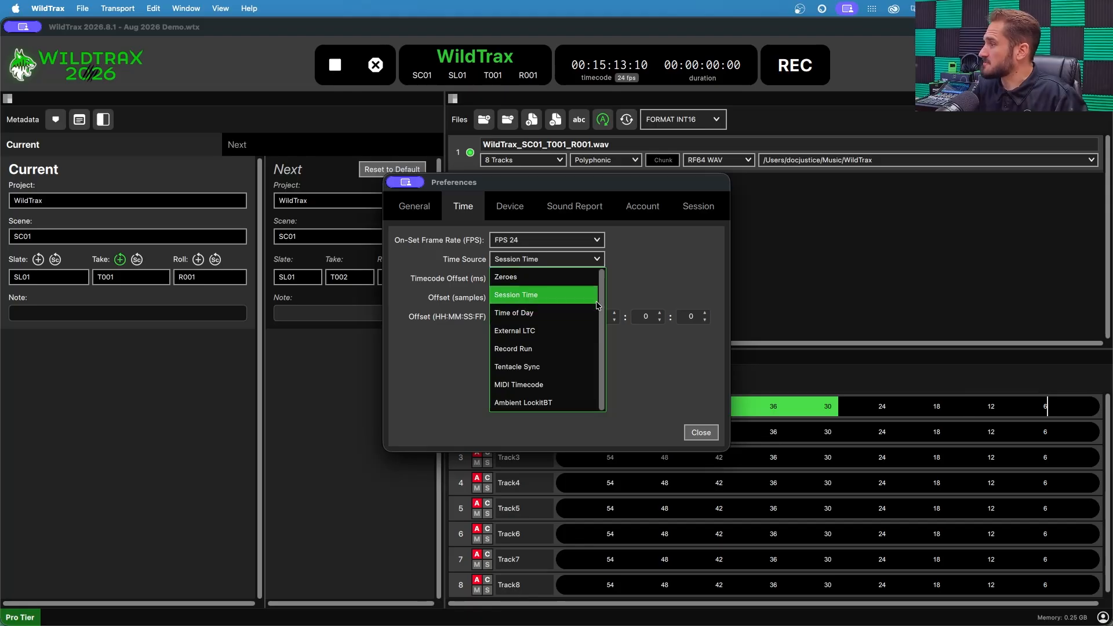
{"action": "left_click", "coordinate": [548, 402]}
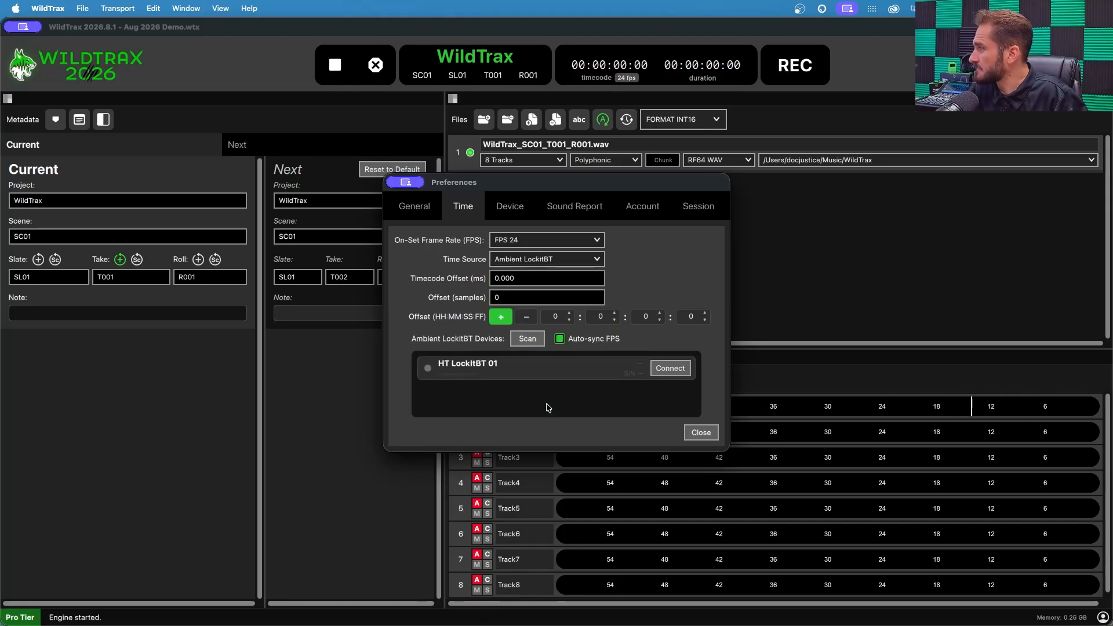
{"action": "left_click", "coordinate": [670, 368]}
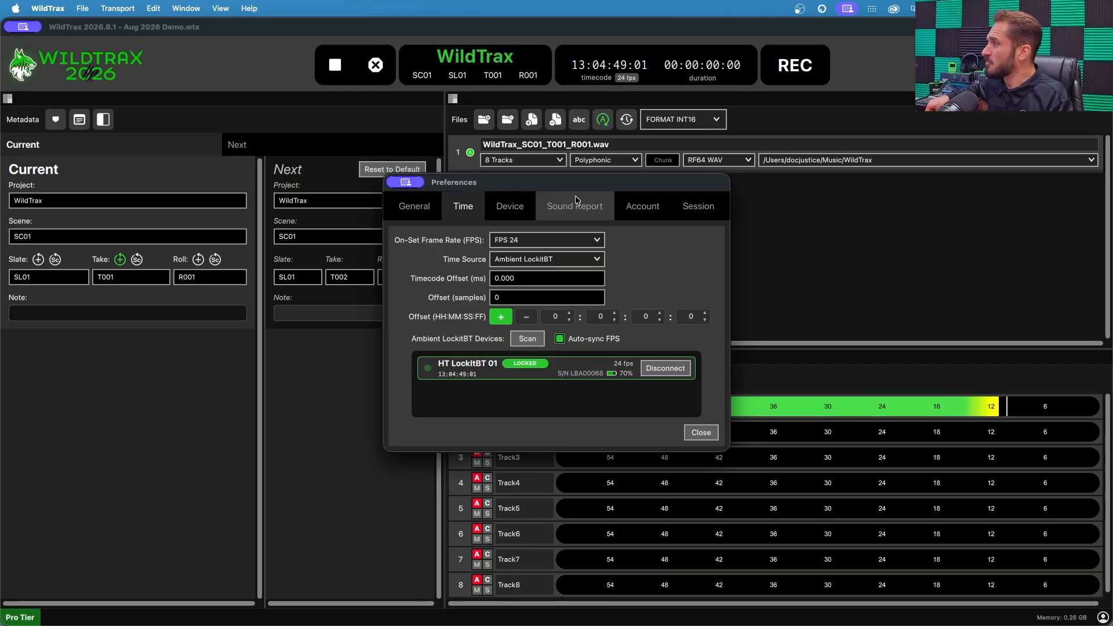
- Set the input device to Dante Virtual Soundcard and check the available sample rates
{"action": "left_click", "coordinate": [521, 208]}
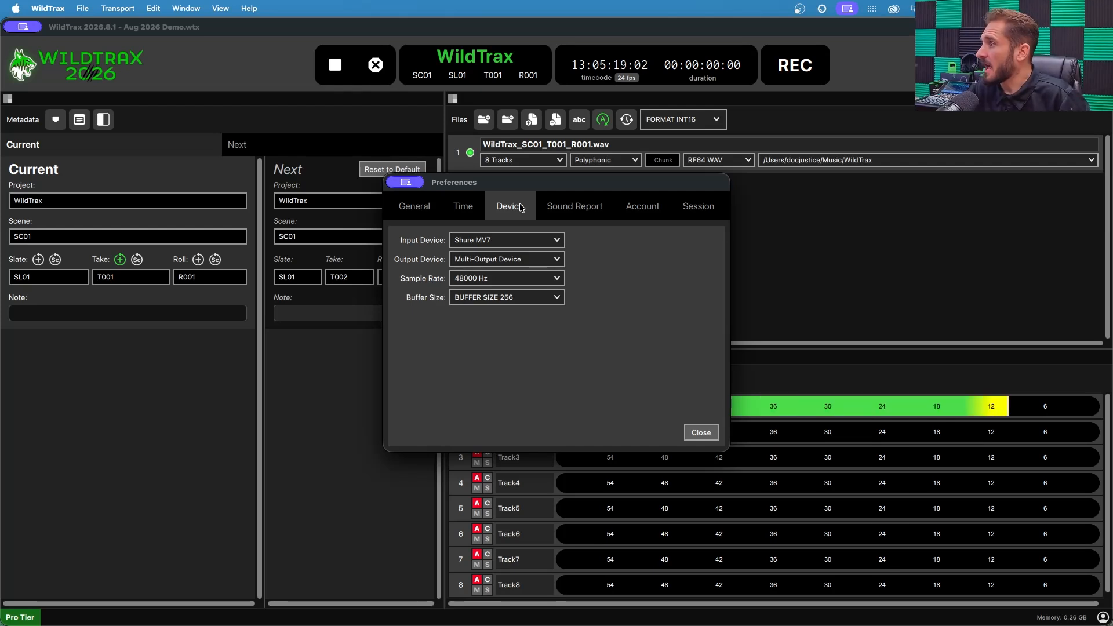
{"action": "left_click", "coordinate": [558, 241]}
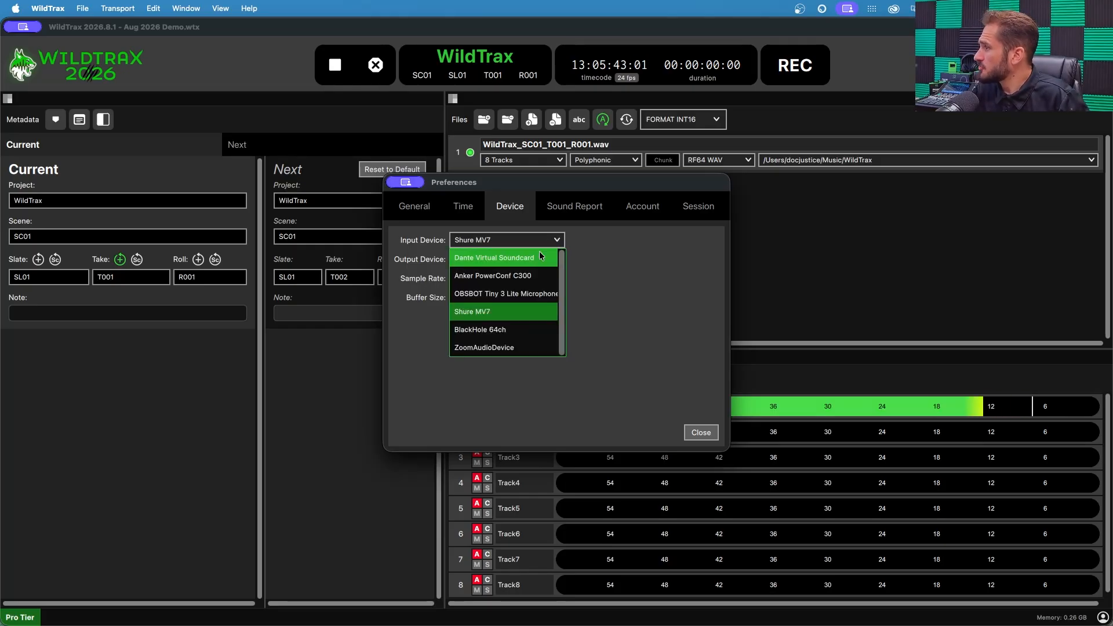
{"action": "left_click", "coordinate": [505, 256]}
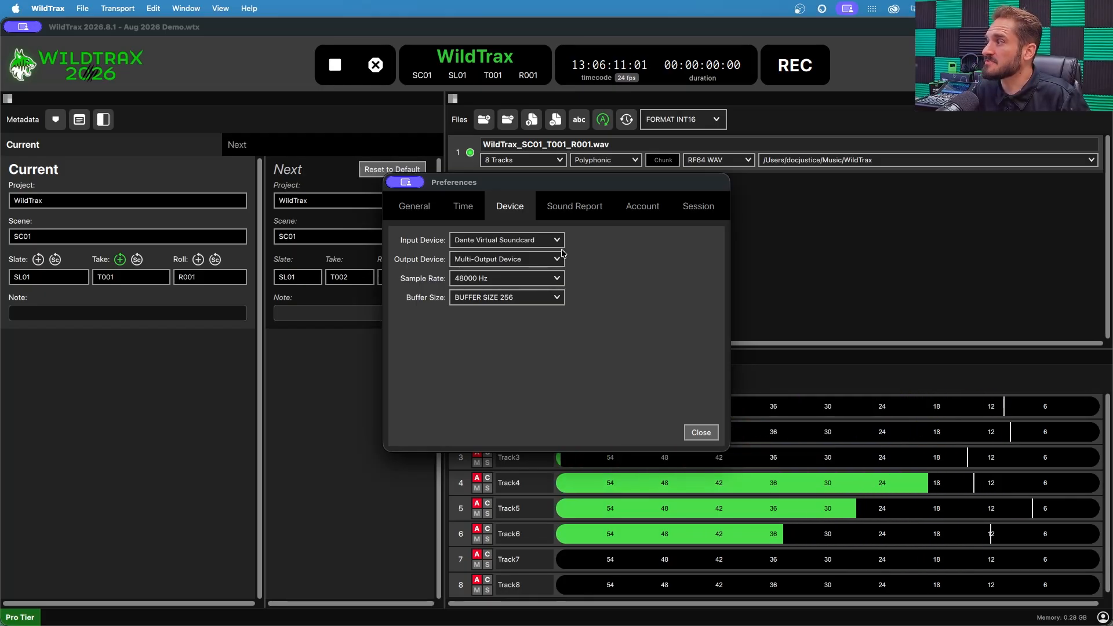
{"action": "left_click", "coordinate": [556, 280]}
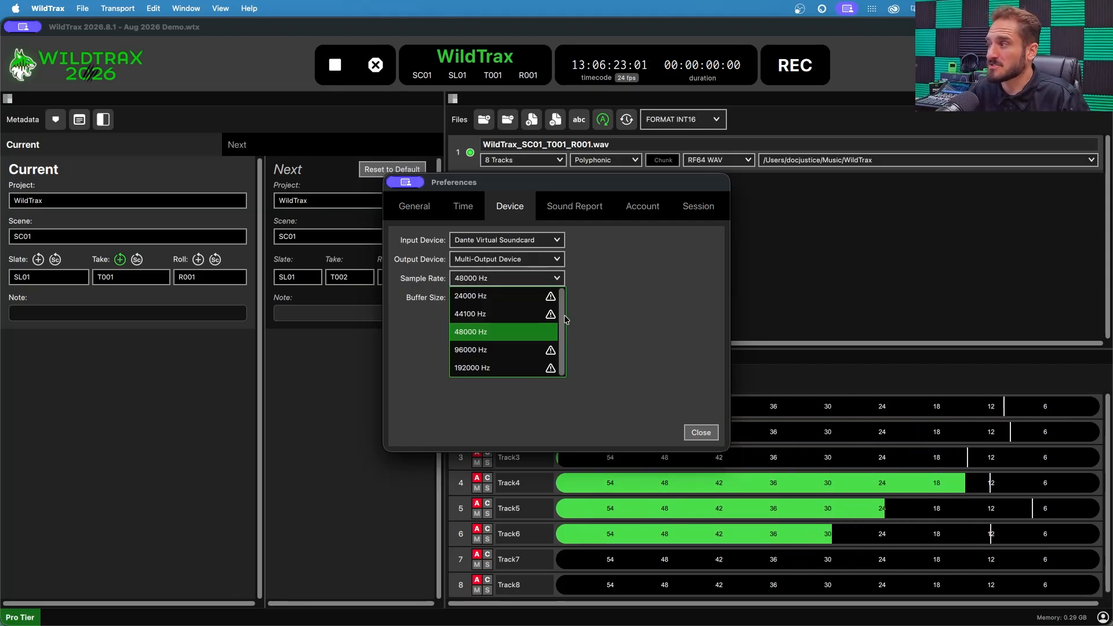
{"action": "left_click", "coordinate": [576, 274]}
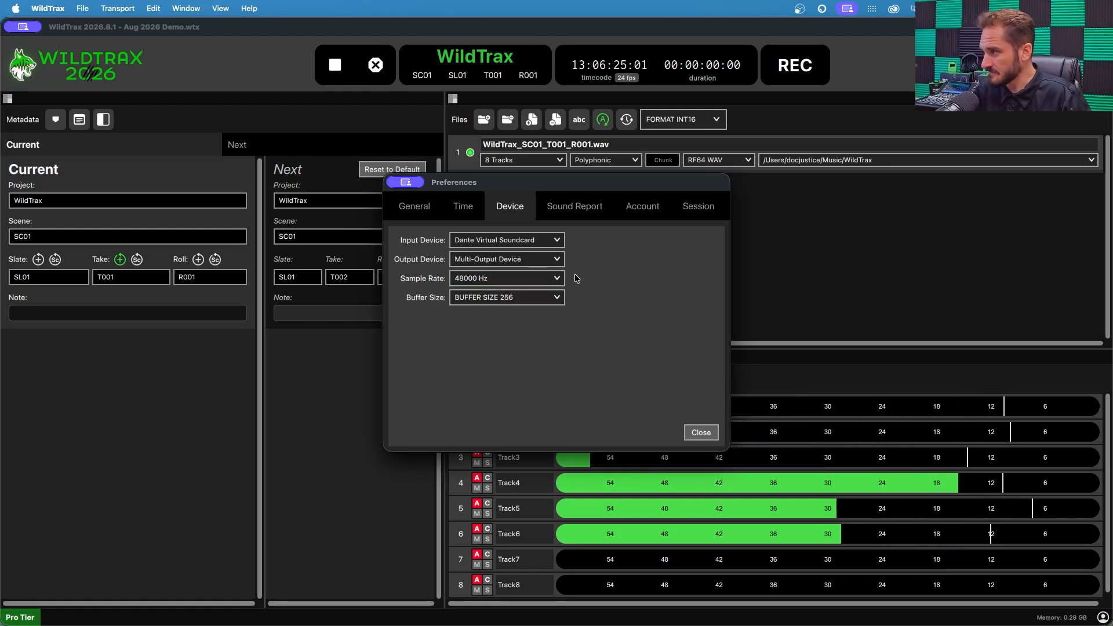
- Review the sound report, account and session preferences, and close the preferences
{"action": "left_click", "coordinate": [591, 215]}
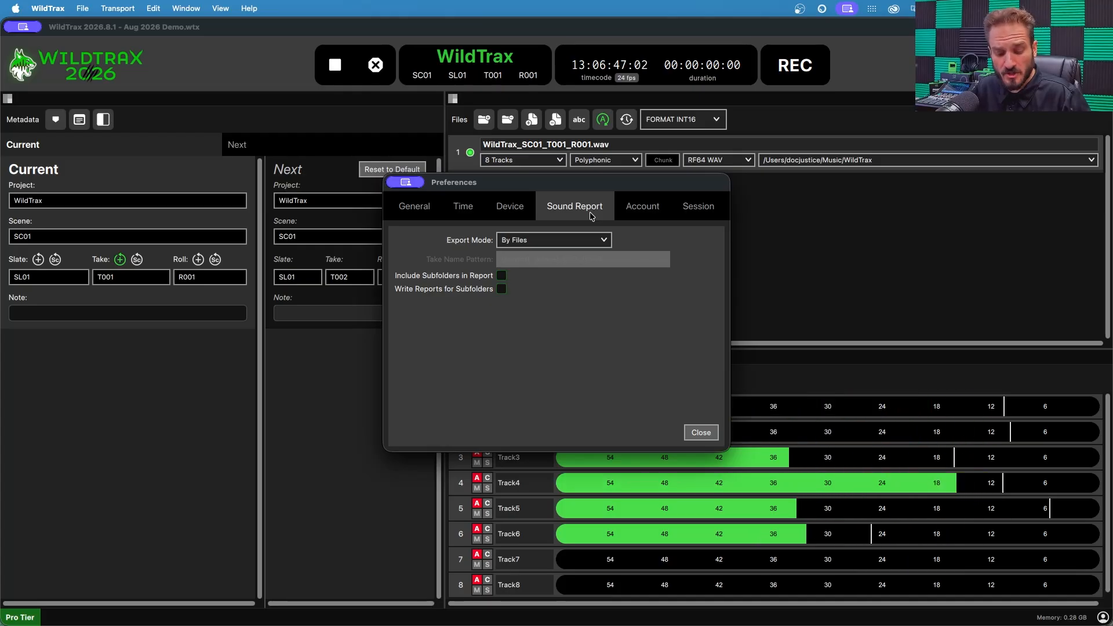
{"action": "left_click", "coordinate": [640, 207]}
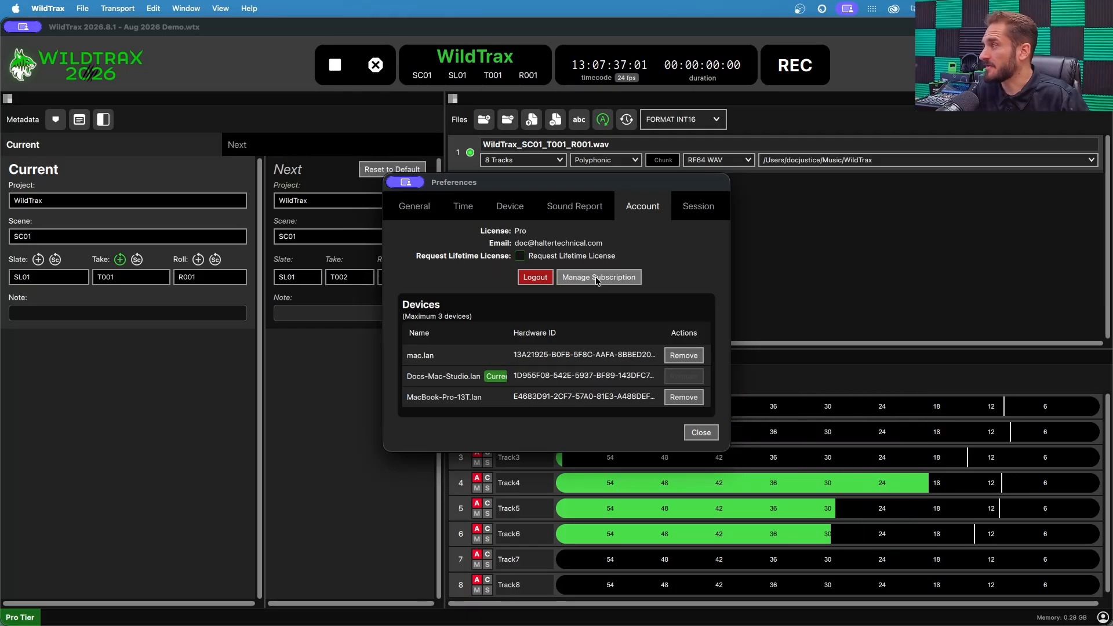
{"action": "left_click", "coordinate": [711, 210]}
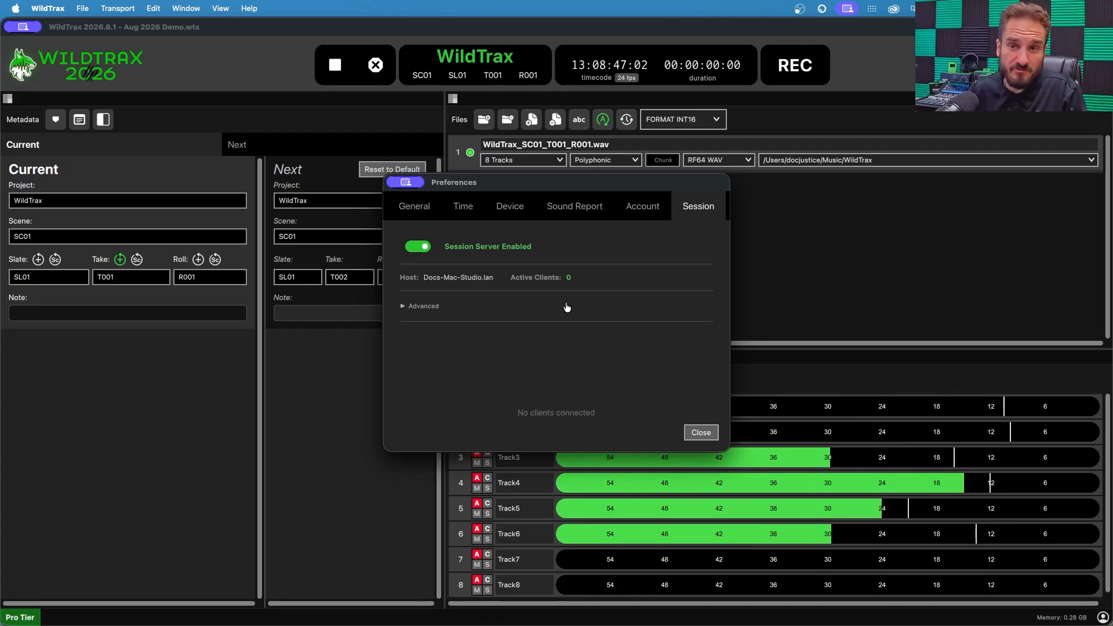
{"action": "left_click", "coordinate": [700, 433]}
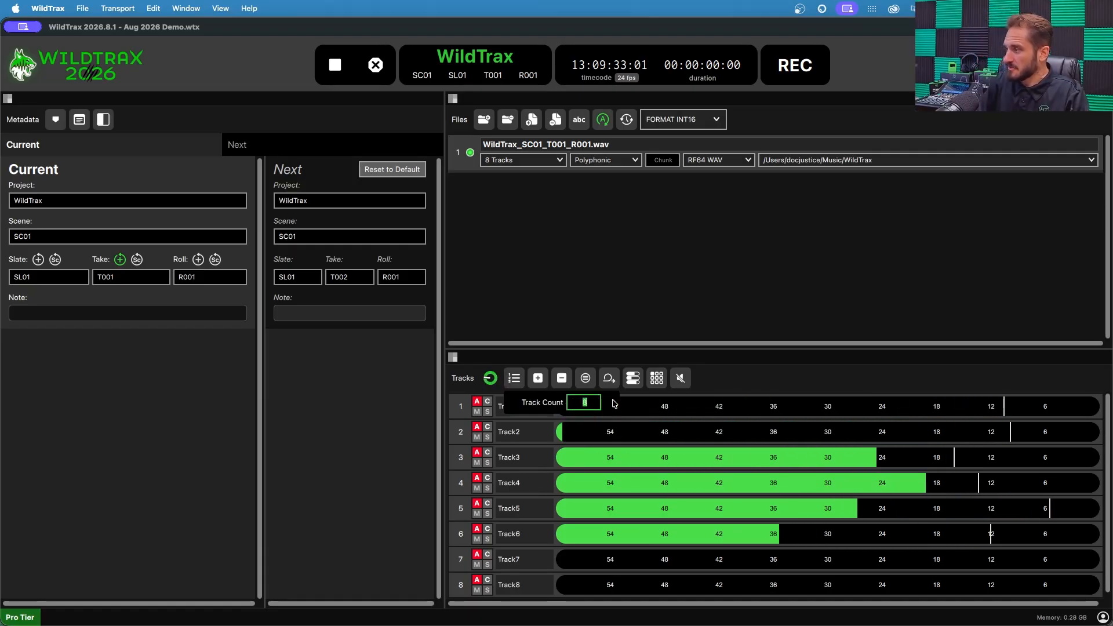
- Set the track count to 16
{"action": "type", "text": "16"}
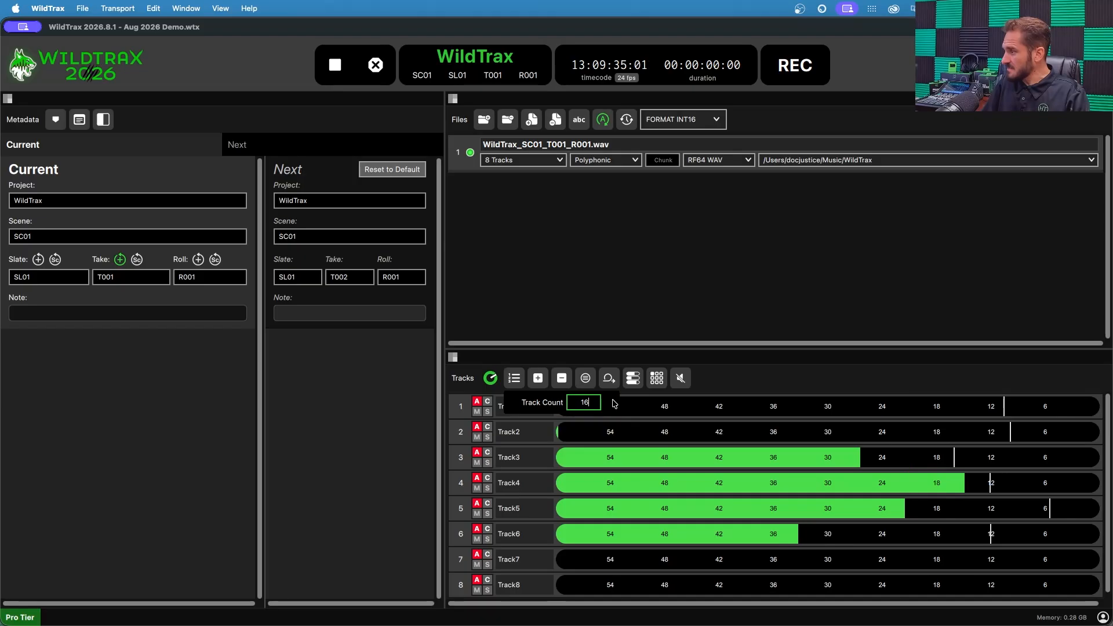
{"action": "key", "text": "Return"}
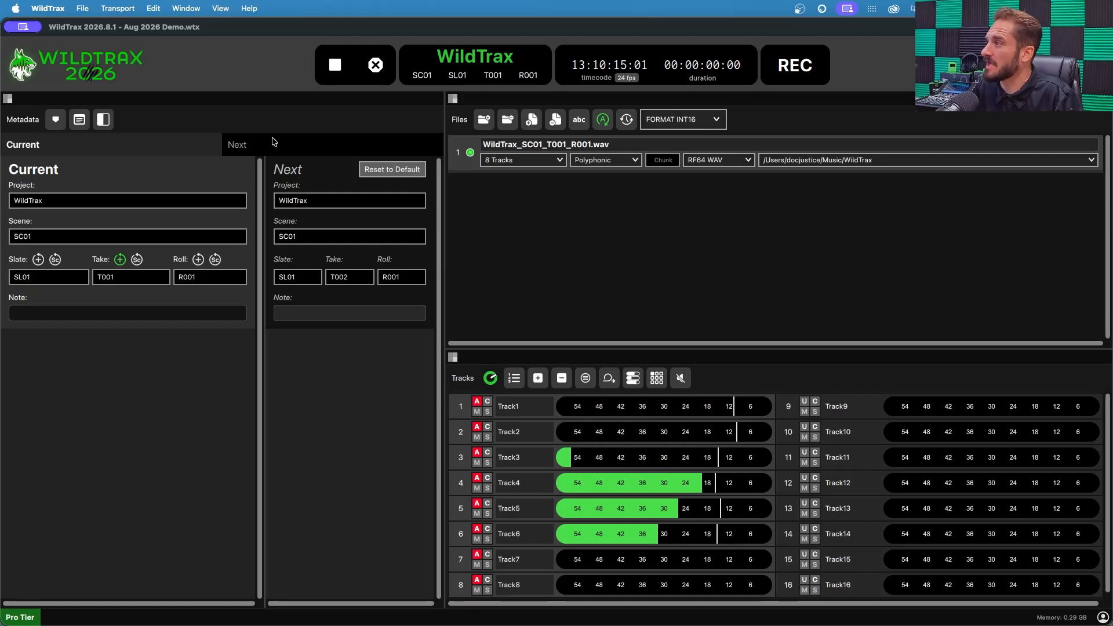
- Show the Input Matrix in place of the Metadata view and route Dante Virtual Soundcard inputs 9 to 16 one-to-one to tracks 9 to 16
{"action": "left_click", "coordinate": [8, 99]}
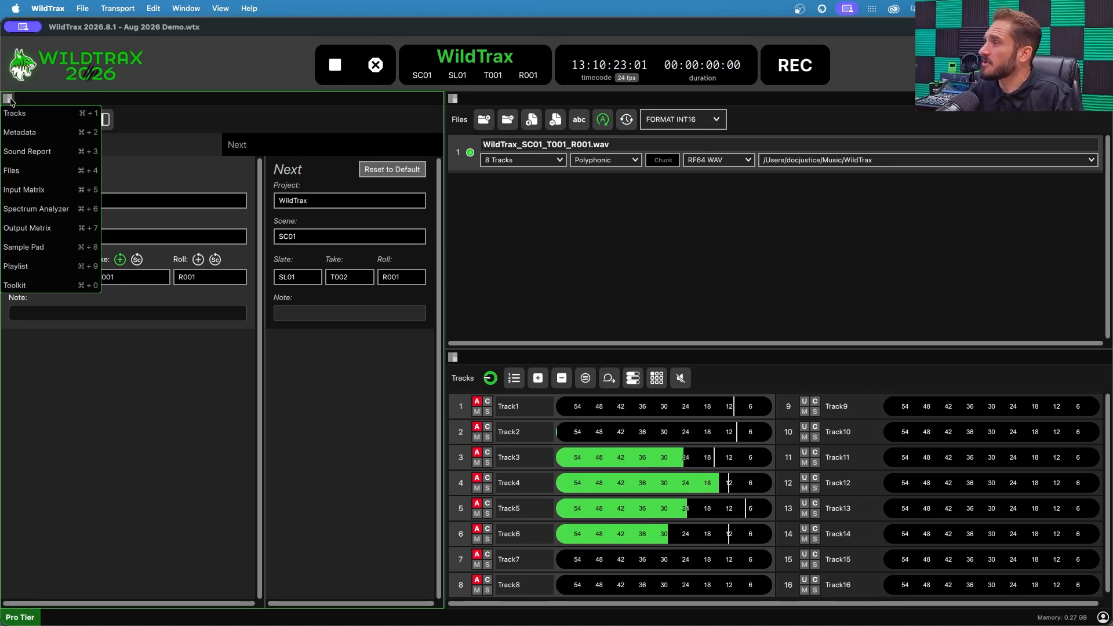
{"action": "left_click", "coordinate": [57, 189]}
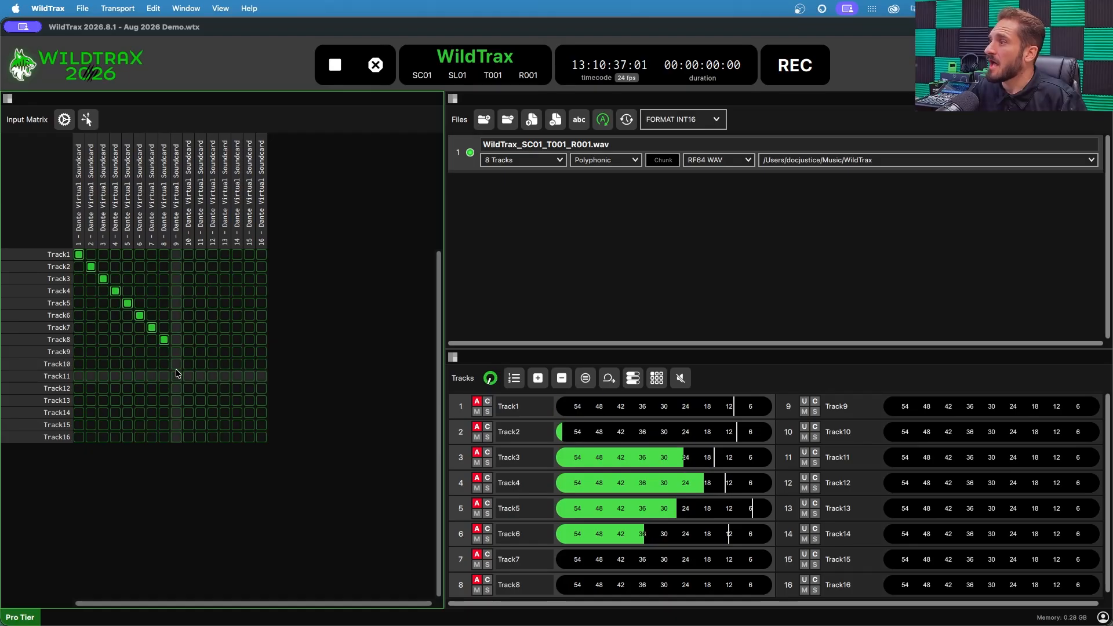
{"action": "left_click", "coordinate": [177, 352]}
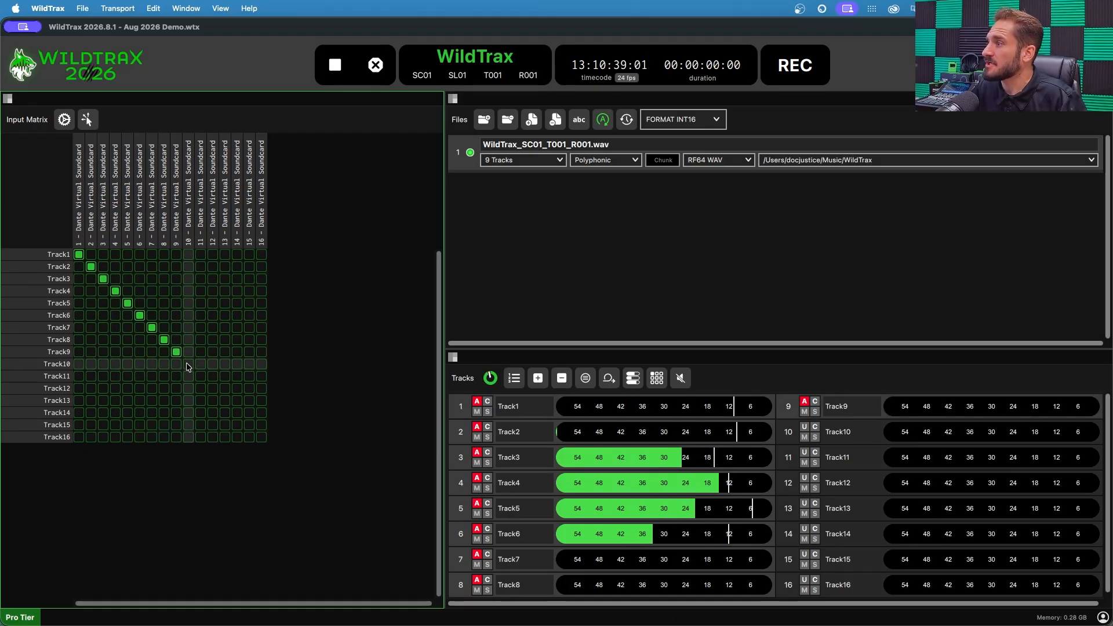
{"action": "left_click", "coordinate": [188, 365]}
{"action": "left_click", "coordinate": [200, 376]}
{"action": "left_click", "coordinate": [212, 389]}
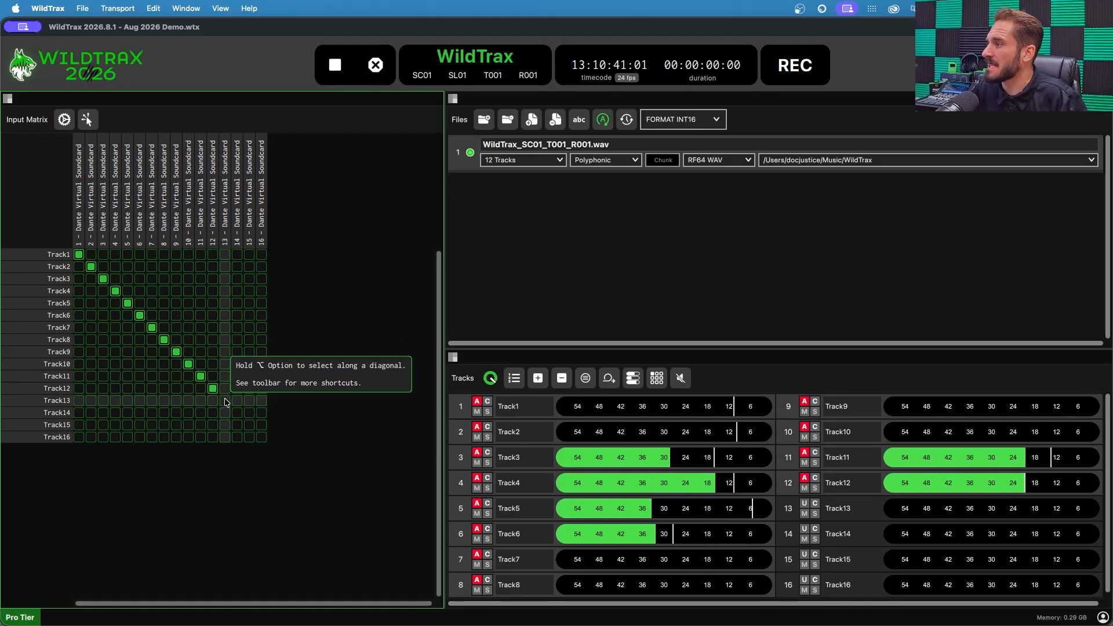
{"action": "left_click", "coordinate": [225, 401]}
{"action": "left_click", "coordinate": [237, 413]}
{"action": "left_click", "coordinate": [250, 426]}
{"action": "left_click", "coordinate": [262, 437]}
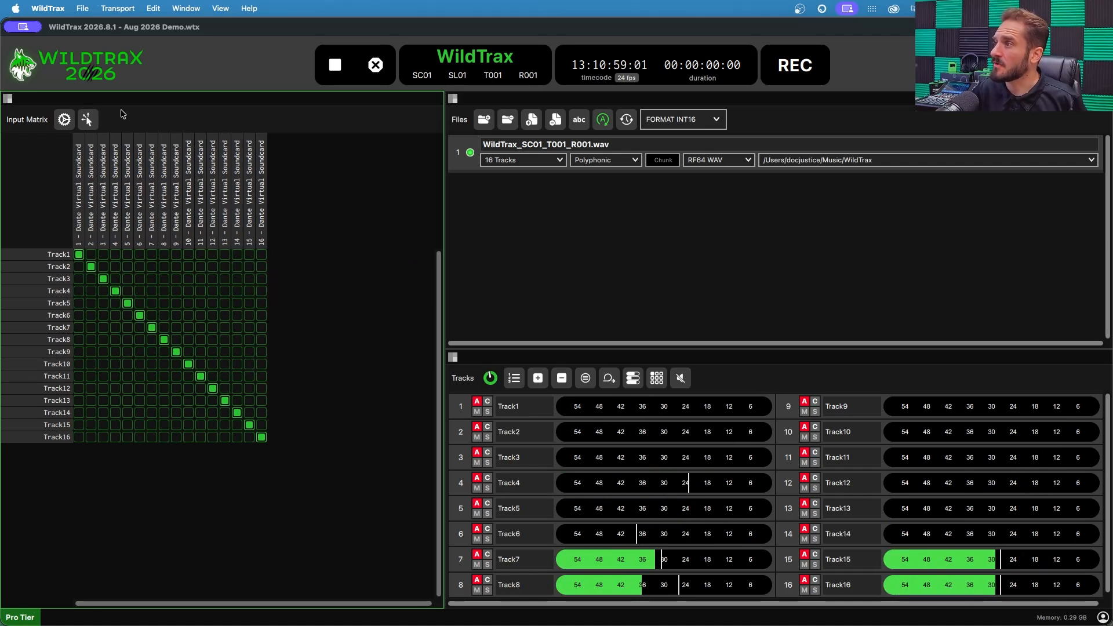
- Examine the Input Matrix selection shortcuts by previewing diagonal, column and row selections on the grid without applying any
{"action": "mouse_move", "coordinate": [88, 124]}
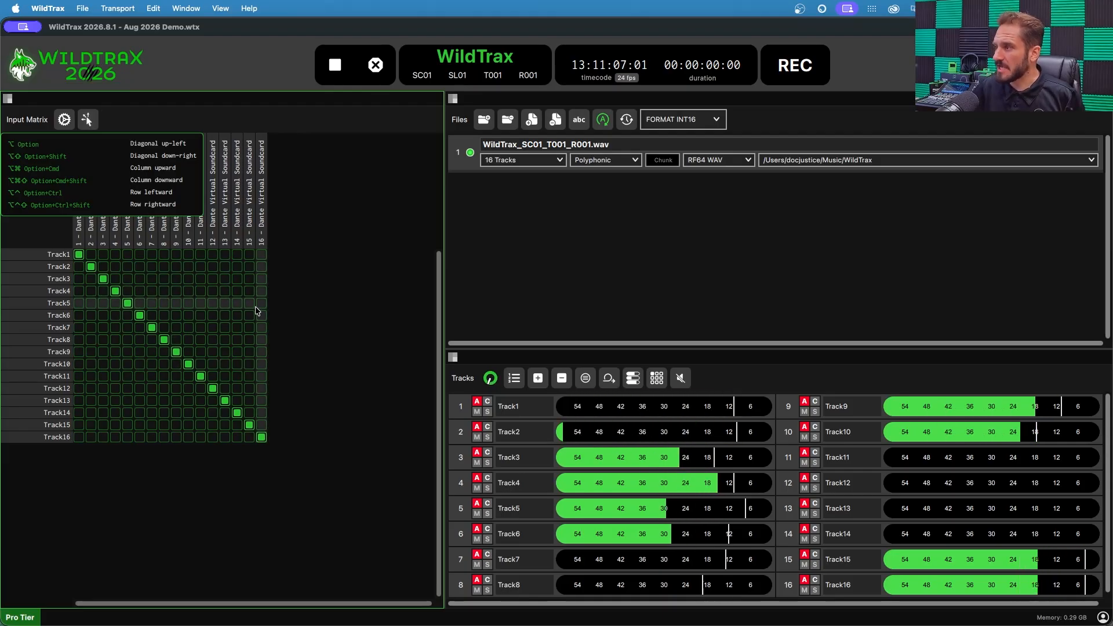
{"action": "key", "text": "alt"}
{"action": "key", "text": "alt"}
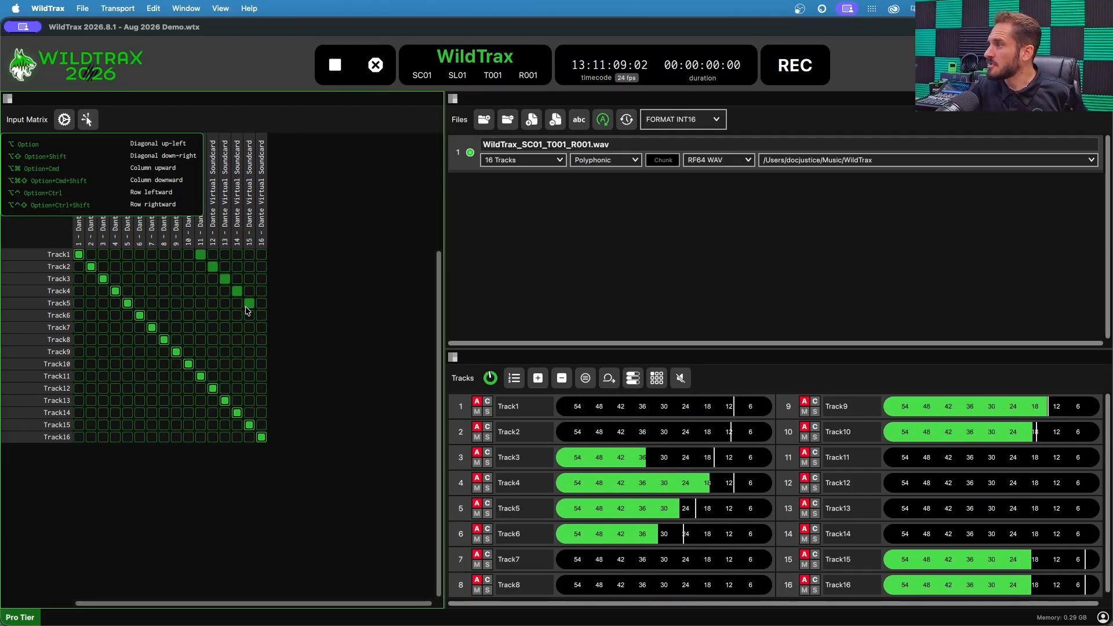
{"action": "key", "text": "alt+shift"}
{"action": "key", "text": "alt+super"}
{"action": "key", "text": "alt+shift"}
{"action": "key", "text": "alt+super"}
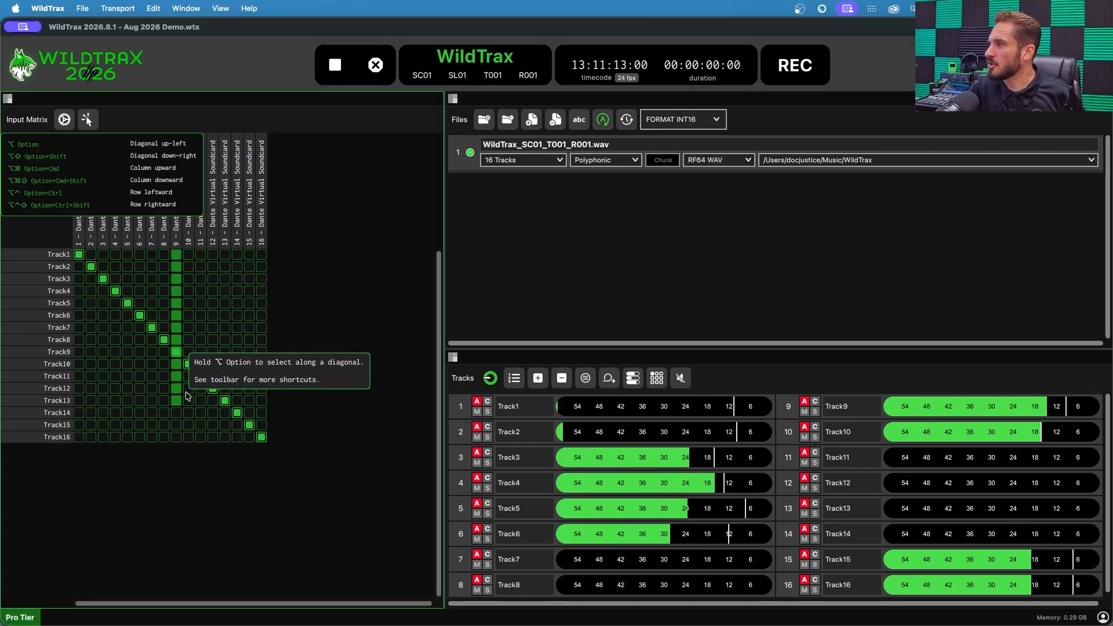
{"action": "key", "text": "alt+ctrl"}
{"action": "key", "text": "alt+ctrl"}
{"action": "key", "text": "alt+super"}
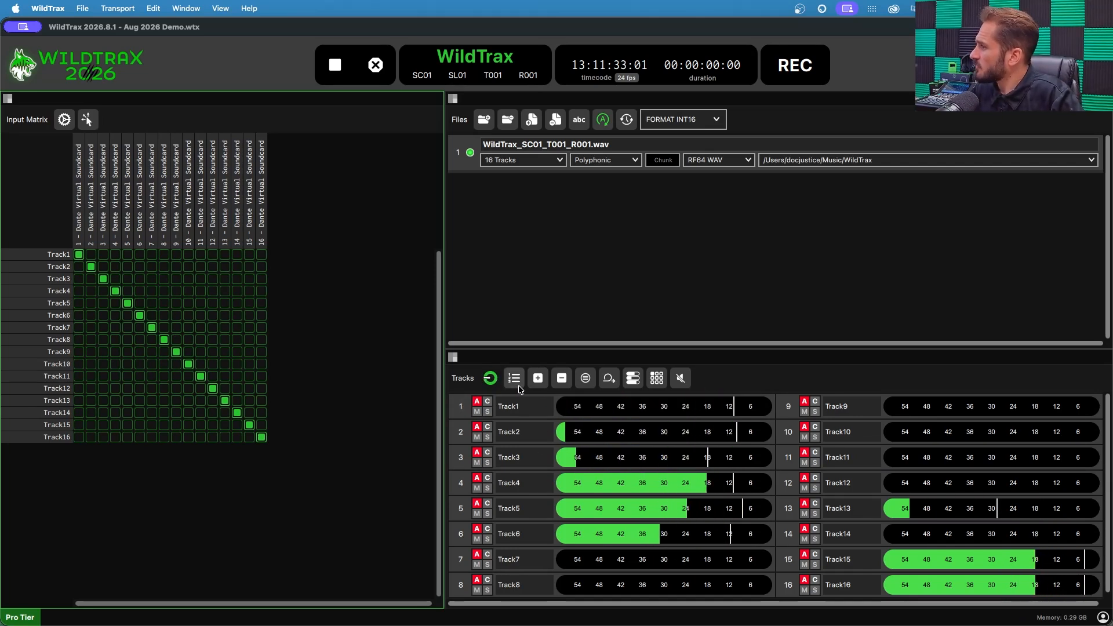
- Change the track list orientation so the tracks display as vertical meters
{"action": "left_click", "coordinate": [587, 379]}
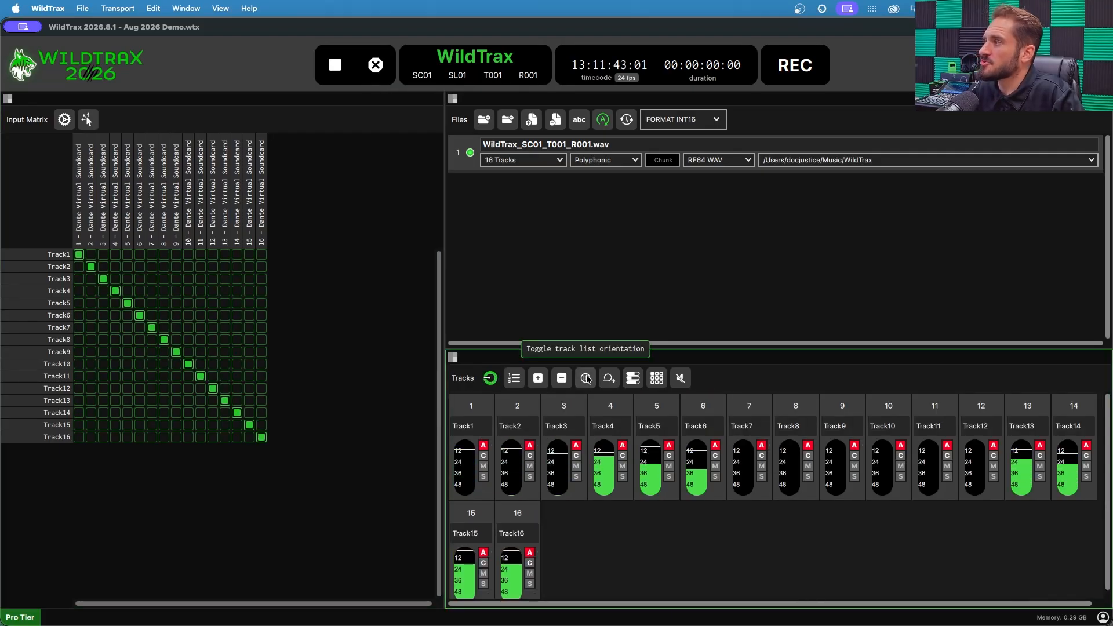
- Return the track list to horizontal meters and resize the Tracks view so the 16 tracks fit in two columns of eight
{"action": "left_click_drag", "start_coordinate": [820, 345], "coordinate": [812, 251]}
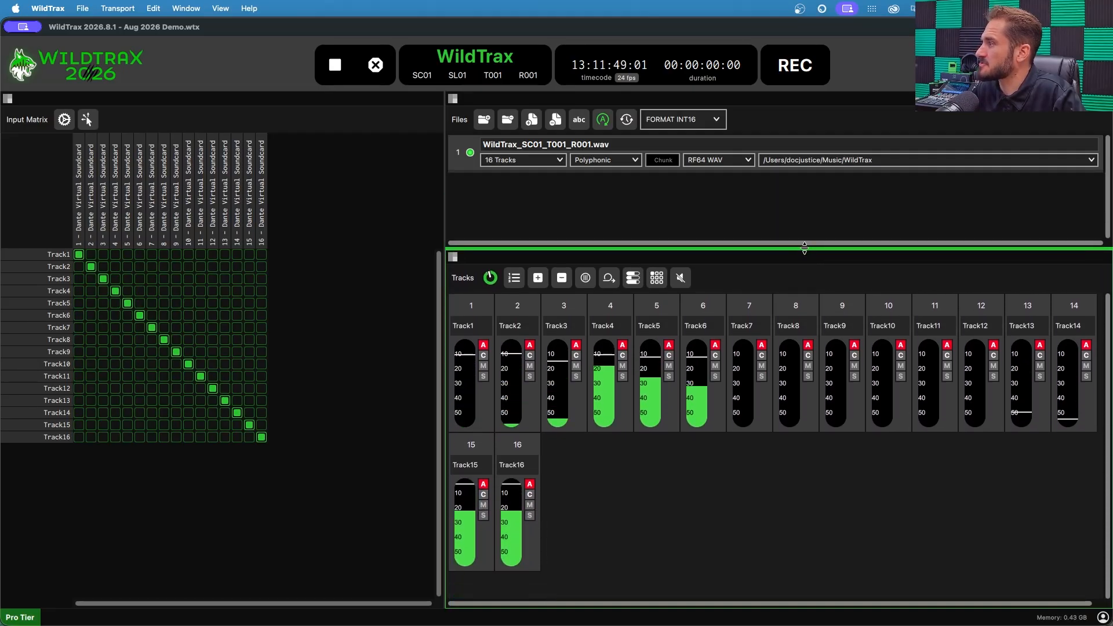
{"action": "left_click", "coordinate": [638, 277]}
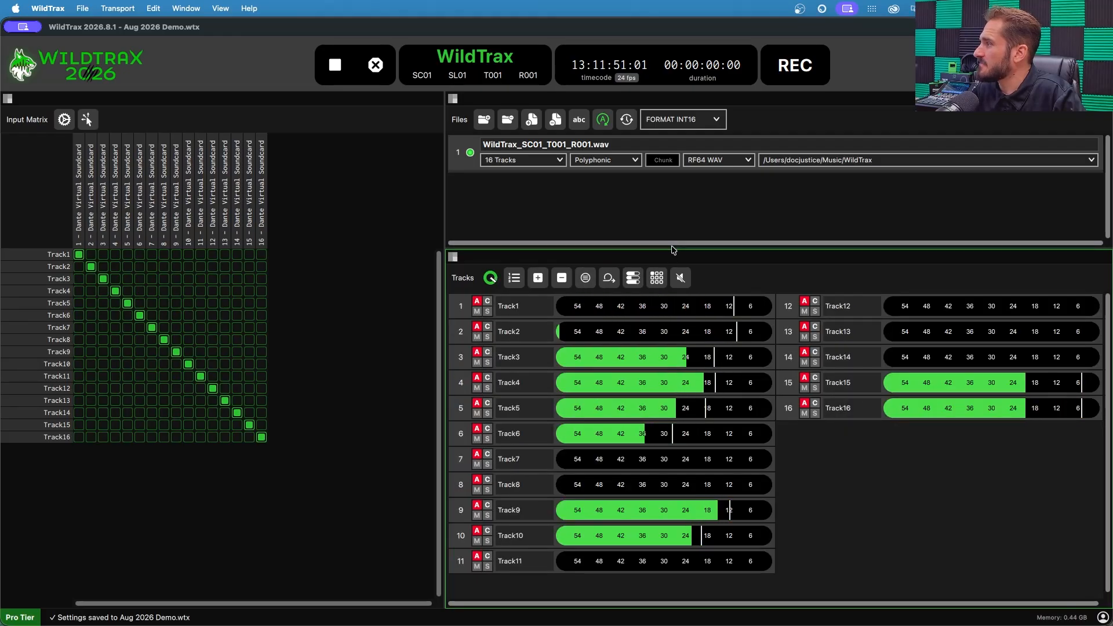
{"action": "left_click_drag", "start_coordinate": [674, 249], "coordinate": [684, 343]}
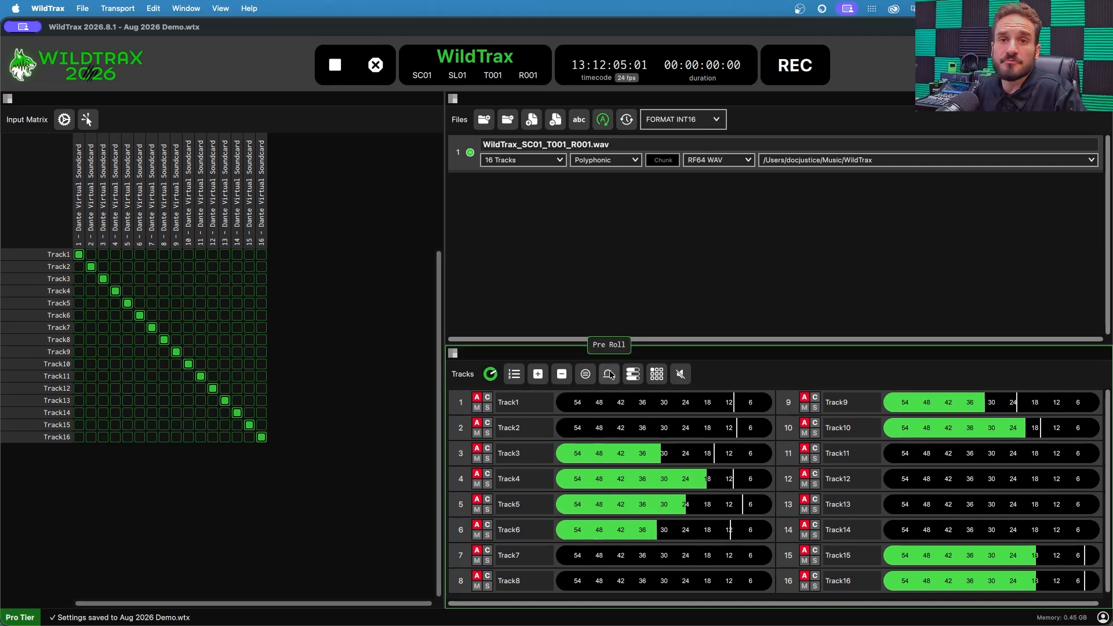
- Apply buffer settings with a 5-second pre-roll enabled and post-roll disabled
{"action": "left_click", "coordinate": [610, 375]}
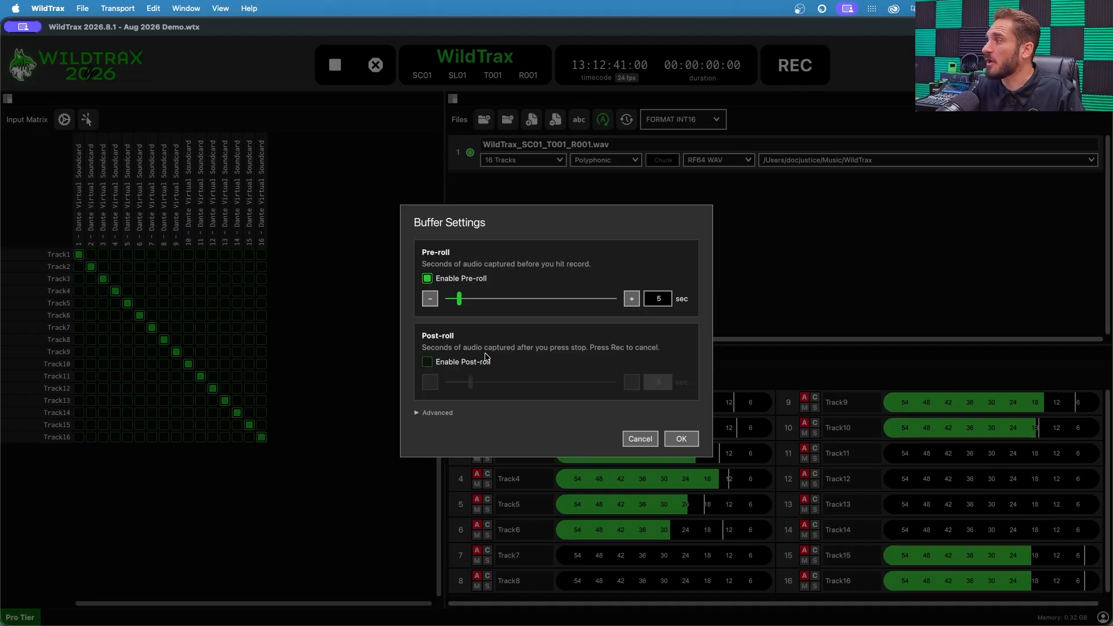
{"action": "left_click", "coordinate": [428, 362]}
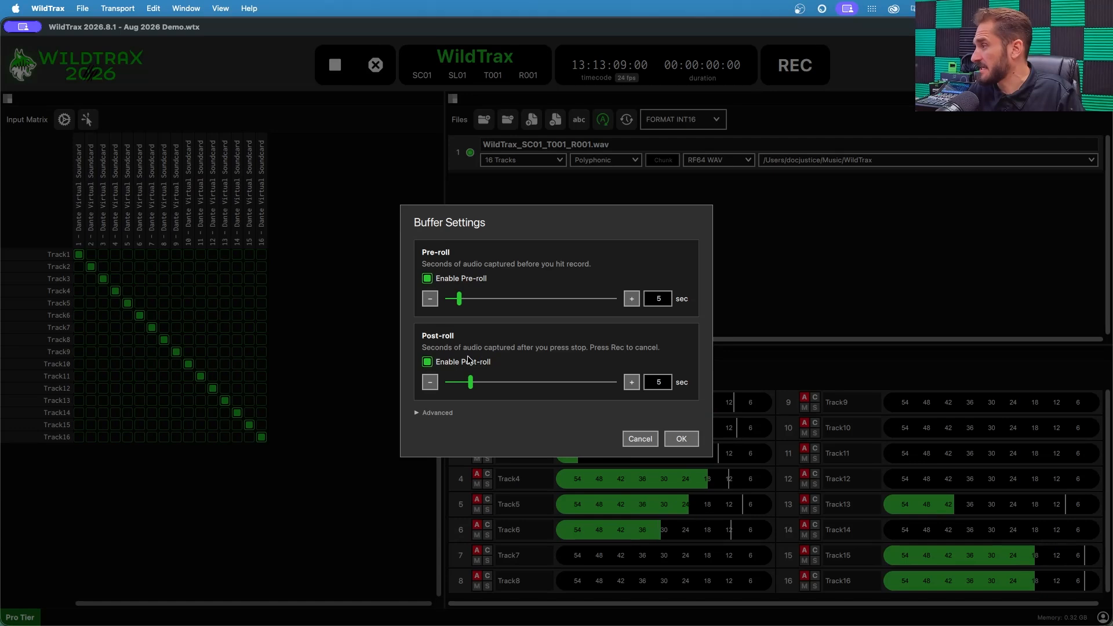
{"action": "left_click", "coordinate": [431, 362]}
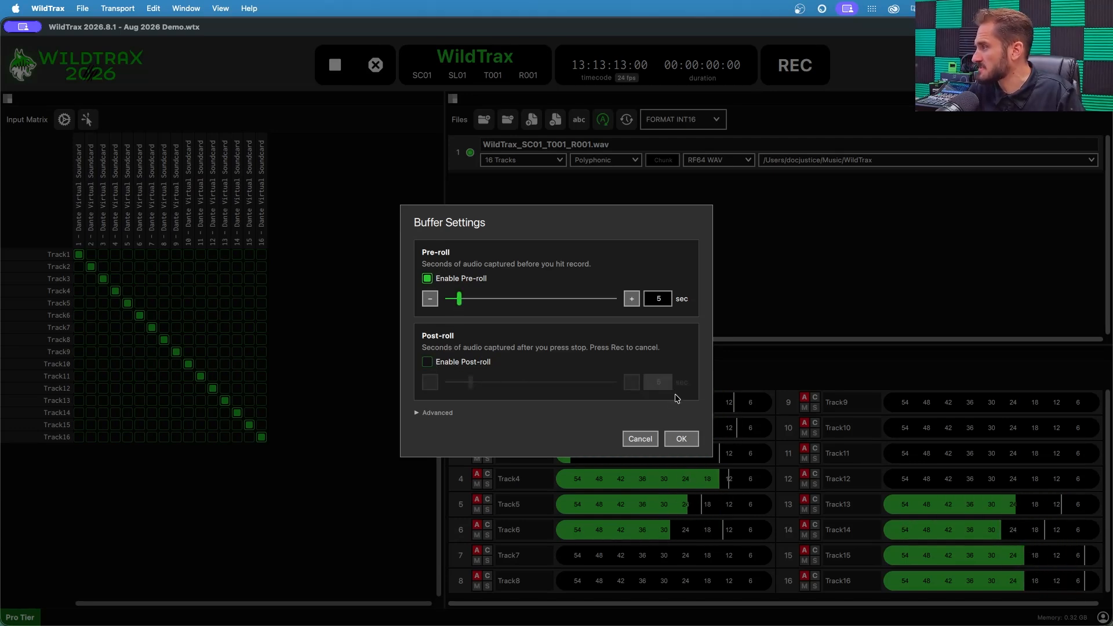
{"action": "left_click", "coordinate": [682, 439]}
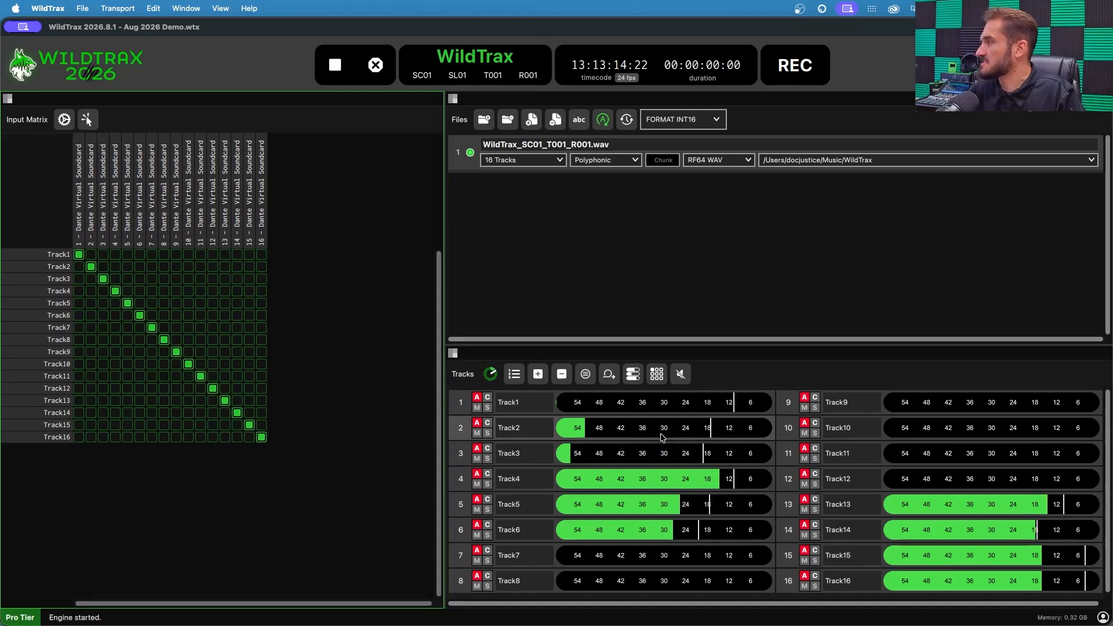
- Raise the track meters' Meter Smoothness to nearly its maximum
{"action": "left_click", "coordinate": [634, 374]}
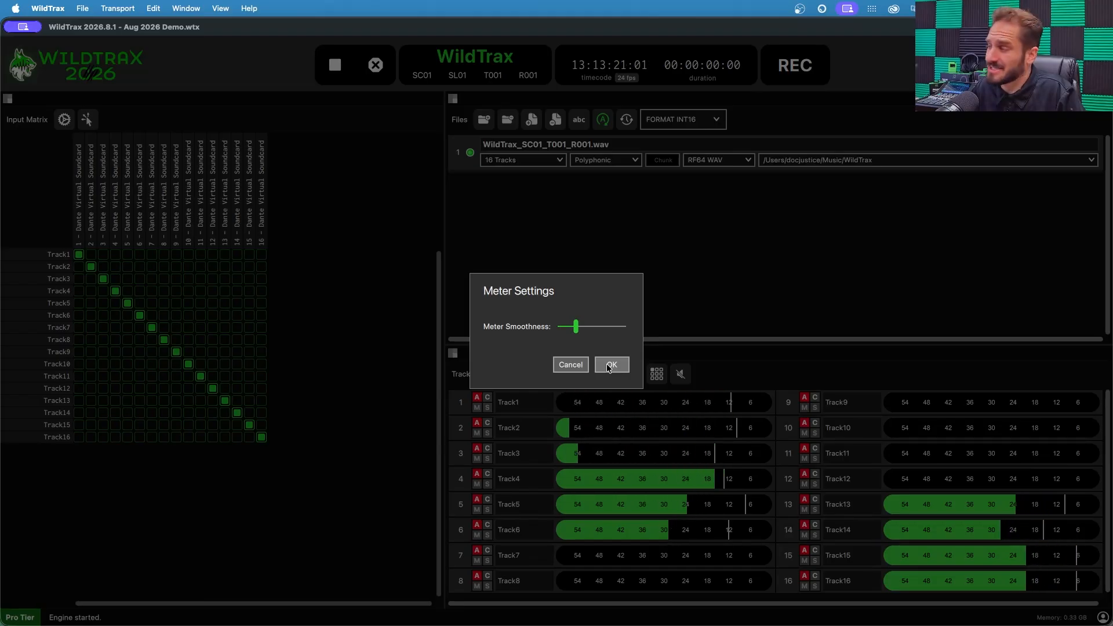
{"action": "left_click_drag", "start_coordinate": [576, 326], "coordinate": [621, 327]}
{"action": "left_click", "coordinate": [612, 364]}
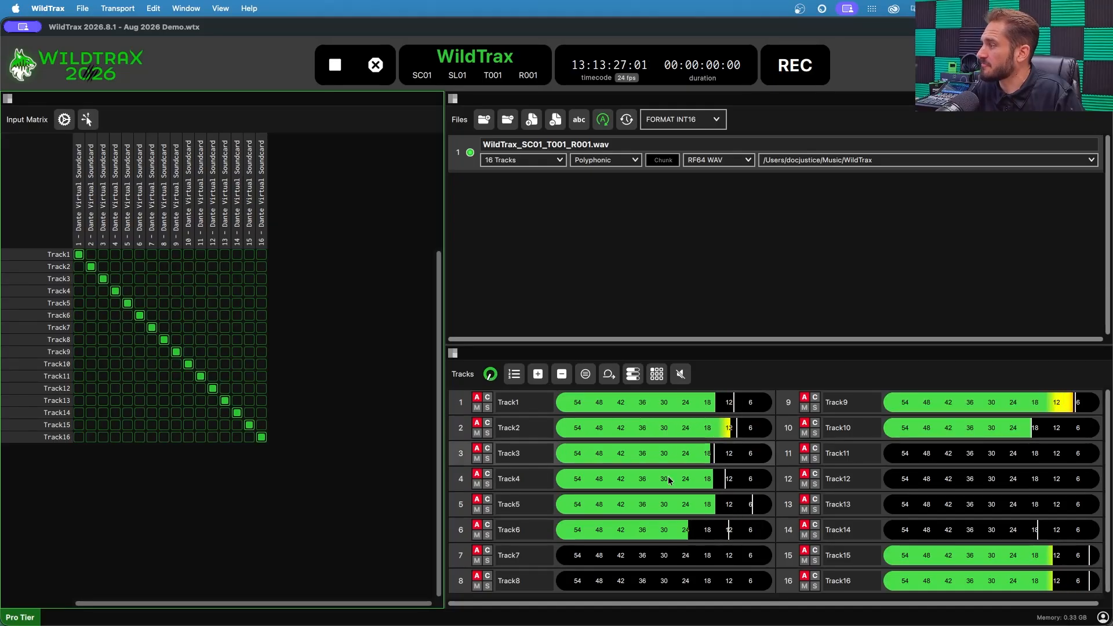
- Lower the track meters' Meter Smoothness to about a quarter of its range
{"action": "left_click", "coordinate": [635, 373]}
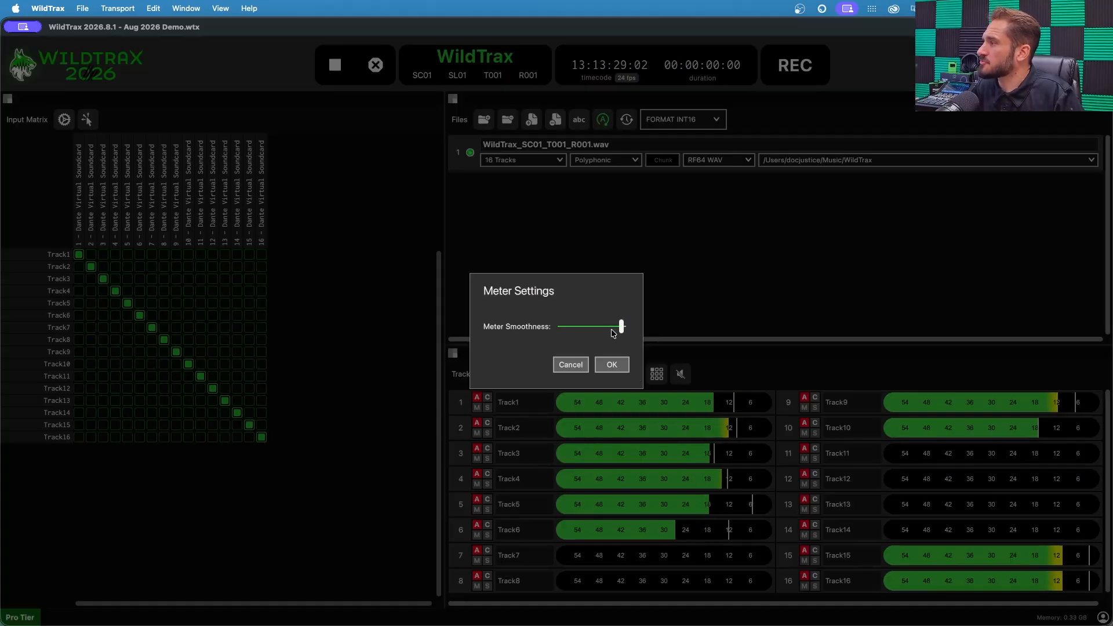
{"action": "left_click_drag", "start_coordinate": [621, 327], "coordinate": [611, 329]}
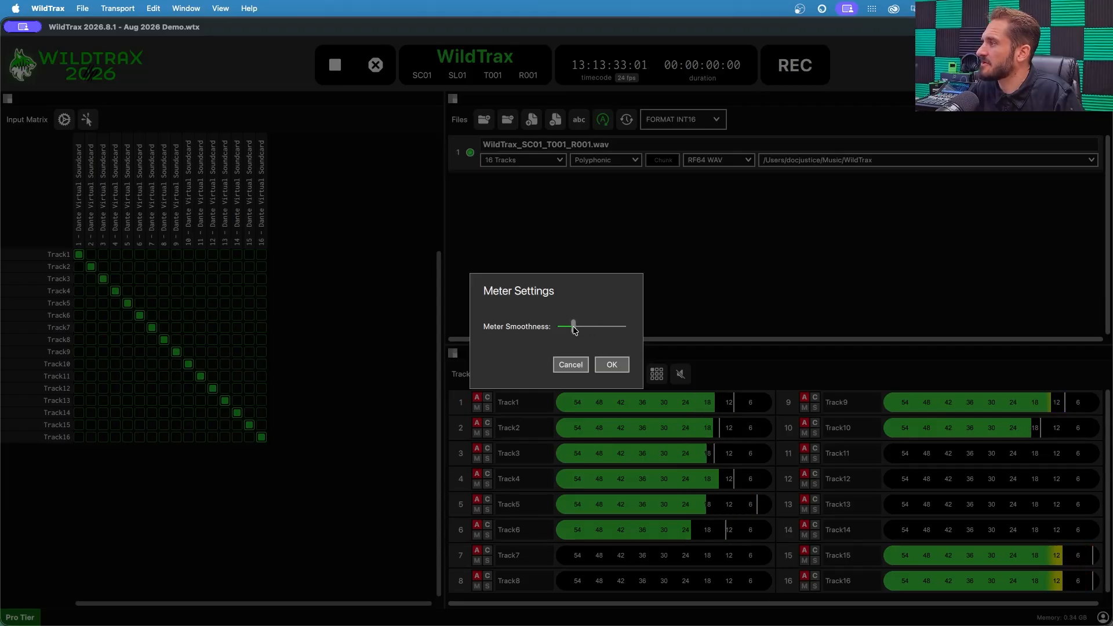
{"action": "left_click", "coordinate": [618, 365]}
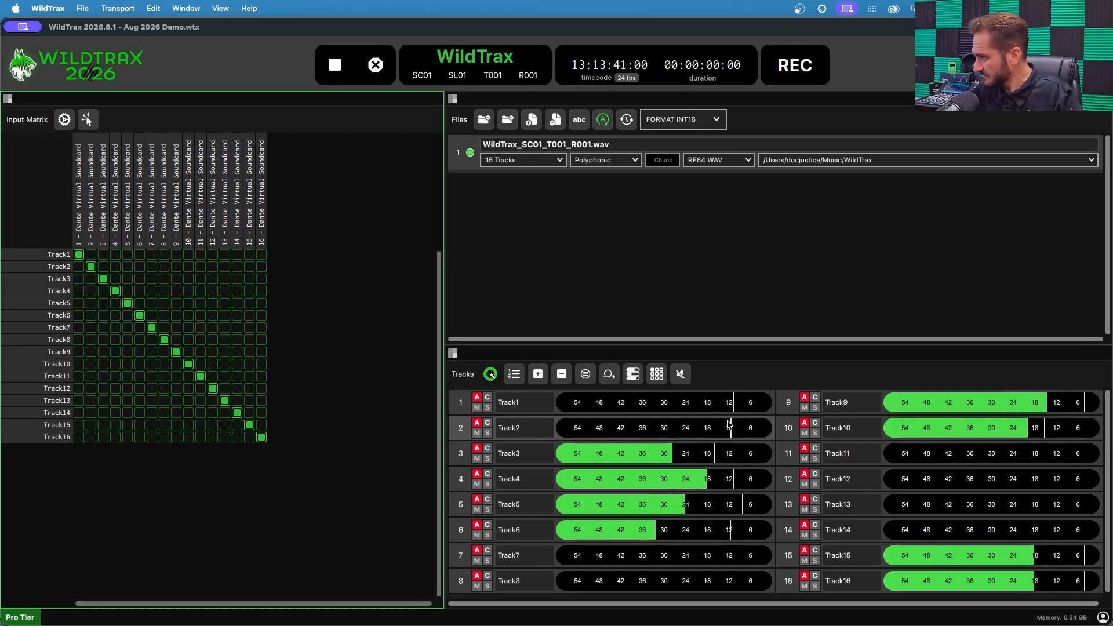
- Turn on audio monitoring, solo Track1 and Track2 in turn, and switch the monitoring and solos off again
{"action": "left_click", "coordinate": [681, 375]}
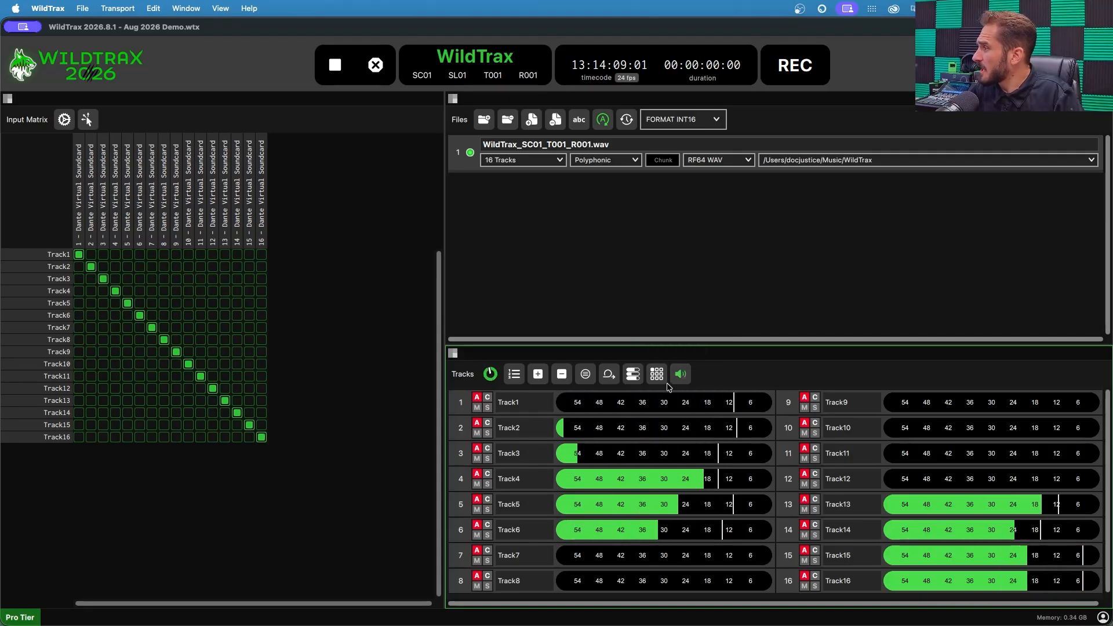
{"action": "left_click", "coordinate": [487, 409]}
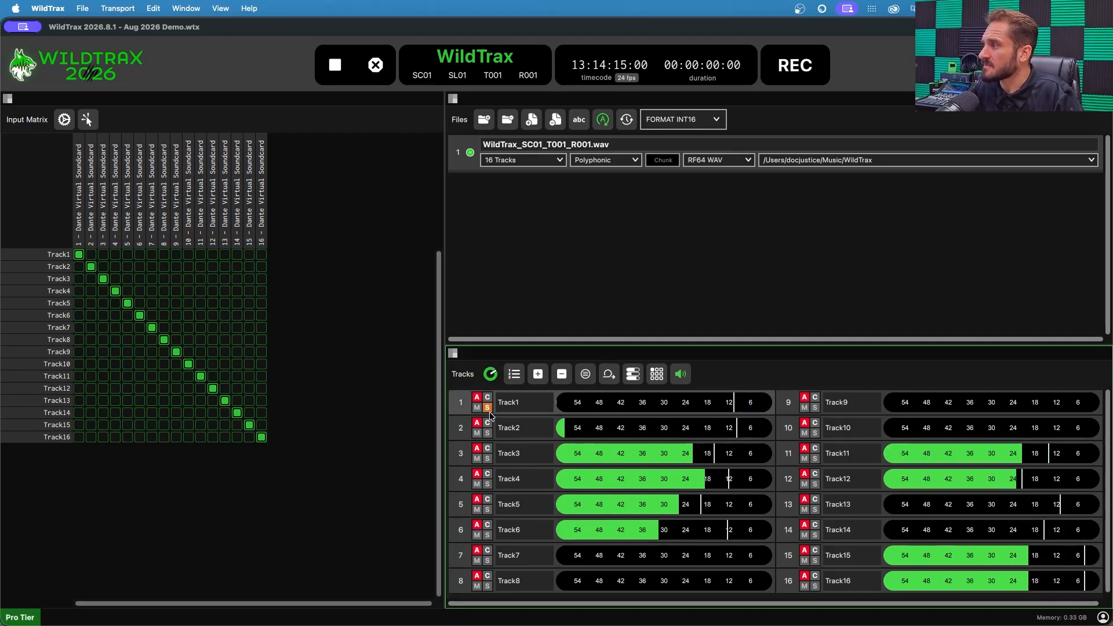
{"action": "left_click", "coordinate": [488, 408]}
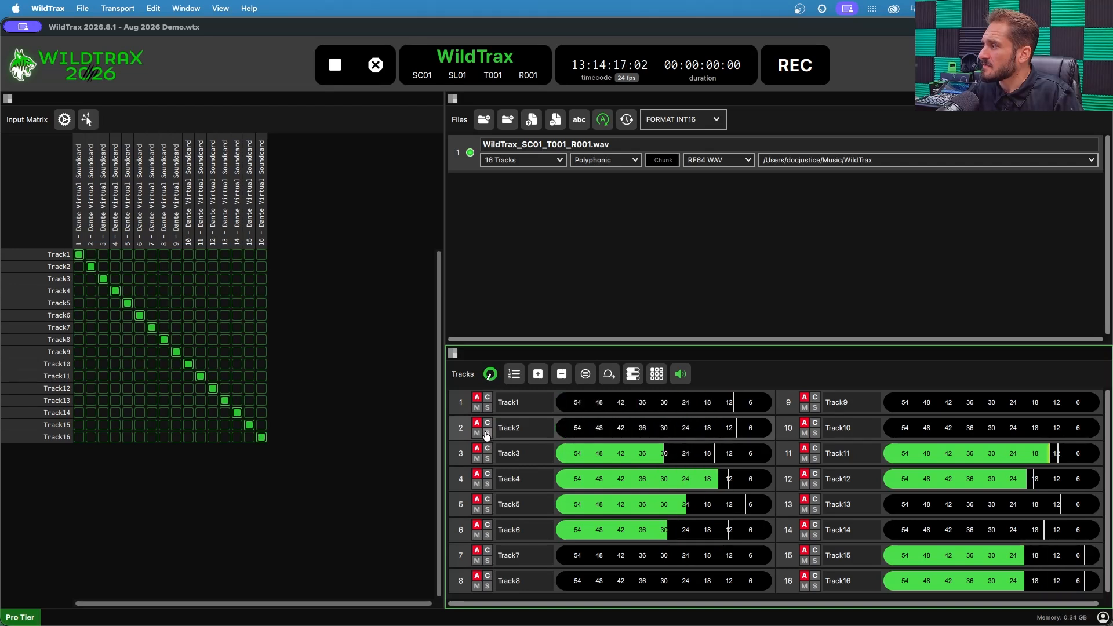
{"action": "left_click", "coordinate": [487, 435]}
{"action": "left_click", "coordinate": [487, 435]}
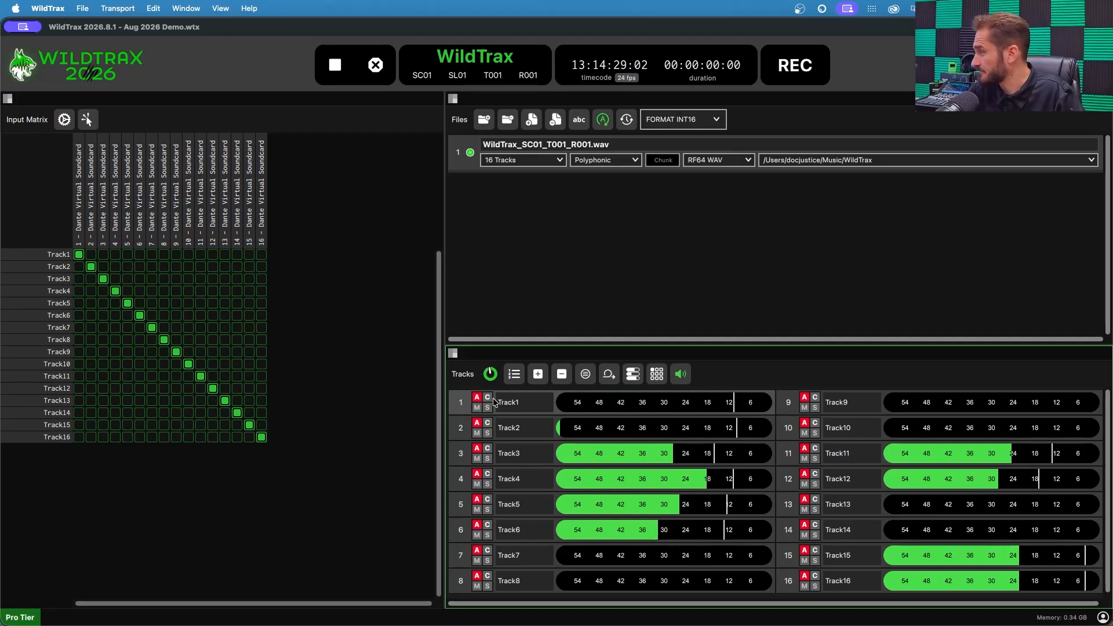
{"action": "left_click", "coordinate": [682, 375]}
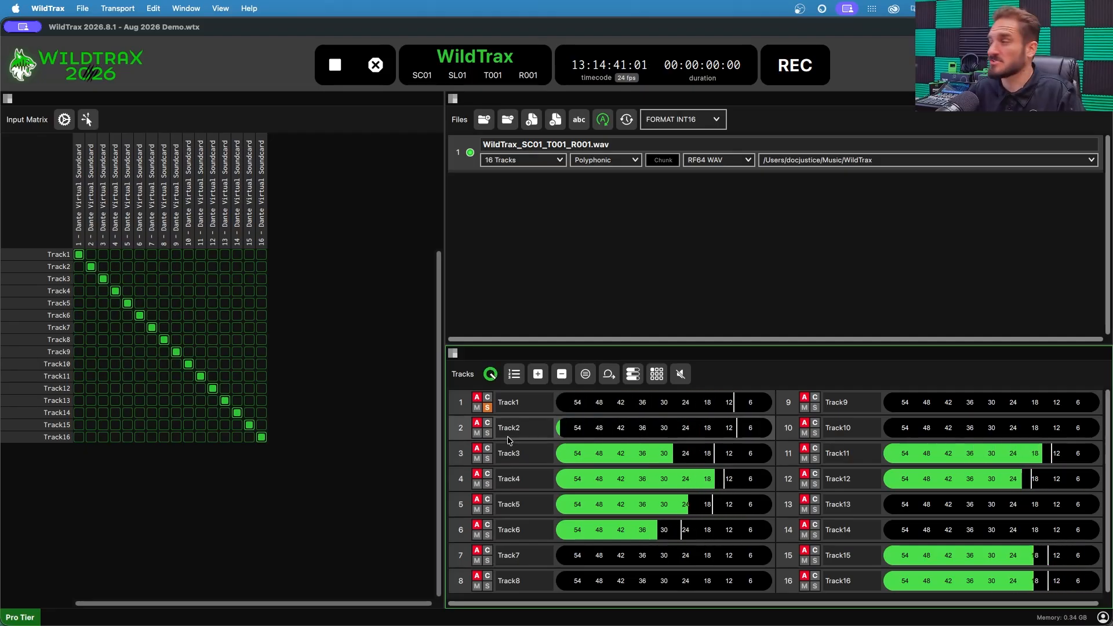
{"action": "left_click", "coordinate": [488, 409]}
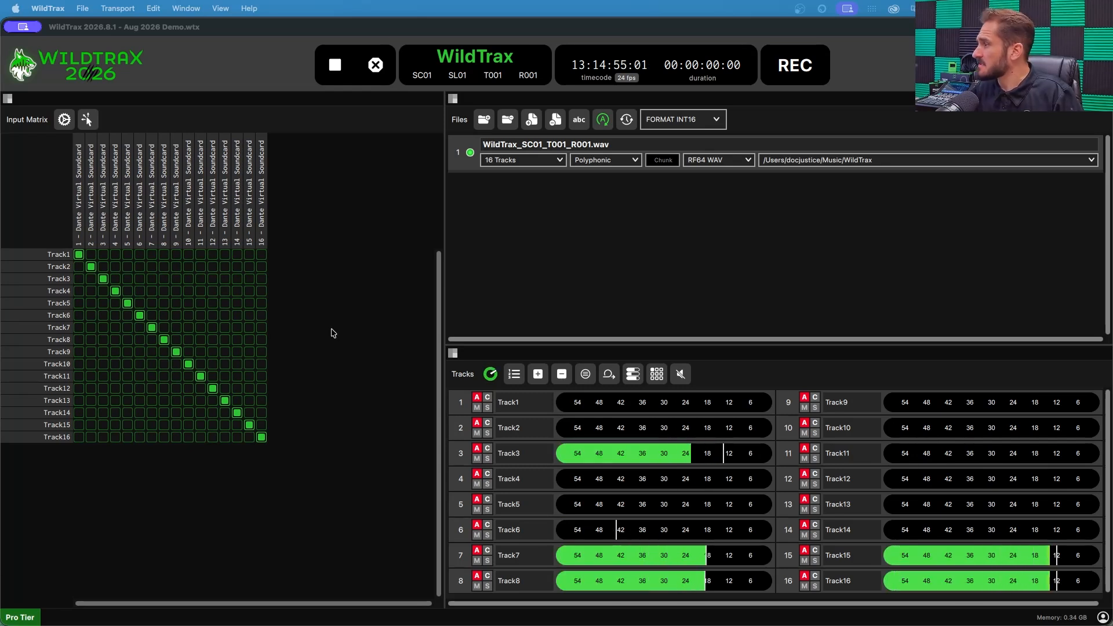
- Rename tracks 1 to 4 as Cajon1, Cajon2, Shaker and Bass
{"action": "double_click", "coordinate": [531, 406]}
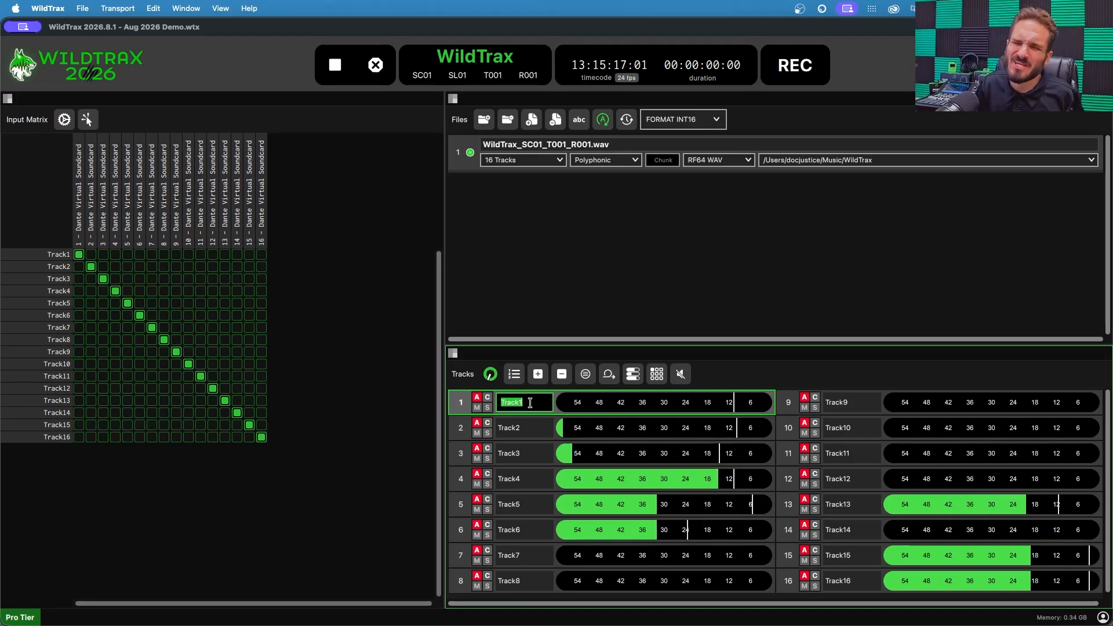
{"action": "type", "text": "Cajon1"}
{"action": "key", "text": "Tab"}
{"action": "type", "text": "Cajon2"}
{"action": "key", "text": "Tab"}
{"action": "type", "text": "Shaker"}
{"action": "key", "text": "Tab"}
{"action": "type", "text": "Bass"}
{"action": "key", "text": "Tab"}
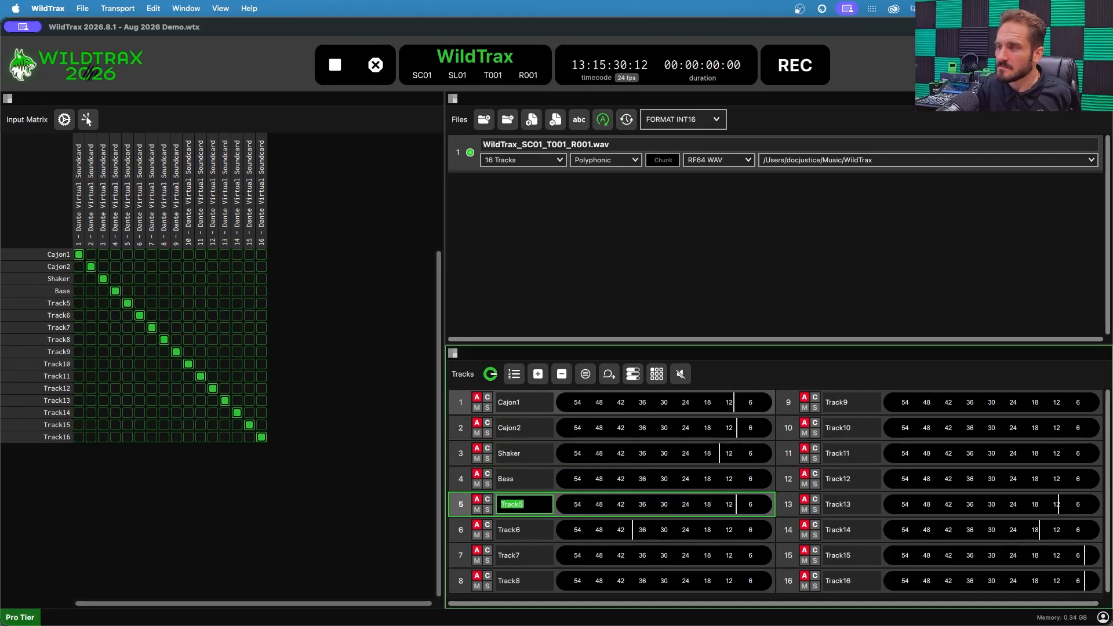
- Rename tracks 5 to 10 as AcGtr, AcGtrDI, Sample1, Sample2, Trumpet and MIDITrumpet
{"action": "type", "text": "ple1"}
{"action": "key", "text": "Tab"}
{"action": "type", "text": "Sample2"}
{"action": "key", "text": "Tab"}
{"action": "type", "text": "Trumpet"}
{"action": "key", "text": "Tab"}
{"action": "type", "text": "MIDITrumpet"}
{"action": "key", "text": "Tab"}
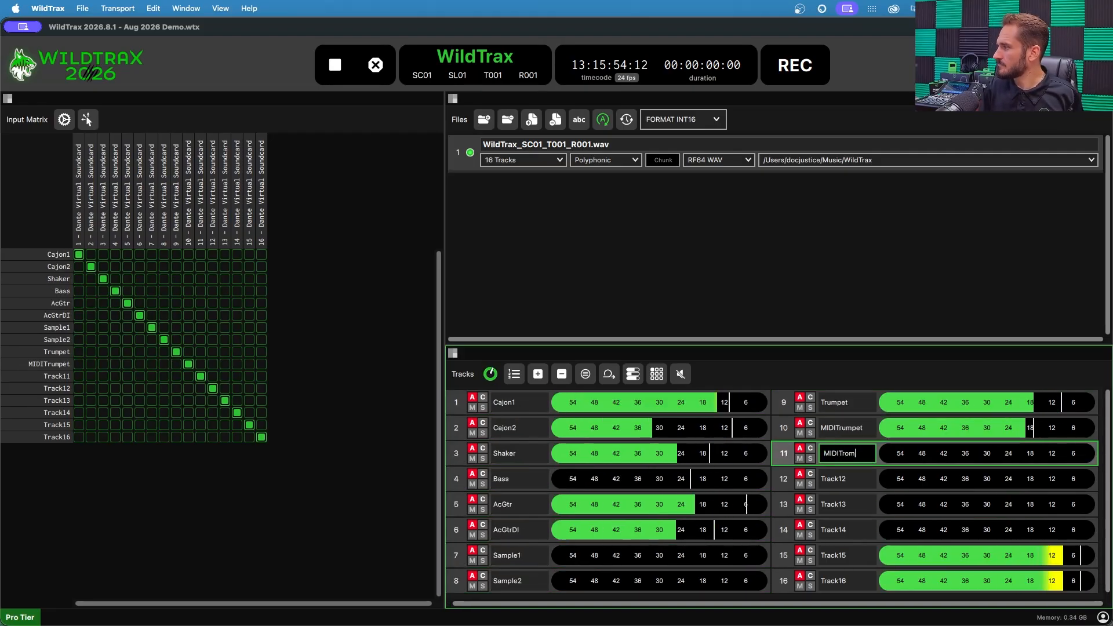
- Rename tracks 11 to 16 as MIDITrombone, MIDITrombones, LeadVOX, LeadVOXHarm, MixL and MixR
{"action": "key", "text": "Tab"}
{"action": "type", "text": "LeadVOXHarm"}
{"action": "key", "text": "Tab"}
{"action": "type", "text": "MixL"}
{"action": "key", "text": "Tab"}
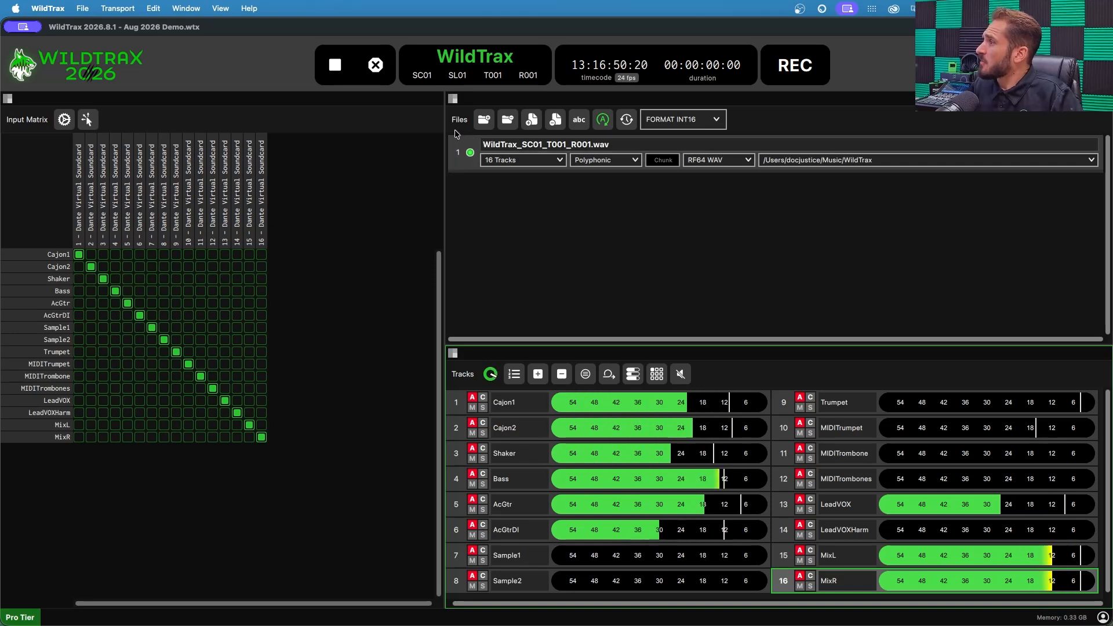
- Add the Mono folder from WildTrax Sessions on the Desktop as an export folder
{"action": "left_click", "coordinate": [521, 235]}
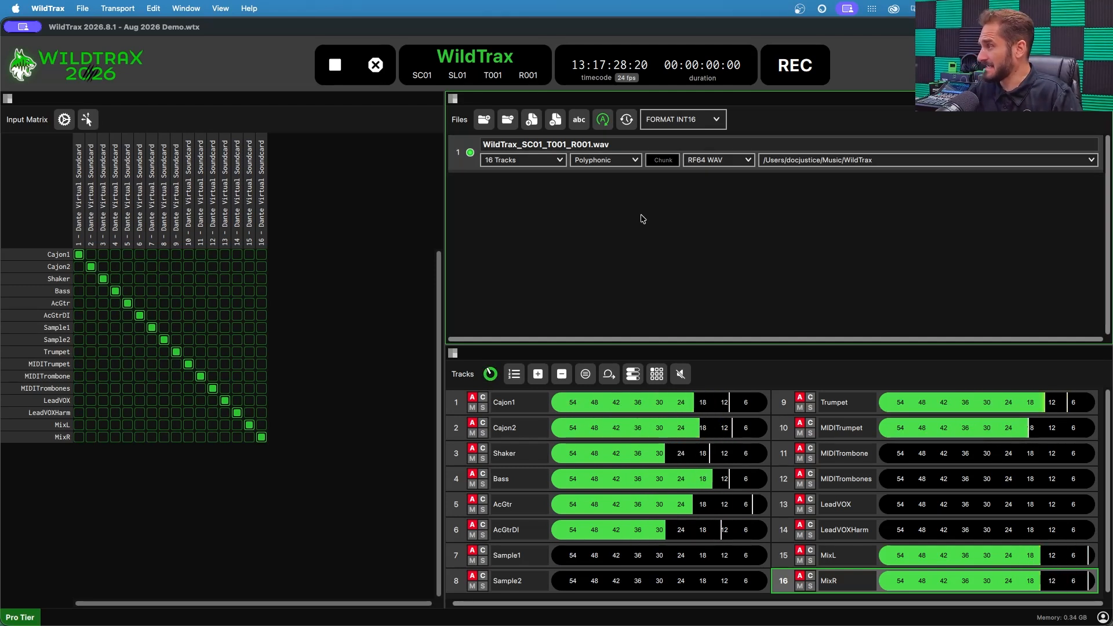
{"action": "left_click", "coordinate": [484, 120]}
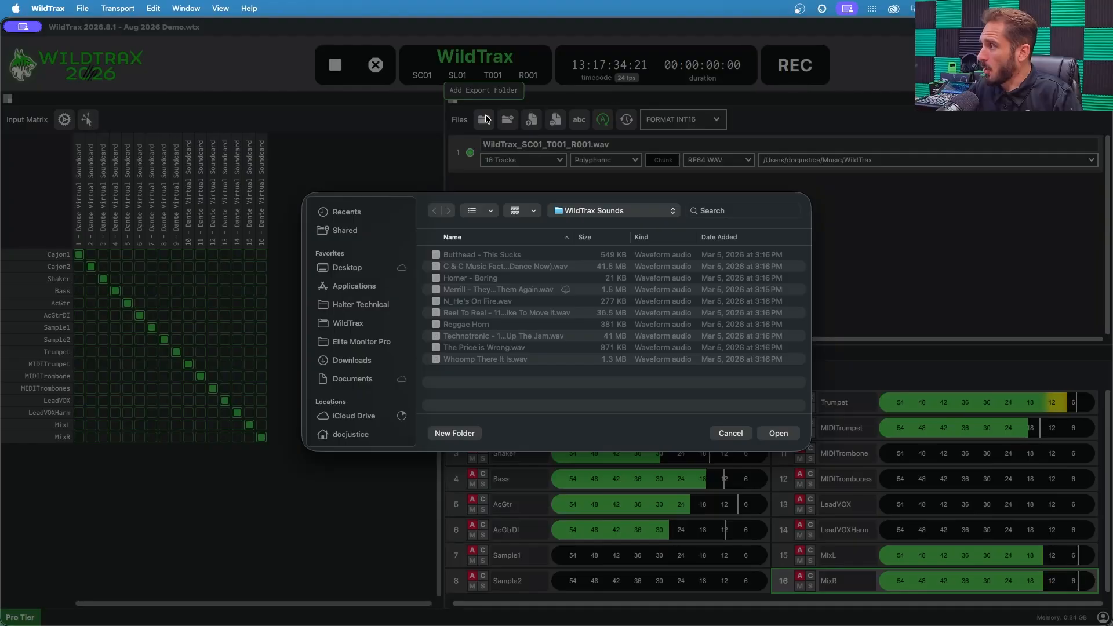
{"action": "scroll", "coordinate": [359, 402], "scroll_direction": "down", "scroll_amount": 1}
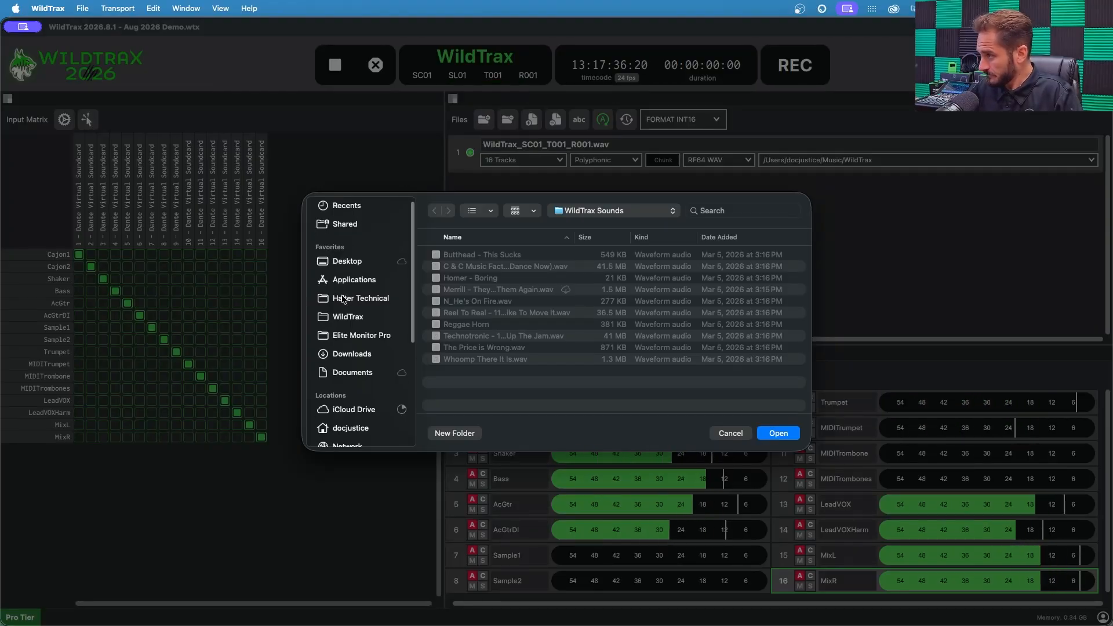
{"action": "left_click", "coordinate": [355, 262]}
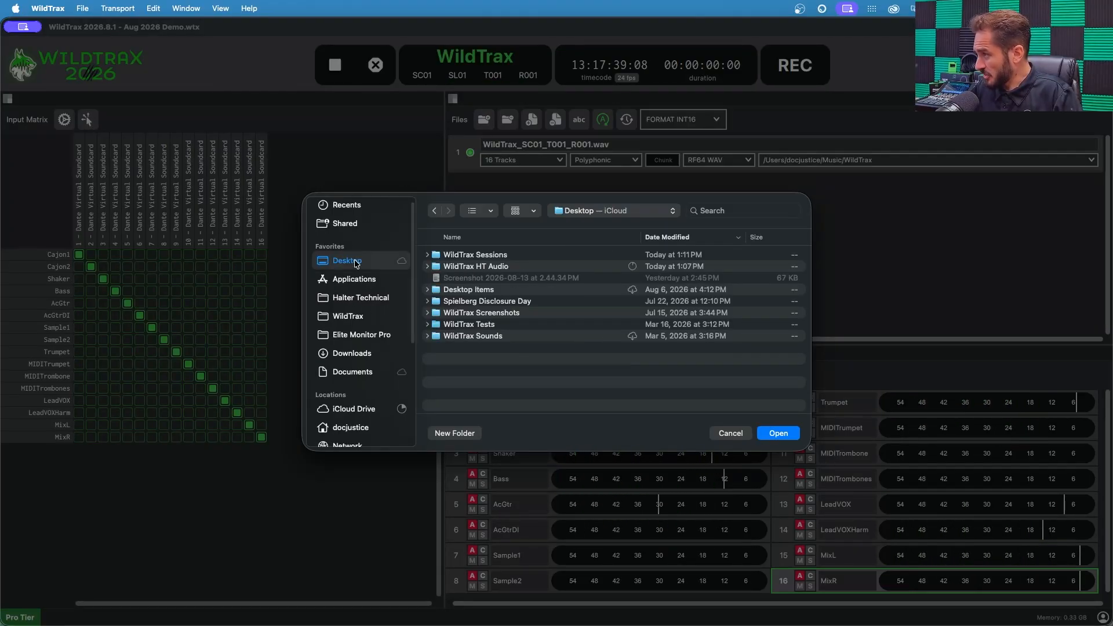
{"action": "double_click", "coordinate": [500, 255]}
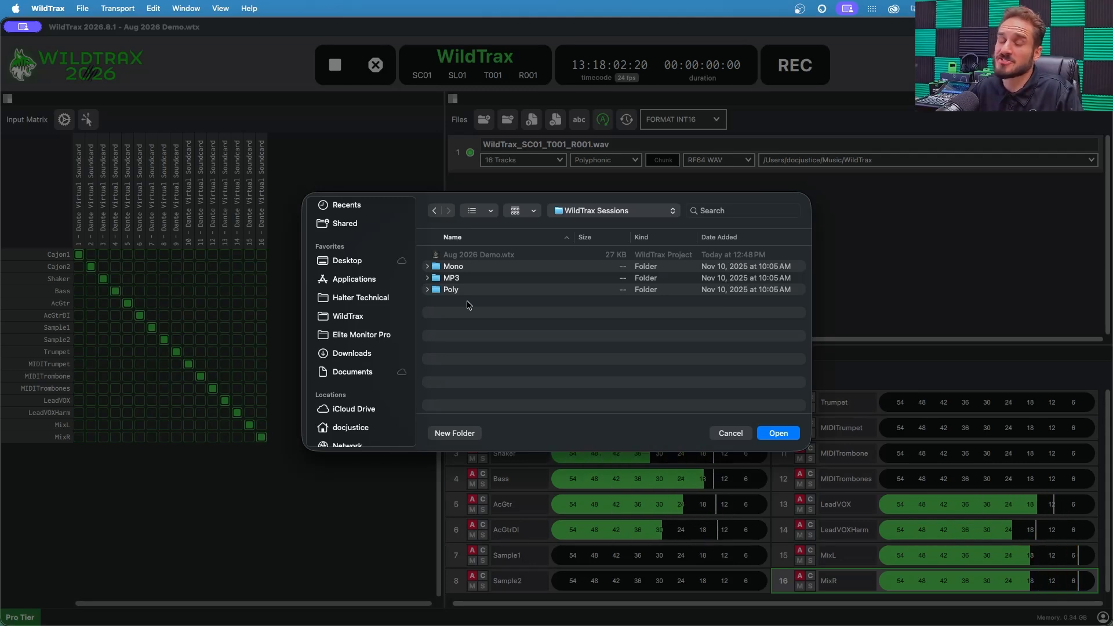
{"action": "left_click", "coordinate": [473, 268]}
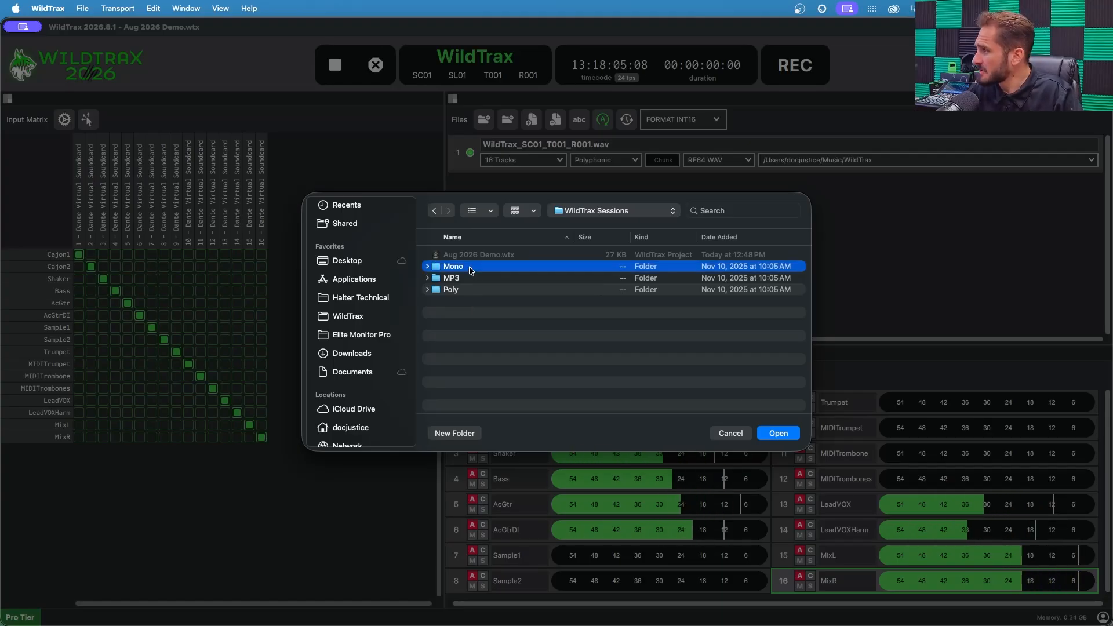
{"action": "left_click", "coordinate": [777, 434]}
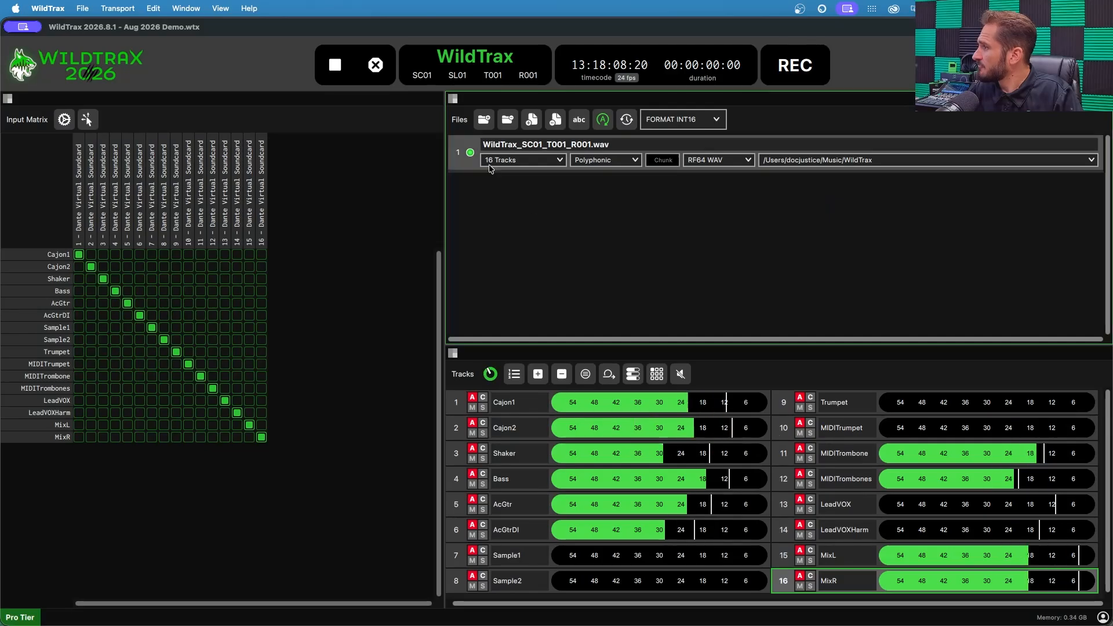
- Add the MP3 and Poly folders from WildTrax Sessions as further export folders
{"action": "left_click", "coordinate": [490, 124]}
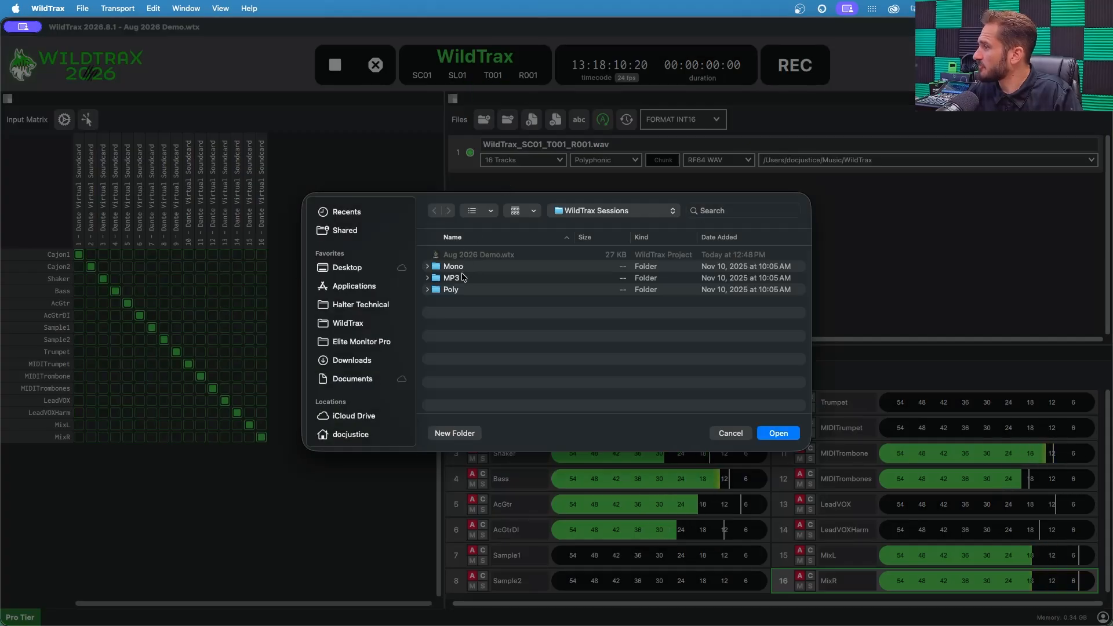
{"action": "left_click", "coordinate": [519, 279]}
{"action": "left_click", "coordinate": [771, 430]}
{"action": "left_click", "coordinate": [485, 120]}
{"action": "left_click", "coordinate": [465, 291]}
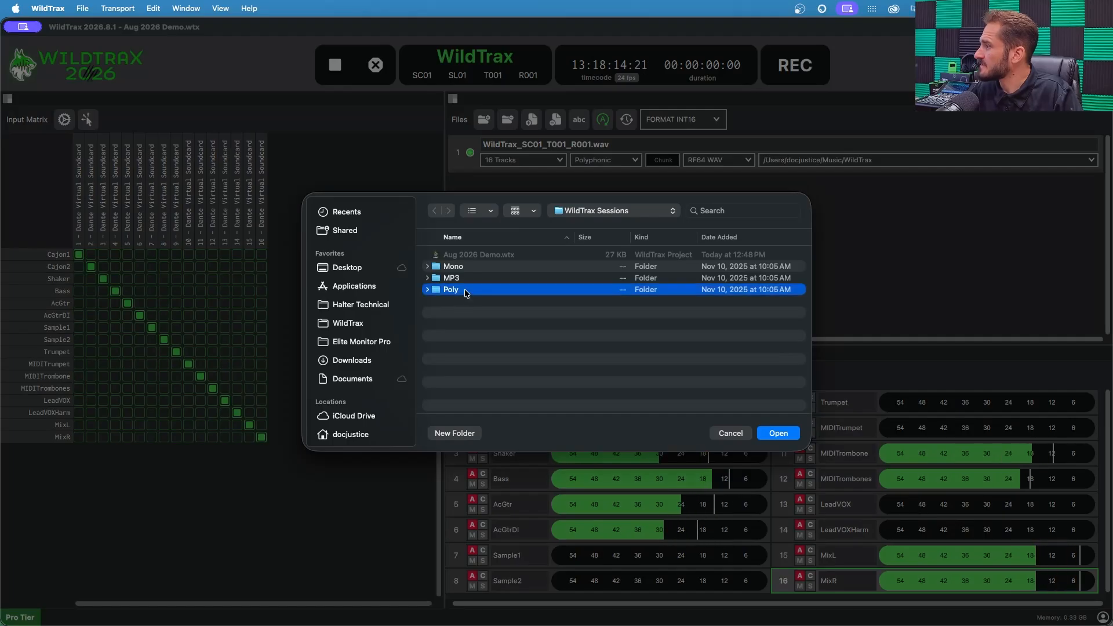
{"action": "left_click", "coordinate": [769, 436]}
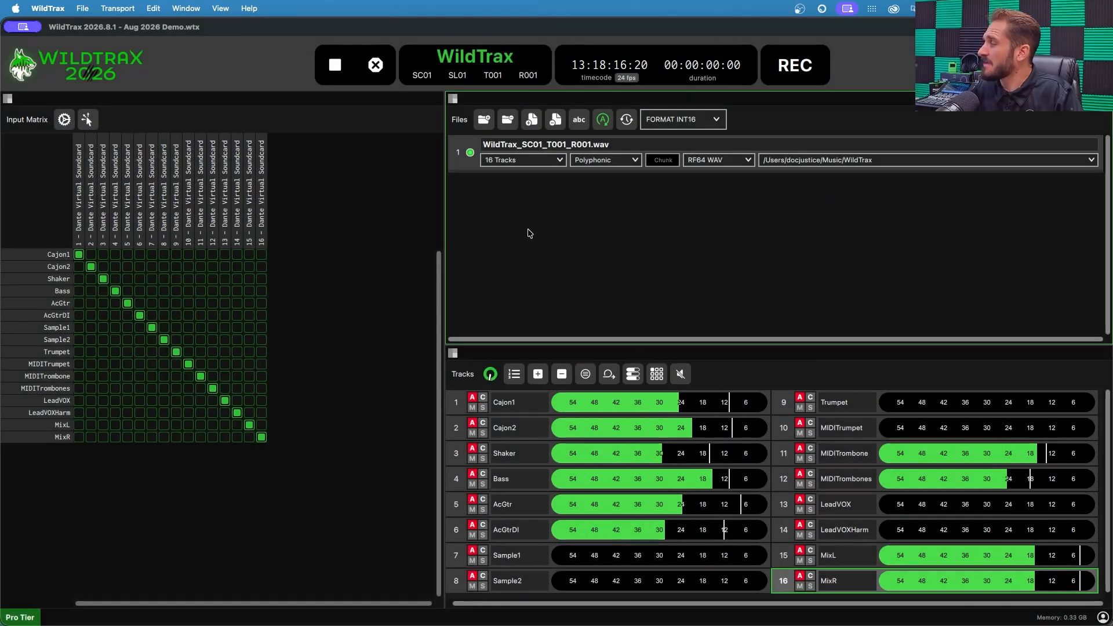
- Remove the default Music/WildTrax folder from the list of export folders
{"action": "left_click", "coordinate": [1094, 160]}
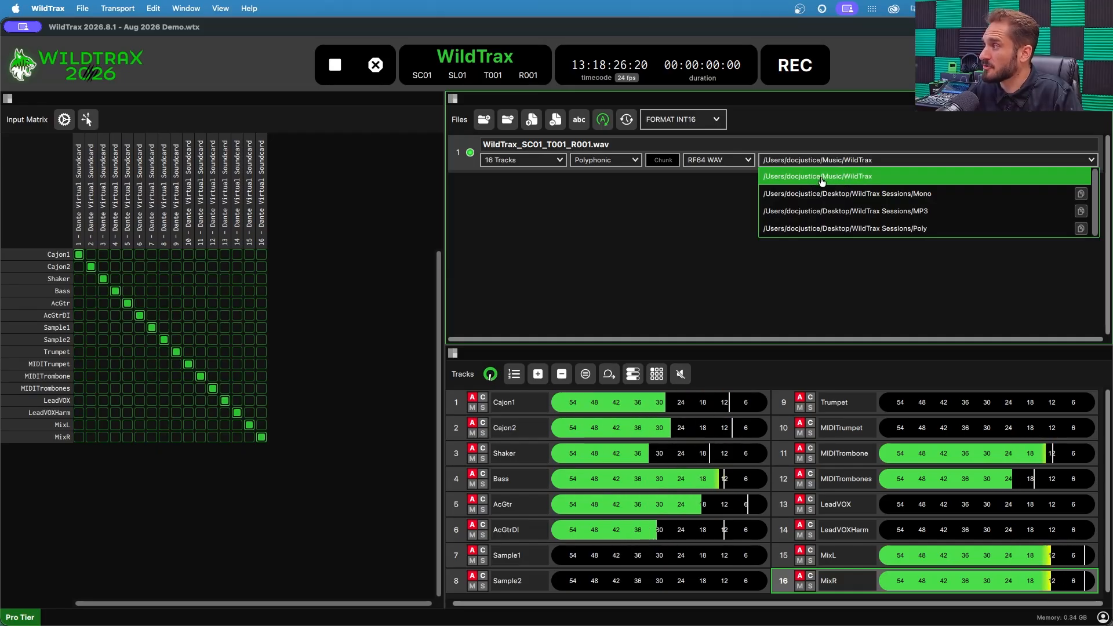
{"action": "left_click", "coordinate": [784, 130]}
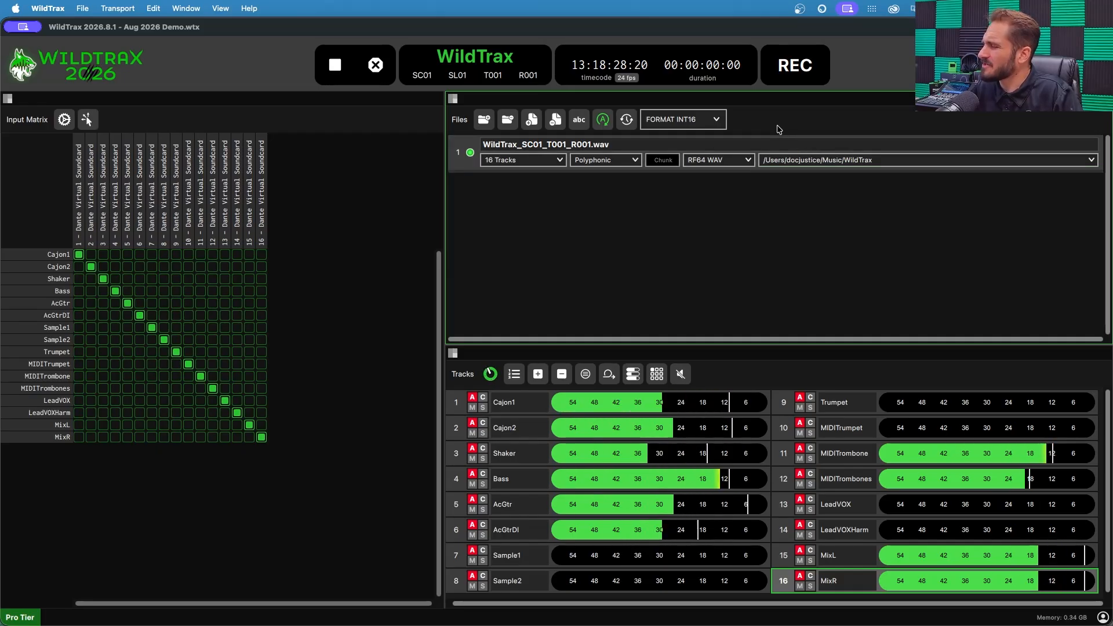
{"action": "left_click", "coordinate": [508, 120]}
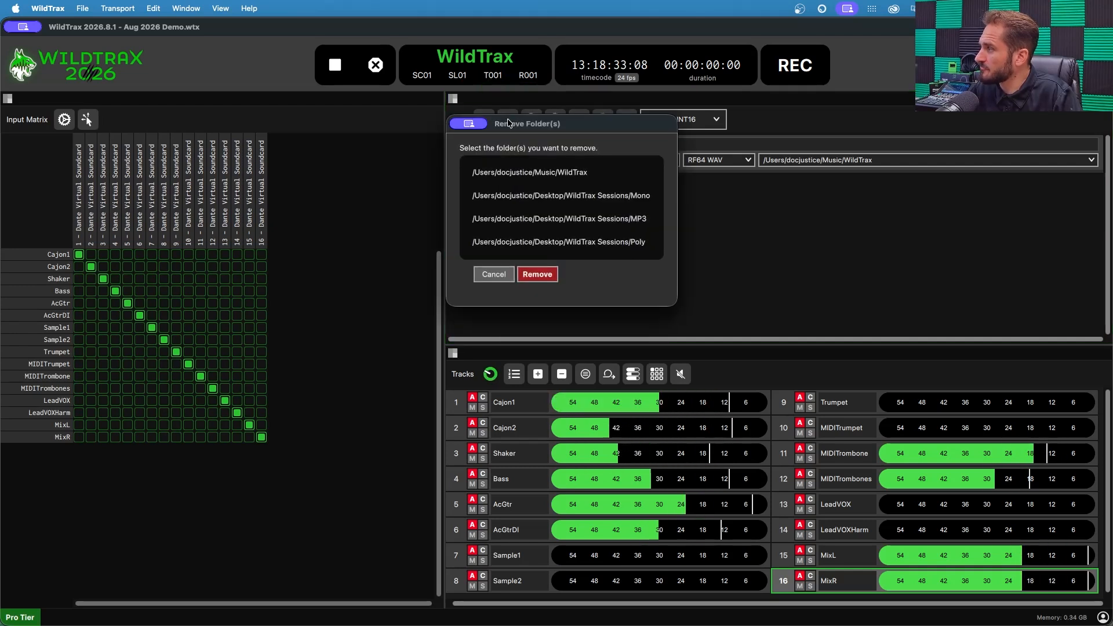
{"action": "left_click", "coordinate": [503, 174]}
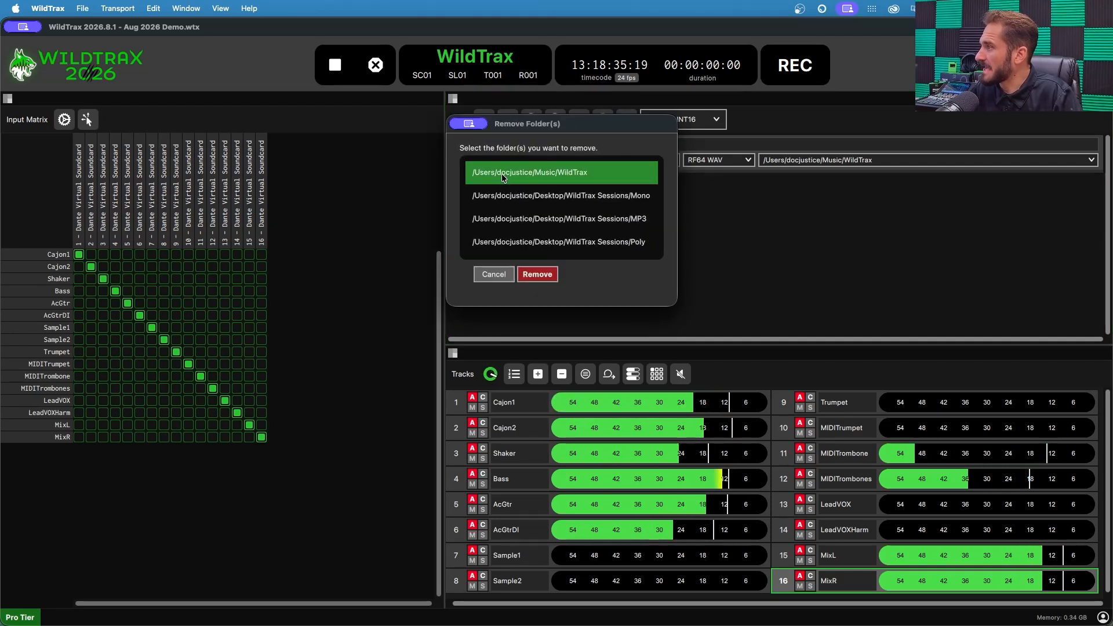
{"action": "left_click", "coordinate": [538, 274]}
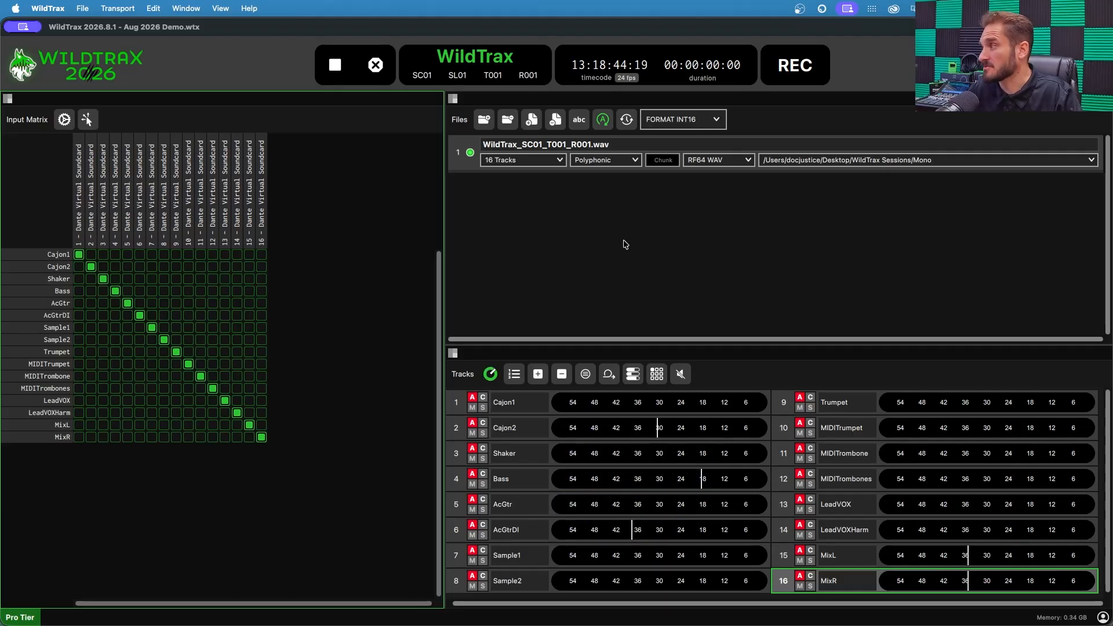
- Add two more recording files and display all filenames as naming tokens
{"action": "left_click", "coordinate": [538, 123]}
{"action": "left_click", "coordinate": [538, 123]}
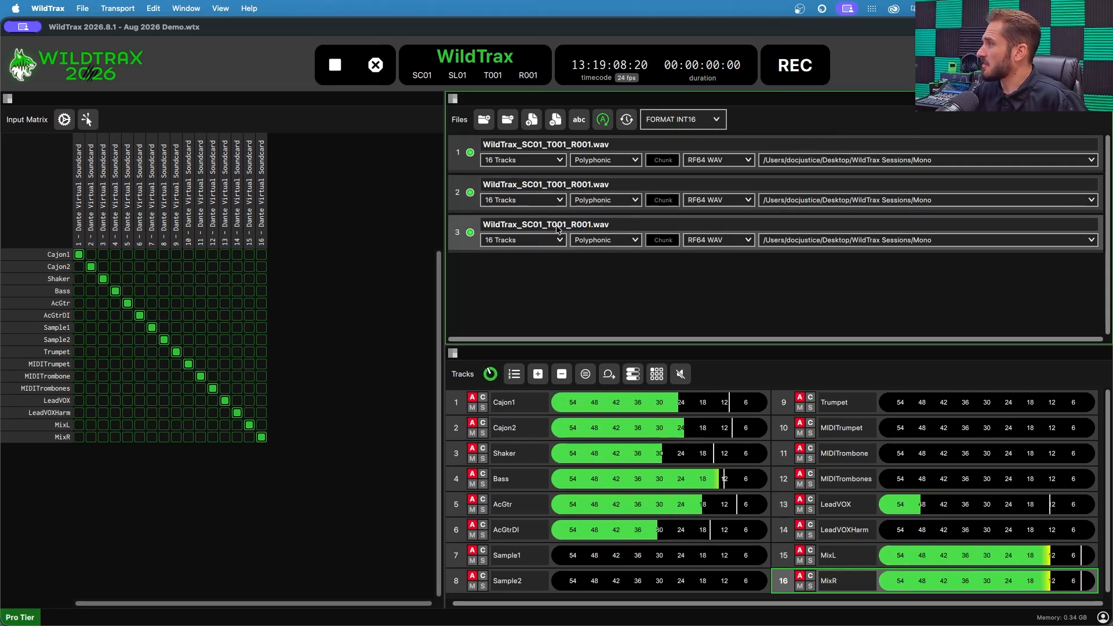
{"action": "left_click", "coordinate": [580, 120]}
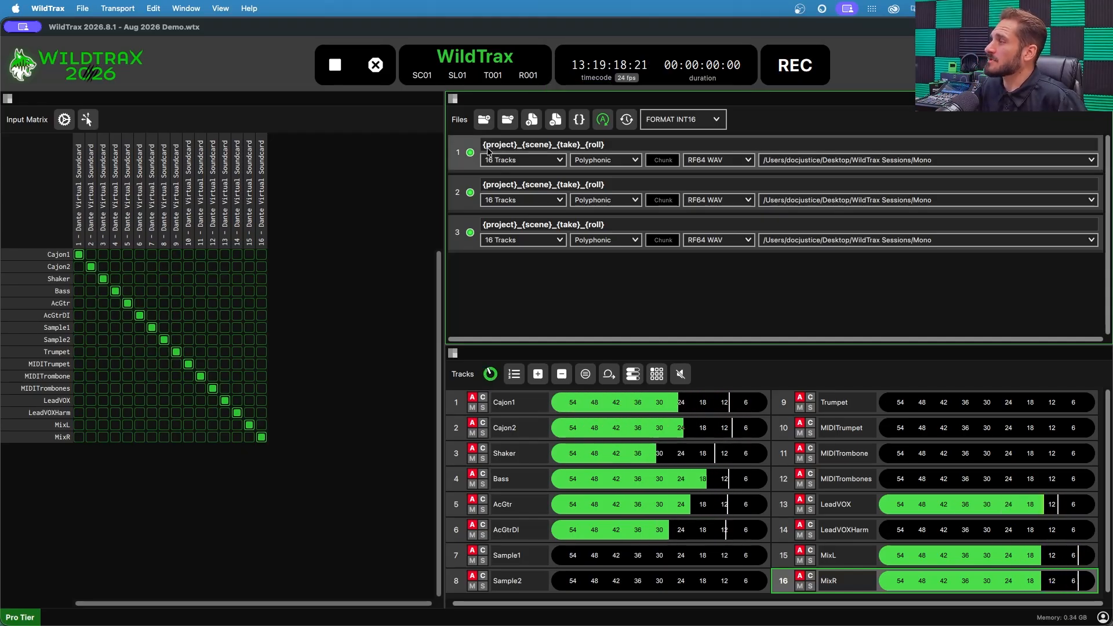
- Remove the _{roll} token from the first file's name, leaving {project}_{scene}_{take}
{"action": "mouse_move", "coordinate": [499, 148]}
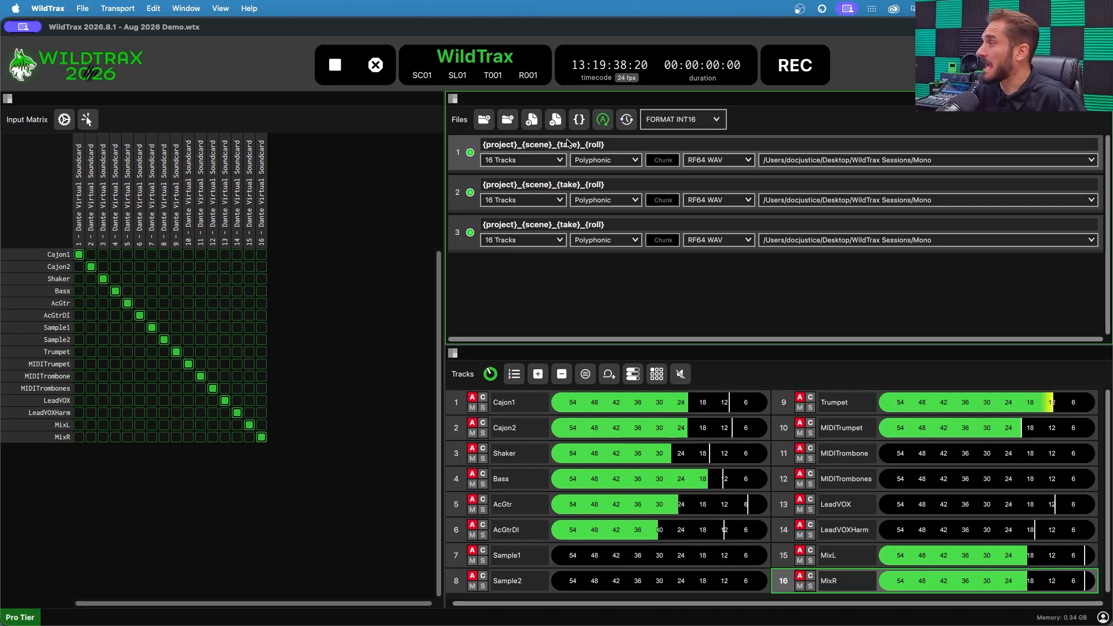
{"action": "mouse_move", "coordinate": [569, 143]}
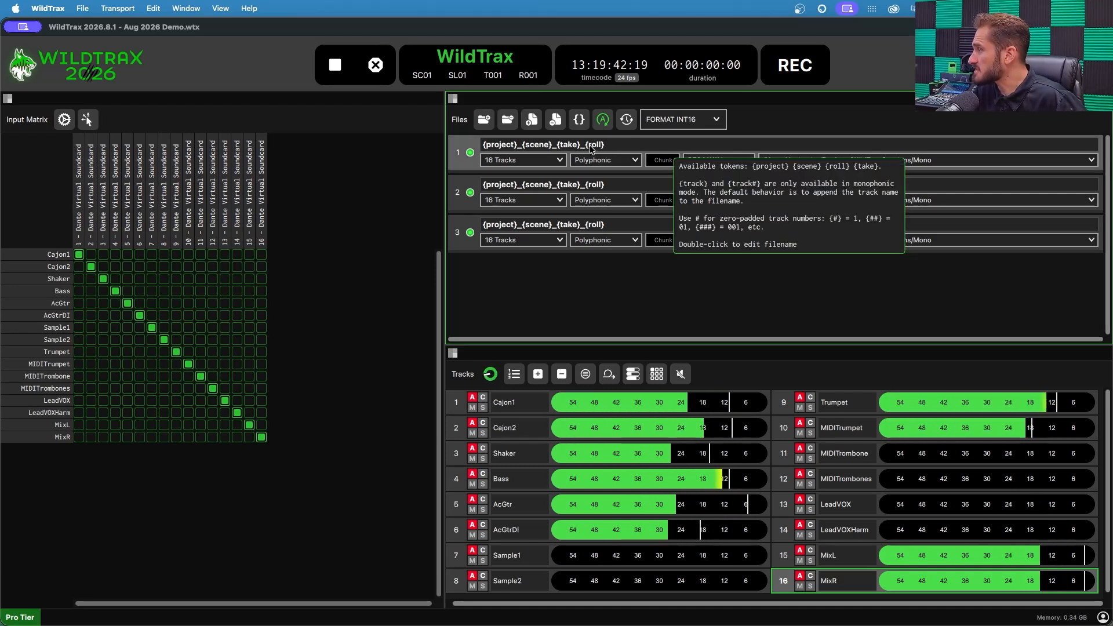
{"action": "double_click", "coordinate": [589, 148]}
{"action": "left_click", "coordinate": [612, 145]}
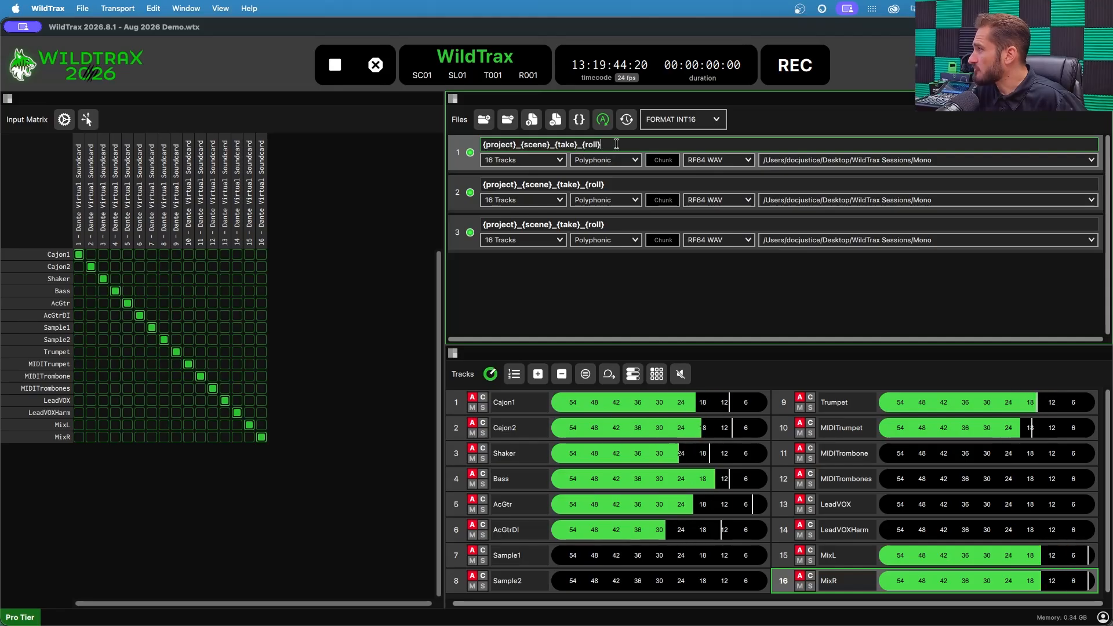
{"action": "left_click_drag", "start_coordinate": [613, 144], "coordinate": [583, 144]}
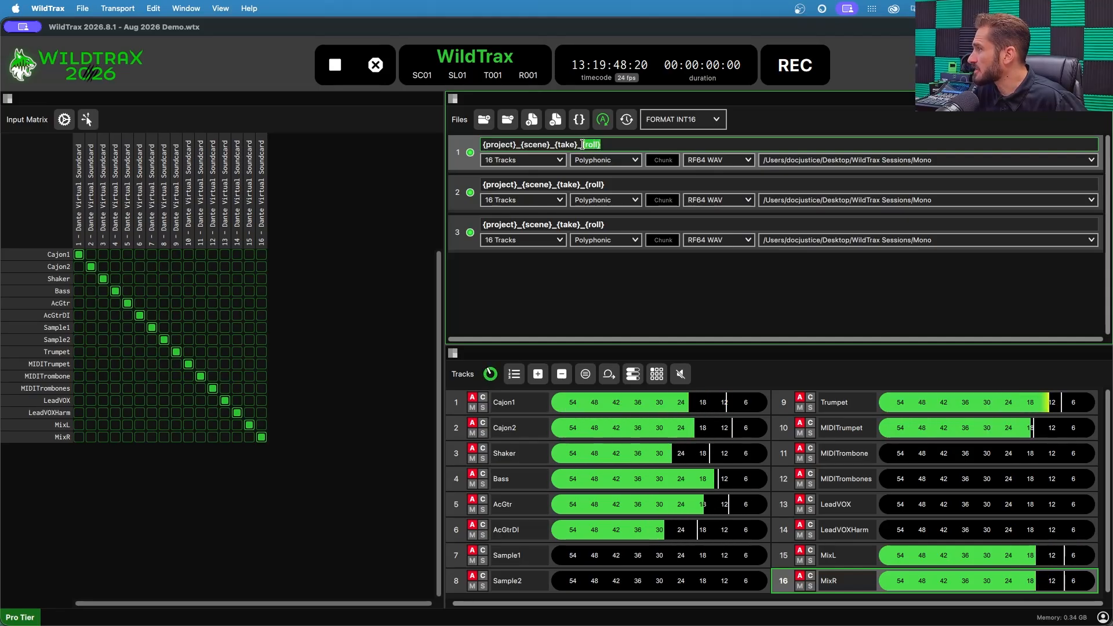
{"action": "left_click_drag", "start_coordinate": [579, 145], "coordinate": [621, 145]}
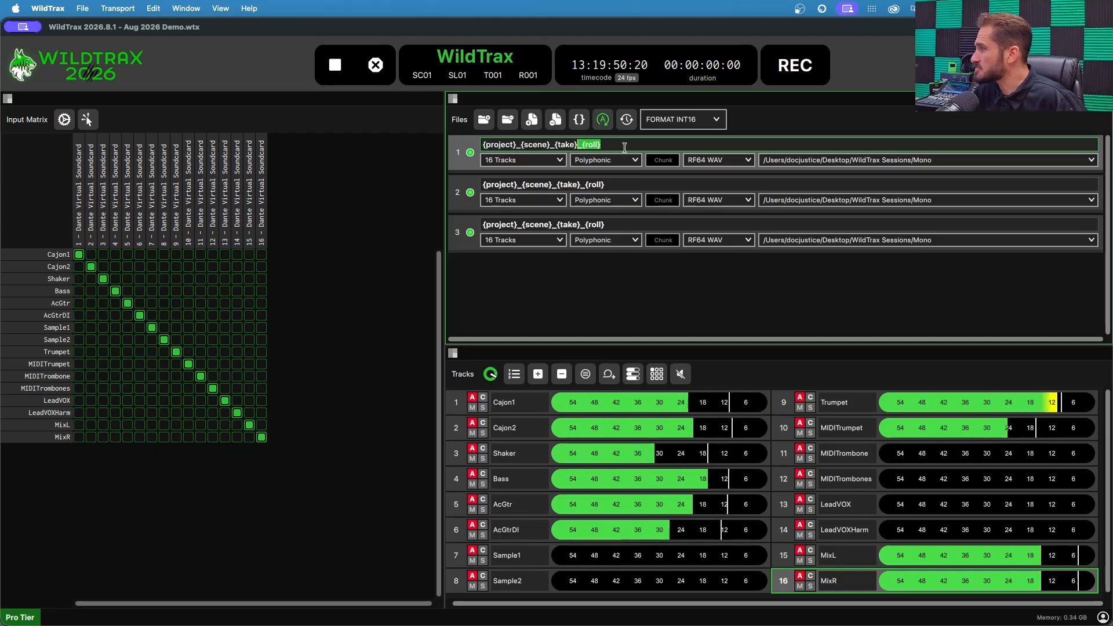
{"action": "key", "text": "BackSpace"}
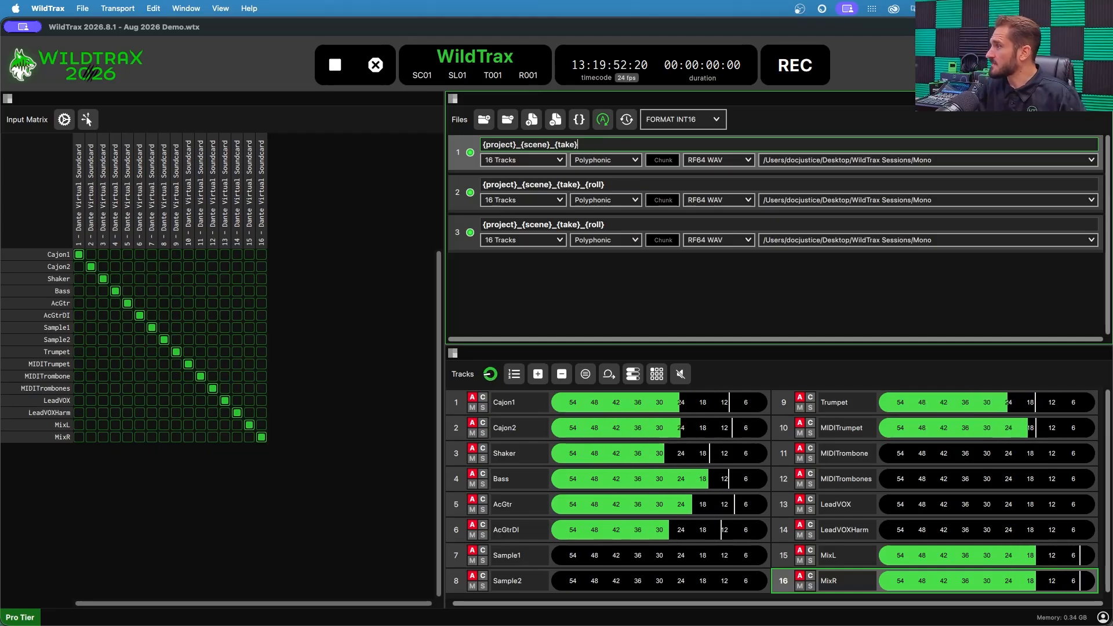
- Shorten the second file's name pattern to {project}_{scene}_{take} by deleting its roll token
{"action": "left_click", "coordinate": [618, 184]}
{"action": "left_click", "coordinate": [618, 185]}
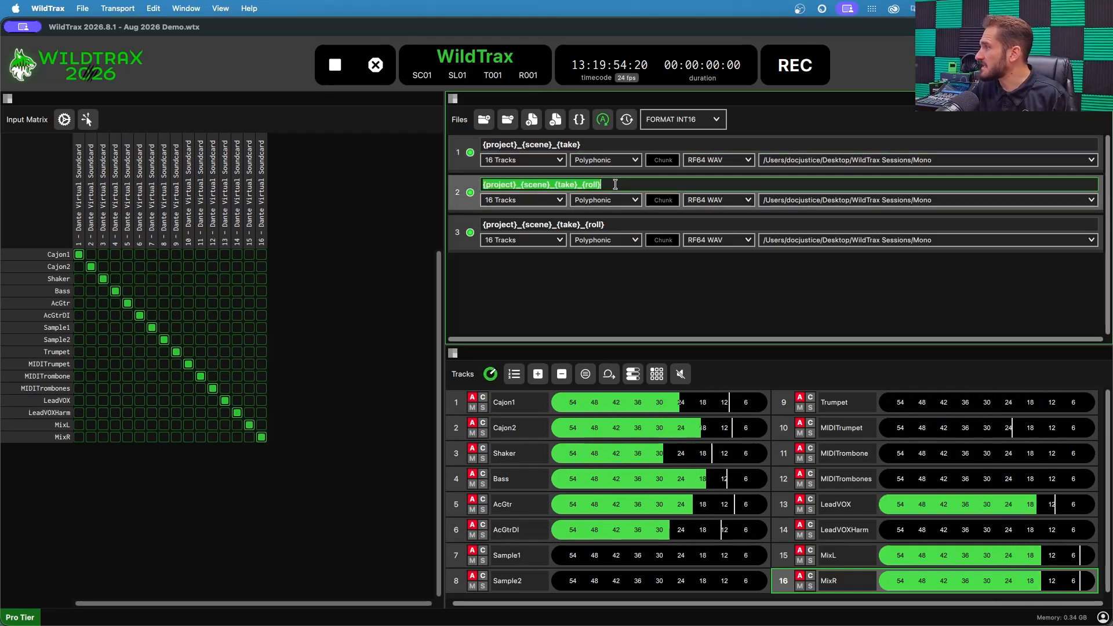
{"action": "key", "text": "BackSpace"}
{"action": "key", "text": "BackSpace"}
{"action": "key", "text": "BackSpace"}
{"action": "key", "text": "BackSpace"}
{"action": "key", "text": "BackSpace"}
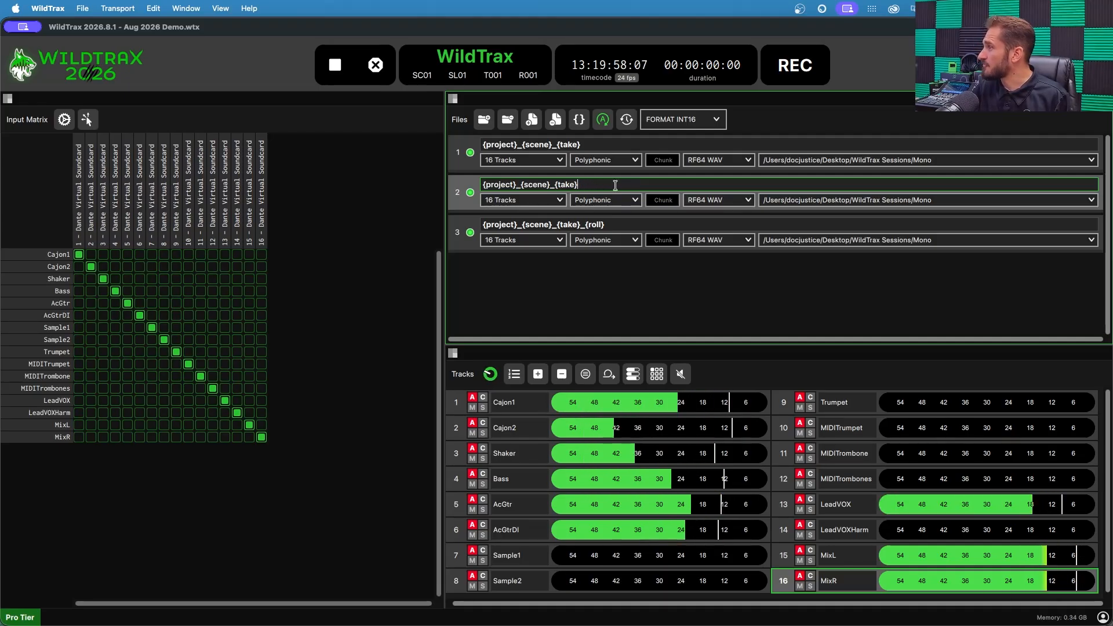
- Set the third file's name pattern to {project}_{scene}_{take} and switch the filenames back to their resolved display
{"action": "left_click", "coordinate": [624, 222]}
{"action": "left_click", "coordinate": [624, 222]}
{"action": "key", "text": "Right"}
{"action": "key", "text": "BackSpace"}
{"action": "key", "text": "BackSpace"}
{"action": "key", "text": "BackSpace"}
{"action": "key", "text": "BackSpace"}
{"action": "key", "text": "BackSpace"}
{"action": "key", "text": "BackSpace"}
{"action": "key", "text": "BackSpace"}
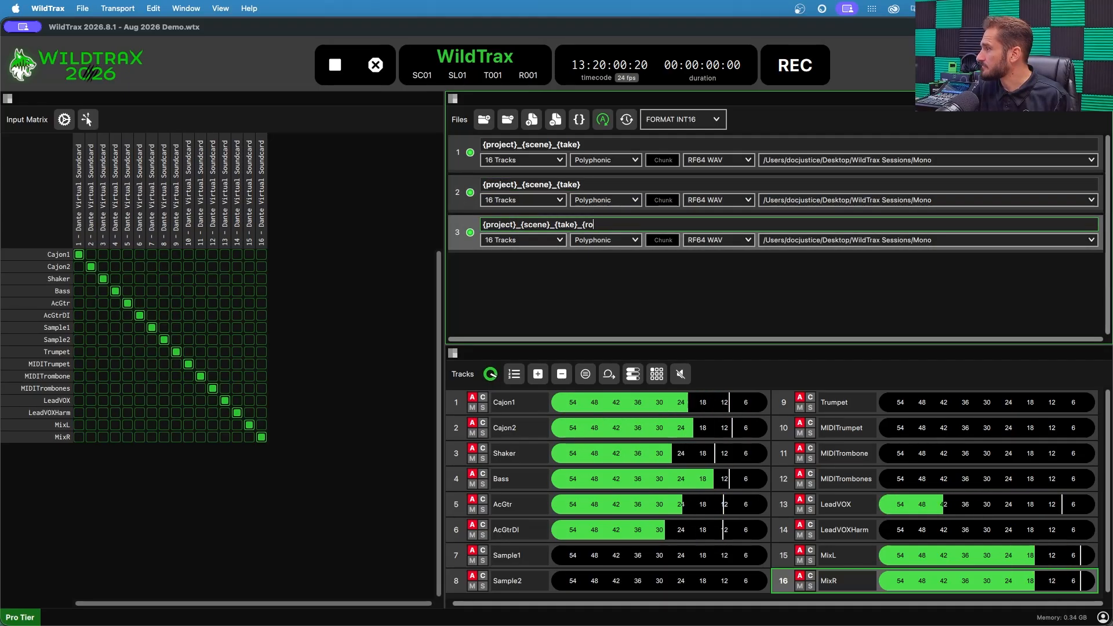
{"action": "key", "text": "Return"}
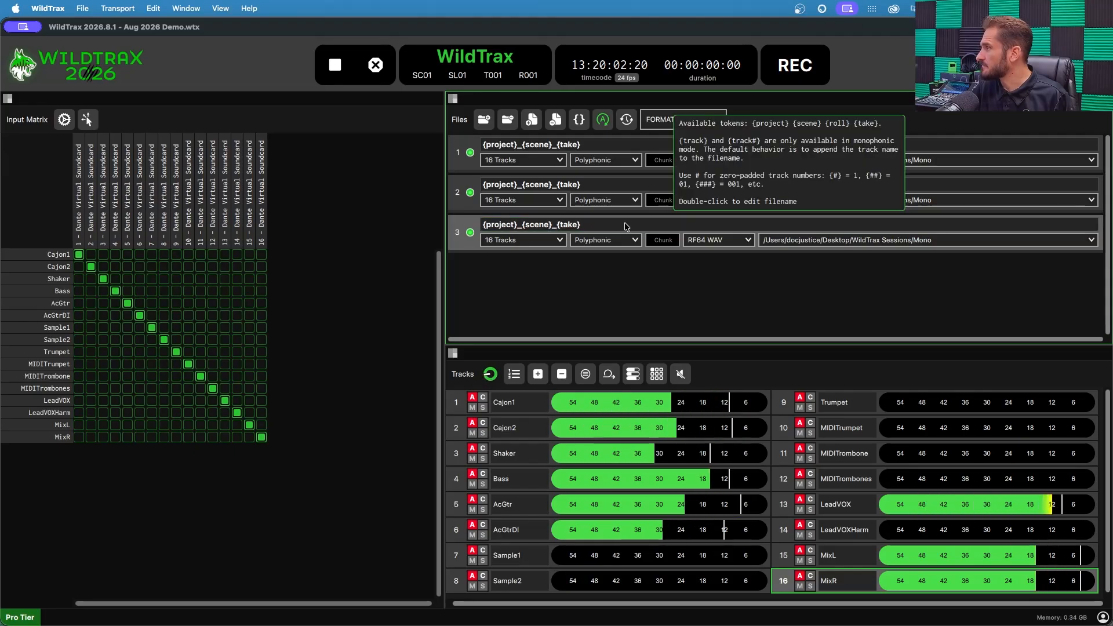
{"action": "left_click", "coordinate": [579, 120]}
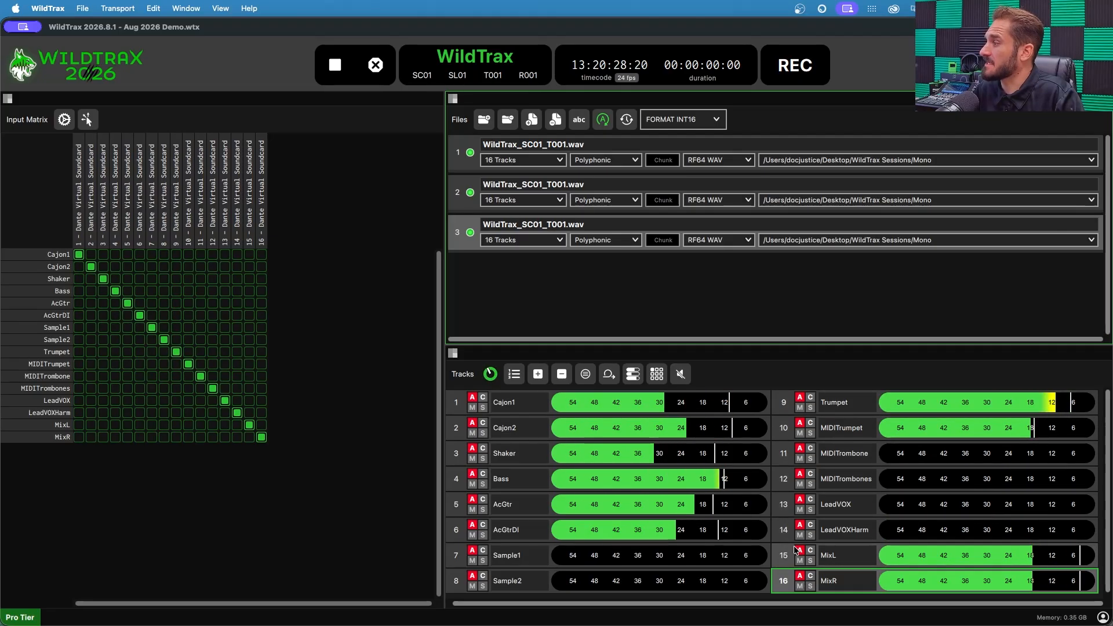
- Limit the recorded files by duration, with a limit of 1 hour, 0 minutes and 0 seconds
{"action": "left_click", "coordinate": [626, 121]}
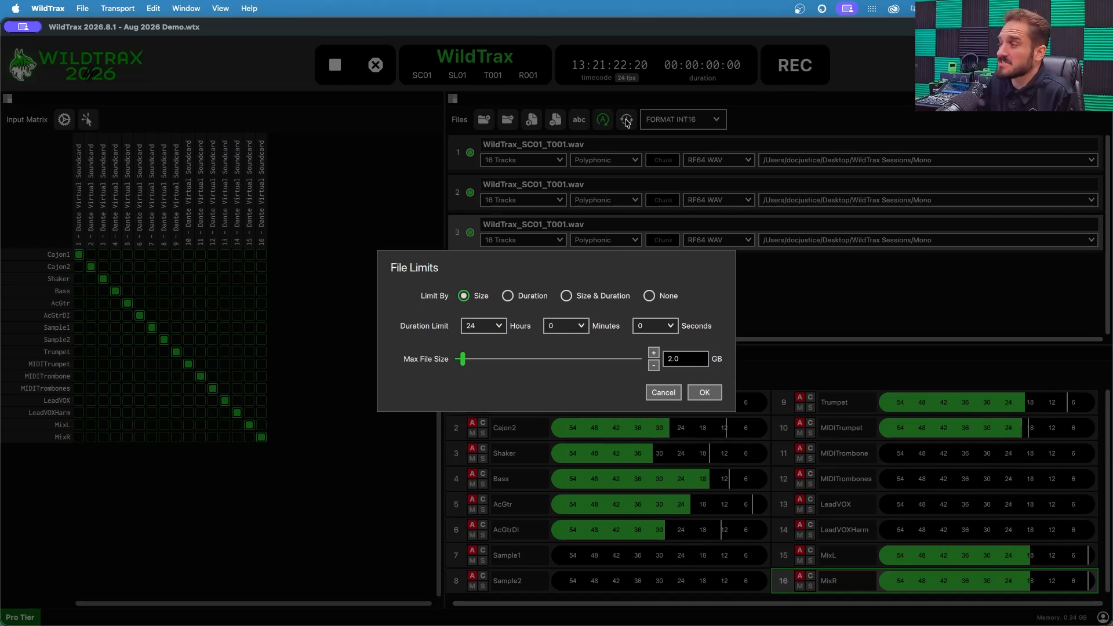
{"action": "left_click", "coordinate": [509, 297]}
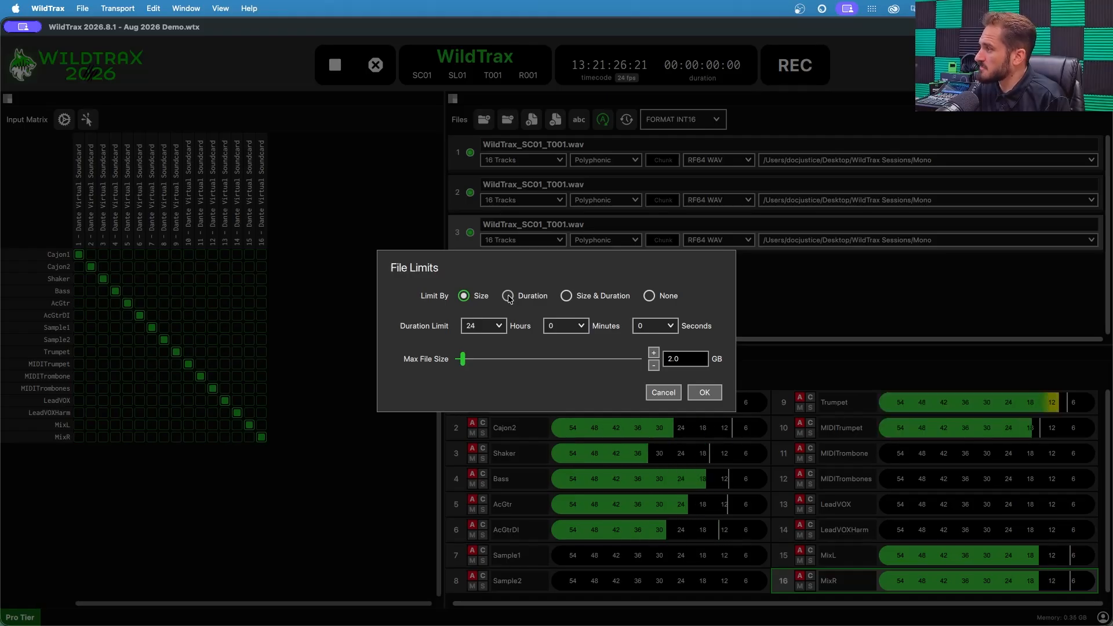
{"action": "left_click", "coordinate": [499, 327]}
{"action": "scroll", "coordinate": [491, 370], "scroll_direction": "up", "scroll_amount": 5}
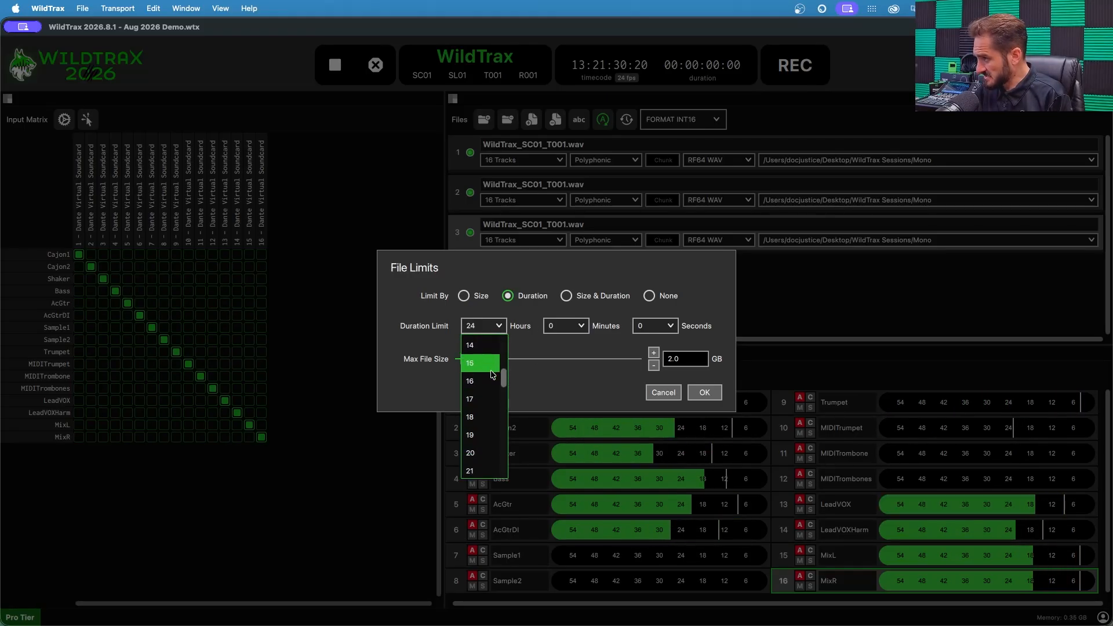
{"action": "scroll", "coordinate": [491, 370], "scroll_direction": "up", "scroll_amount": 3}
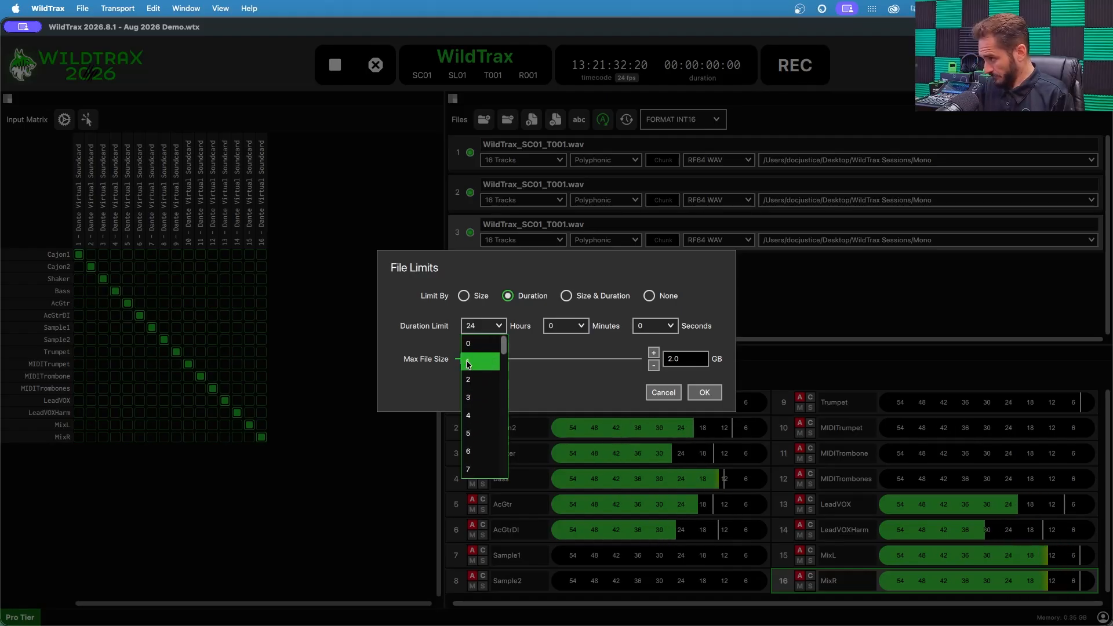
{"action": "left_click", "coordinate": [467, 365]}
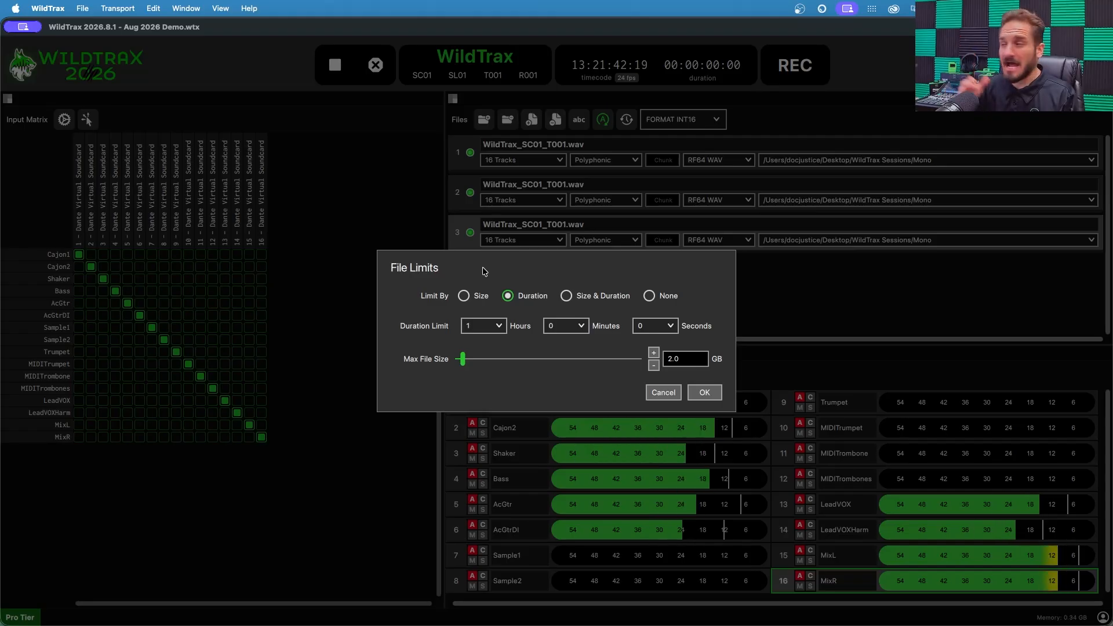
{"action": "left_click", "coordinate": [683, 360]}
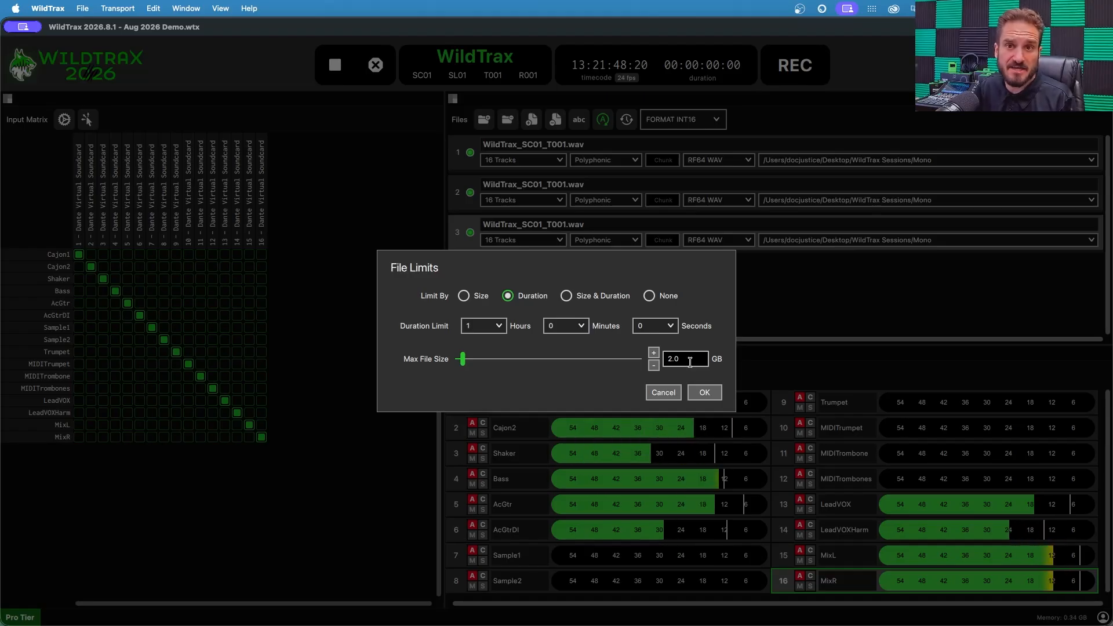
{"action": "left_click", "coordinate": [704, 394]}
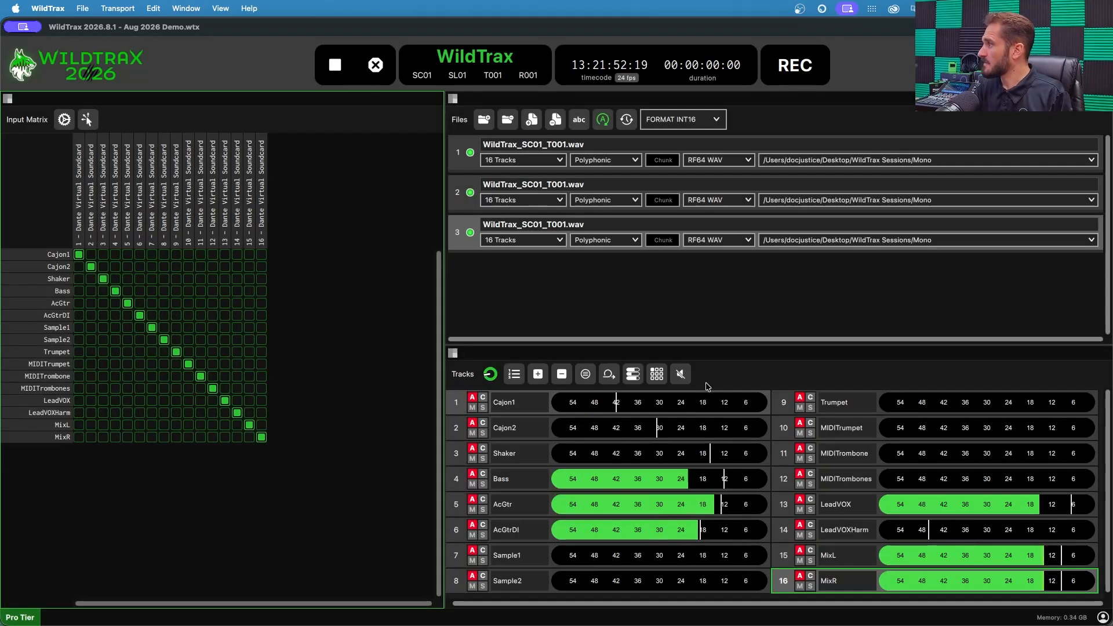
- Set the audio format of the recording files to INT24
{"action": "left_click", "coordinate": [716, 120]}
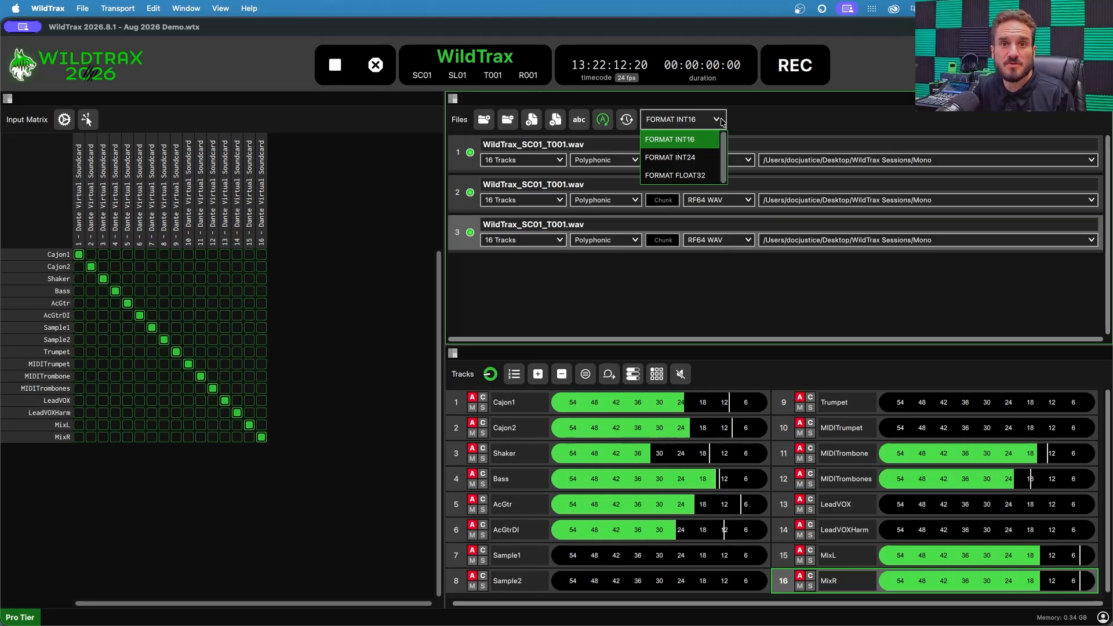
{"action": "left_click", "coordinate": [669, 161]}
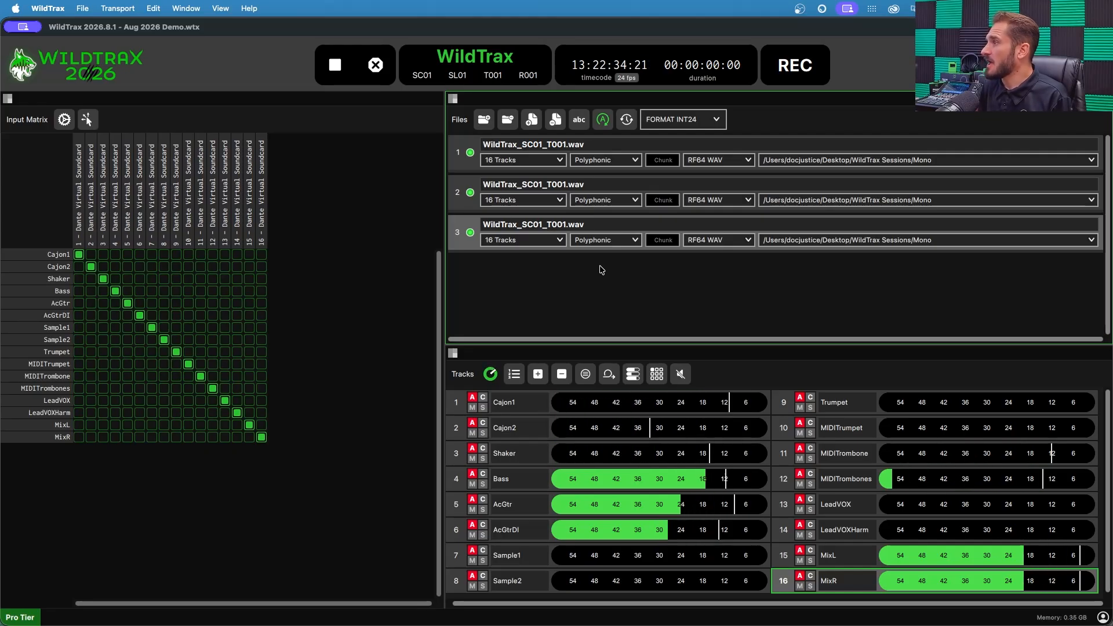
- Check the first file's track selection and choose Polyphonic and RF64 WAV for that file
{"action": "left_click", "coordinate": [561, 160]}
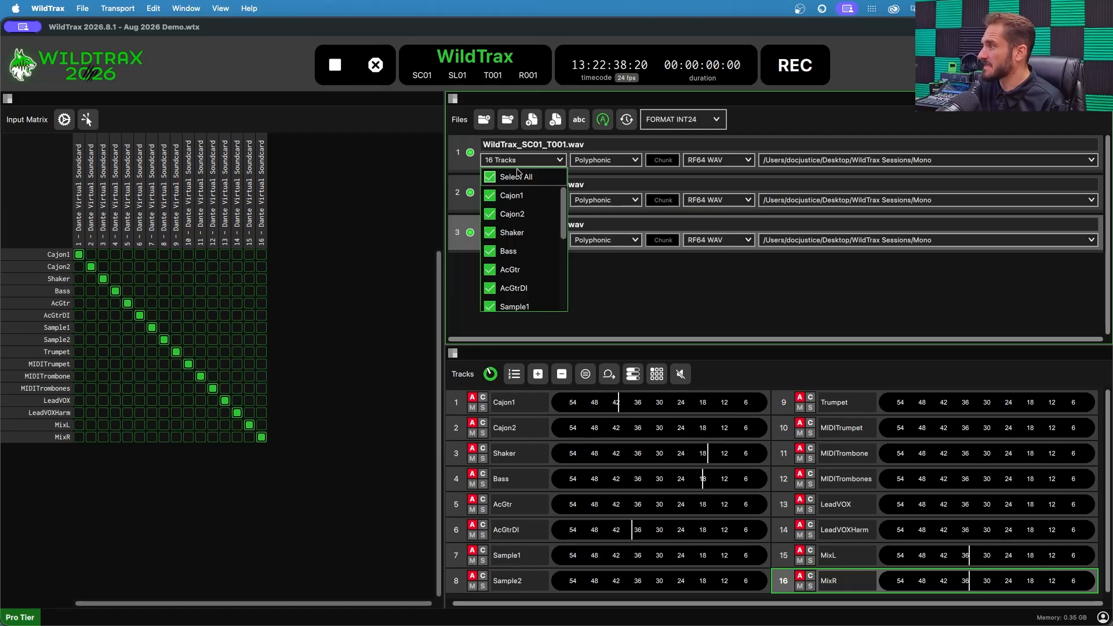
{"action": "mouse_move", "coordinate": [565, 211]}
{"action": "left_mouse_down"}
{"action": "mouse_move", "coordinate": [559, 286]}
{"action": "mouse_move", "coordinate": [562, 192]}
{"action": "mouse_move", "coordinate": [560, 290]}
{"action": "mouse_move", "coordinate": [555, 198]}
{"action": "left_mouse_up"}
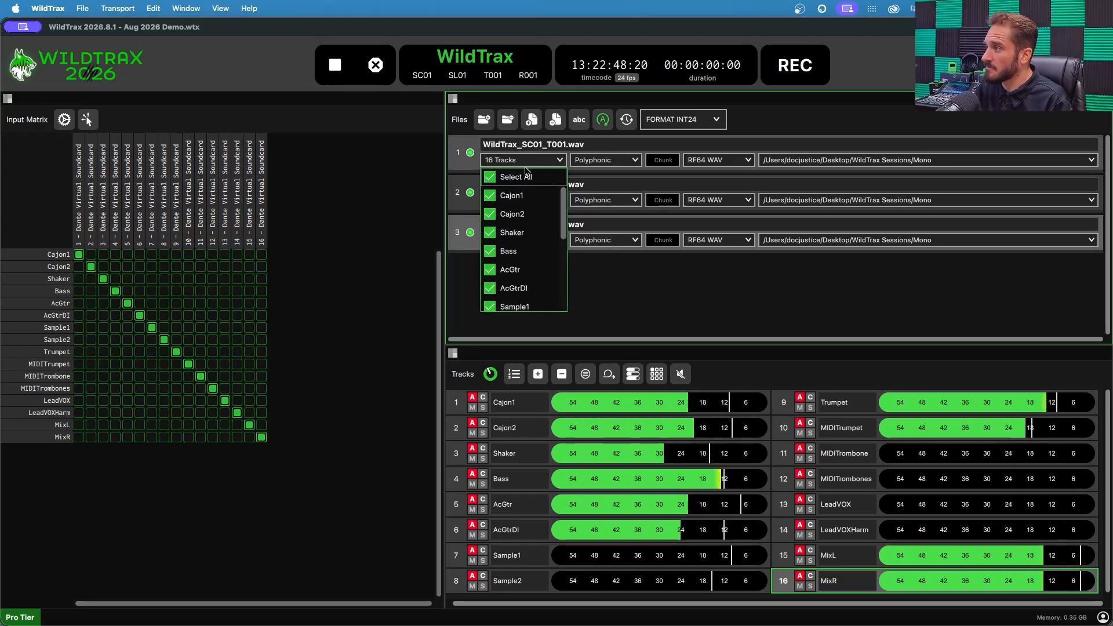
{"action": "left_click", "coordinate": [555, 161]}
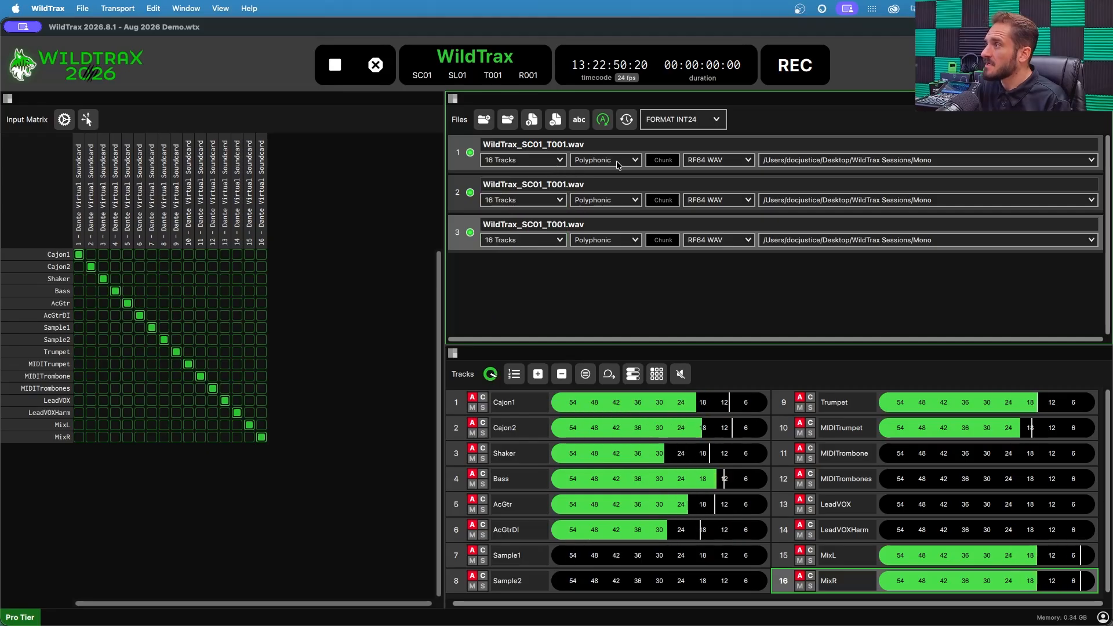
{"action": "left_click", "coordinate": [636, 161]}
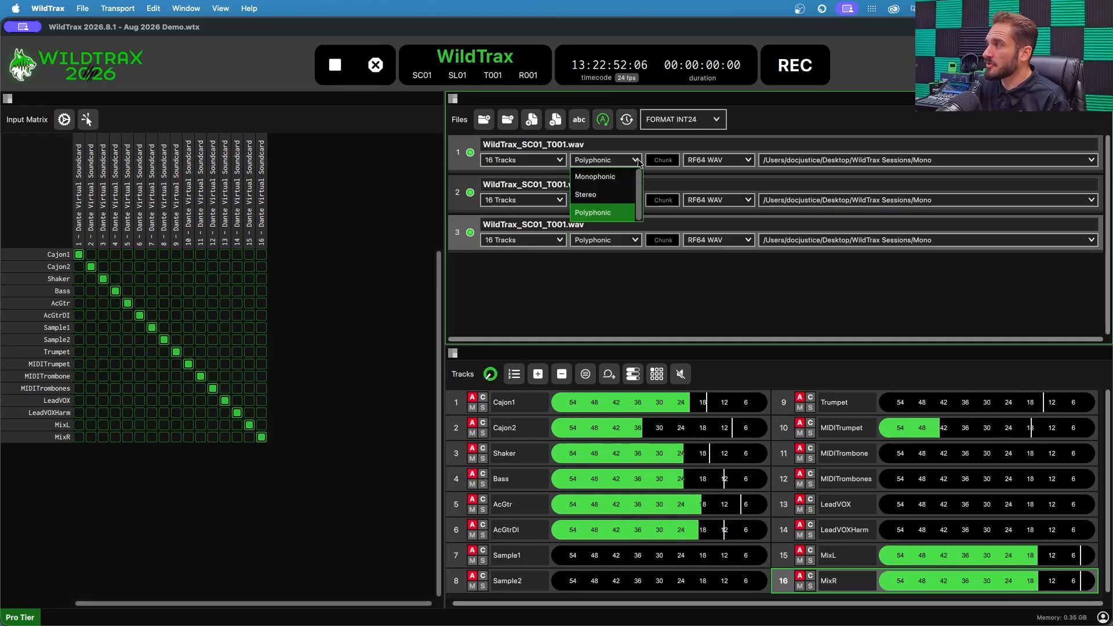
{"action": "left_click", "coordinate": [610, 214]}
{"action": "mouse_move", "coordinate": [670, 160]}
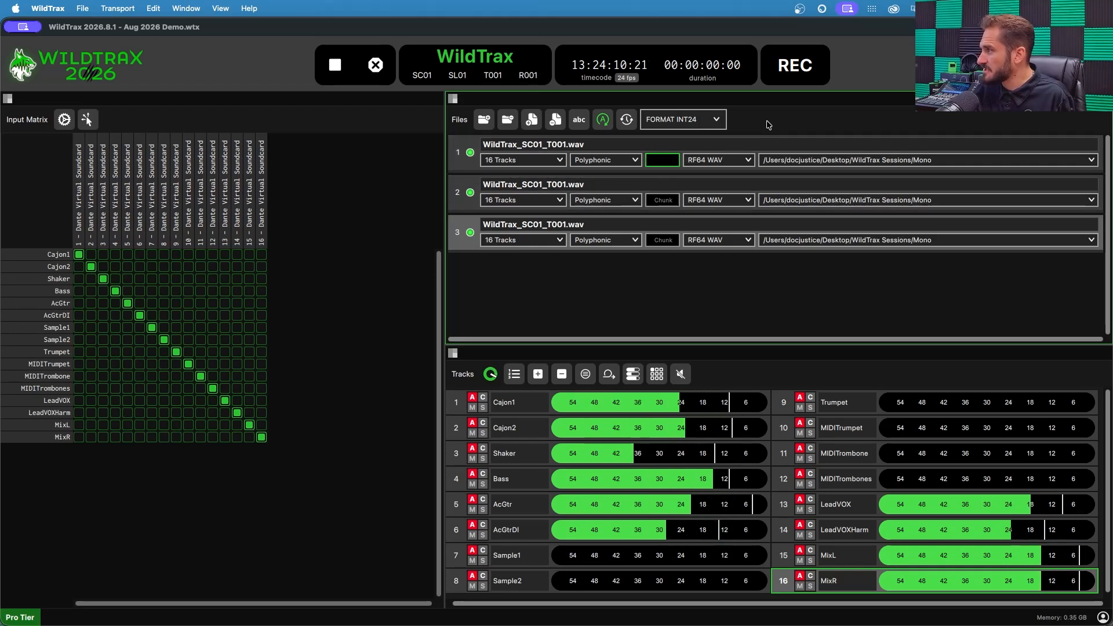
{"action": "left_click", "coordinate": [748, 161]}
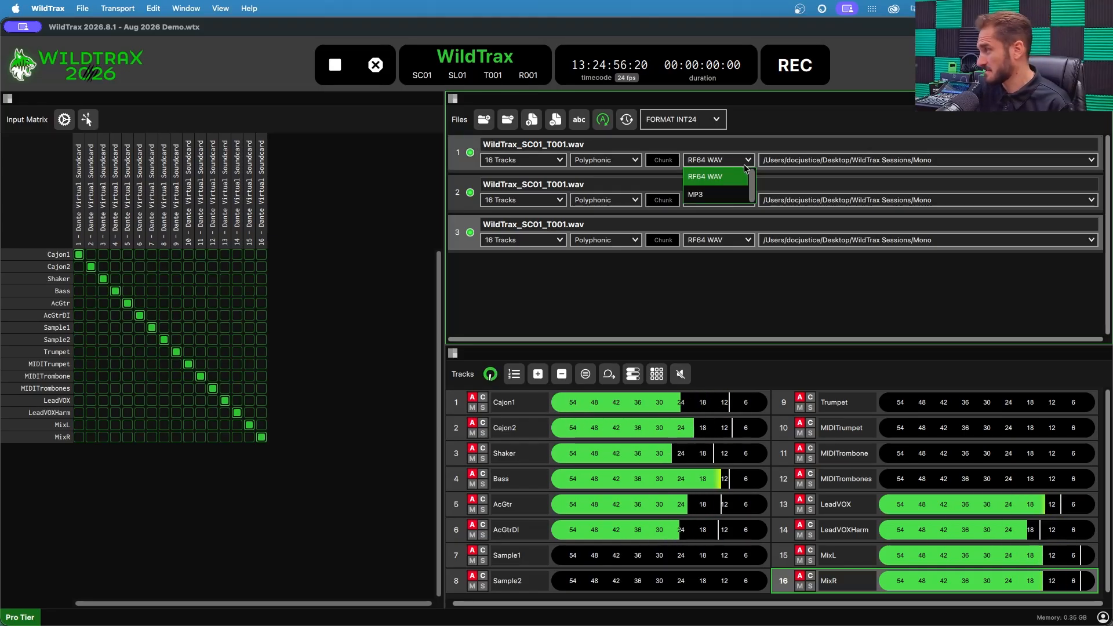
{"action": "left_click", "coordinate": [726, 177]}
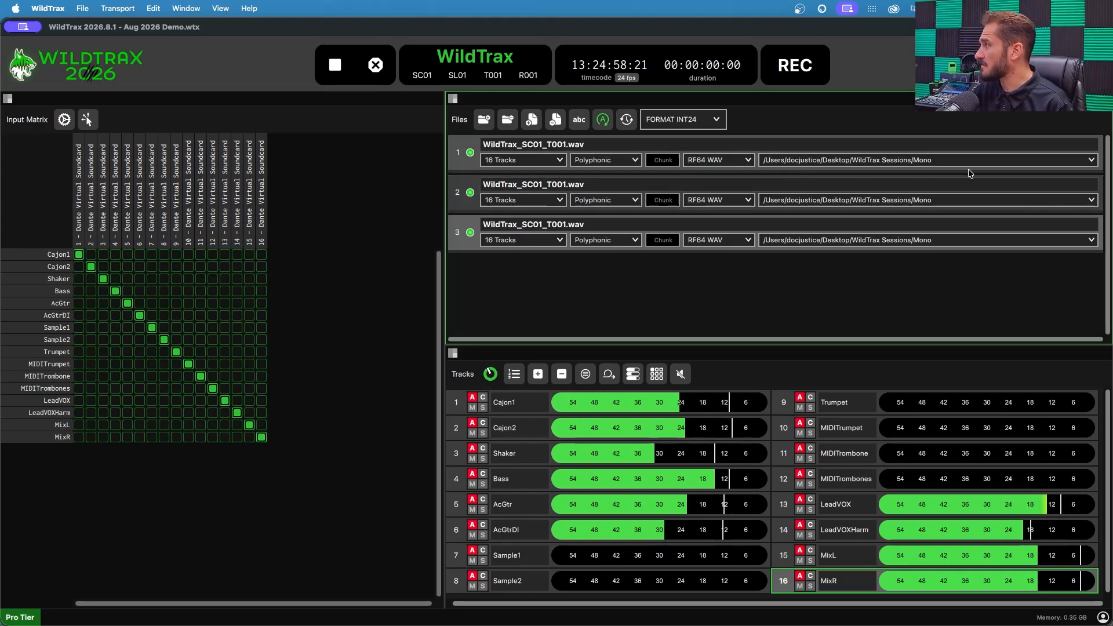
- Set the first file's export folder to WildTrax Sessions/Poly
{"action": "left_click", "coordinate": [1093, 161]}
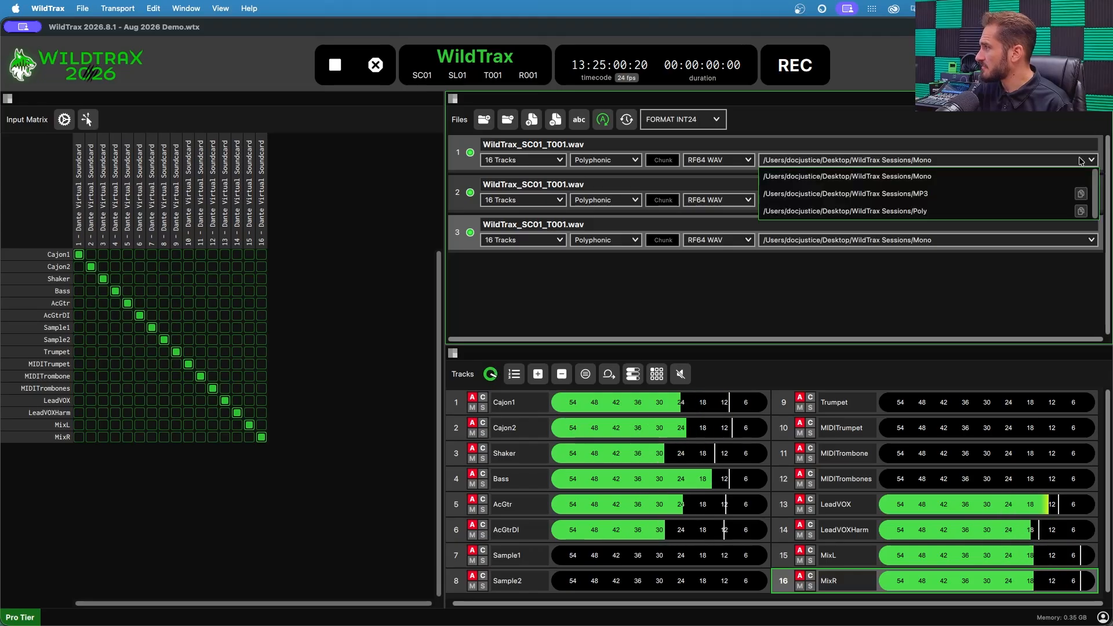
{"action": "left_click", "coordinate": [901, 211]}
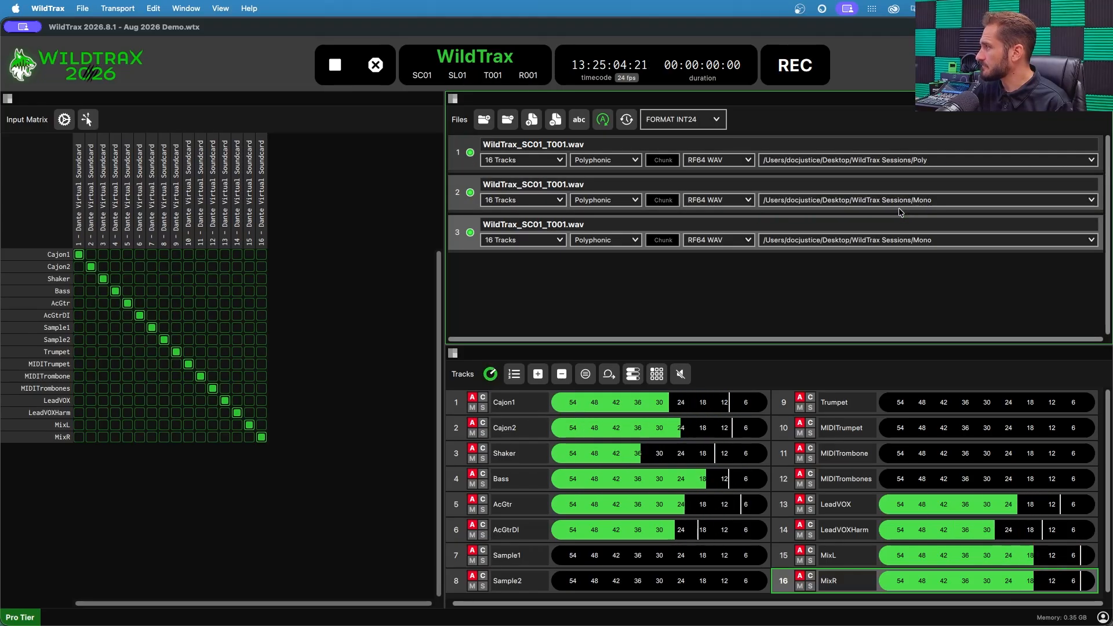
{"action": "left_click", "coordinate": [1095, 162]}
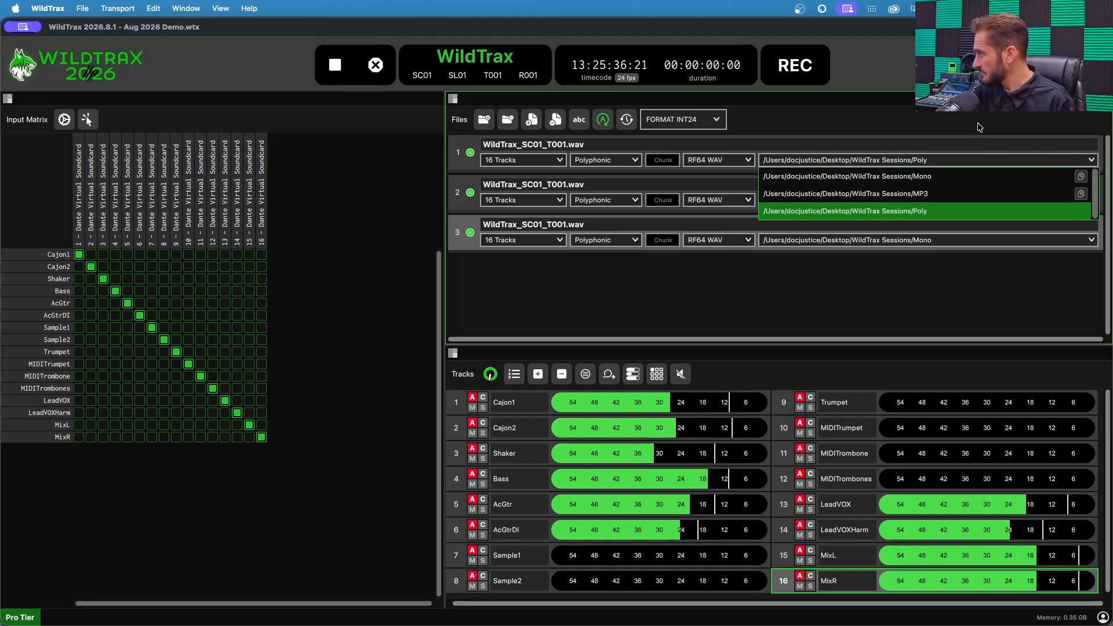
{"action": "left_click", "coordinate": [902, 213]}
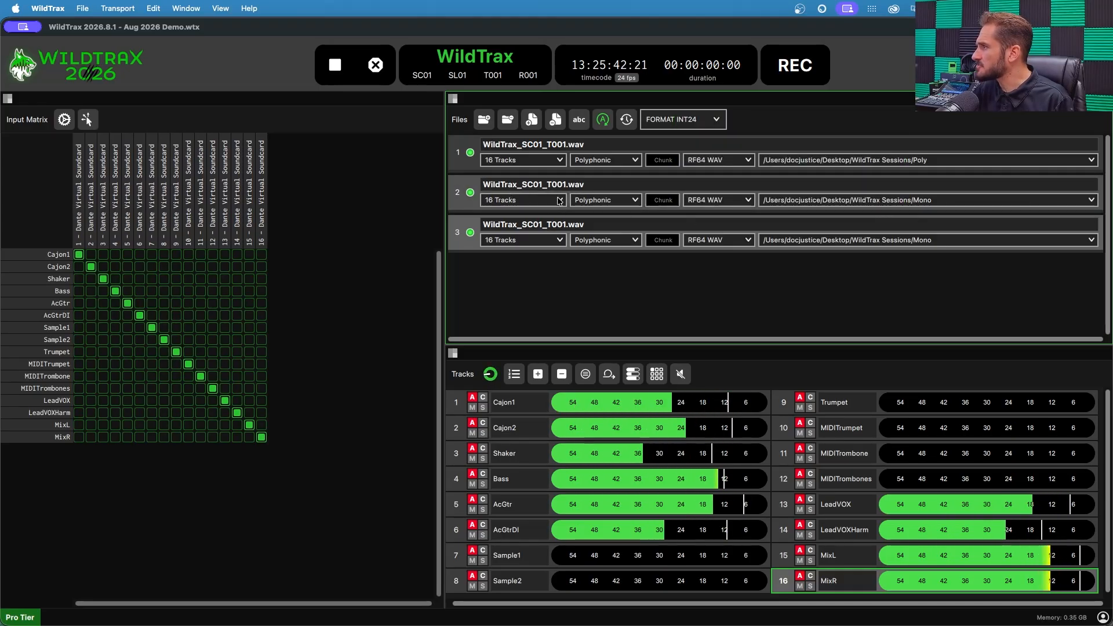
- Make the second file Monophonic and keep its export folder at WildTrax Sessions/Mono
{"action": "left_click", "coordinate": [636, 200]}
{"action": "left_click", "coordinate": [608, 215]}
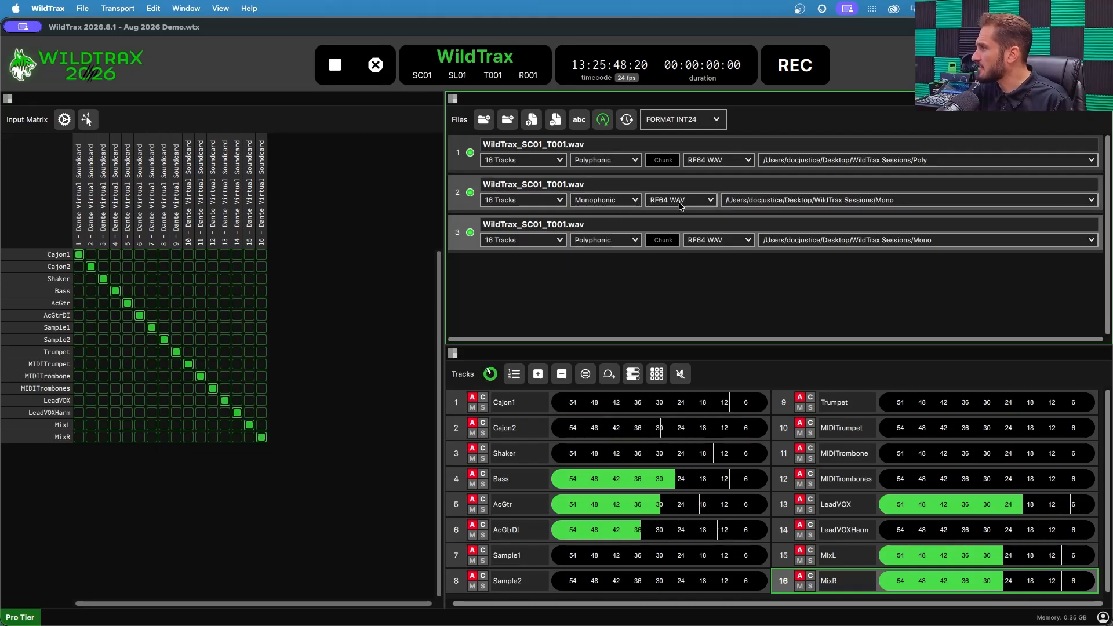
{"action": "left_click", "coordinate": [889, 206]}
{"action": "left_click", "coordinate": [878, 221]}
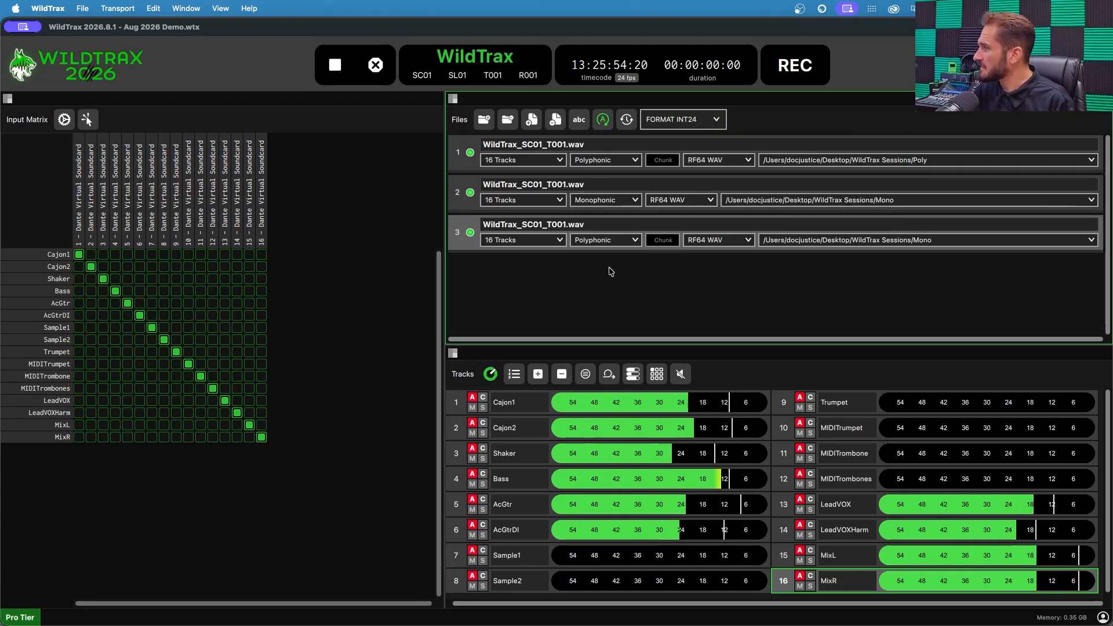
- Limit the third file's track selection to MixL and MixR
{"action": "left_click", "coordinate": [720, 240]}
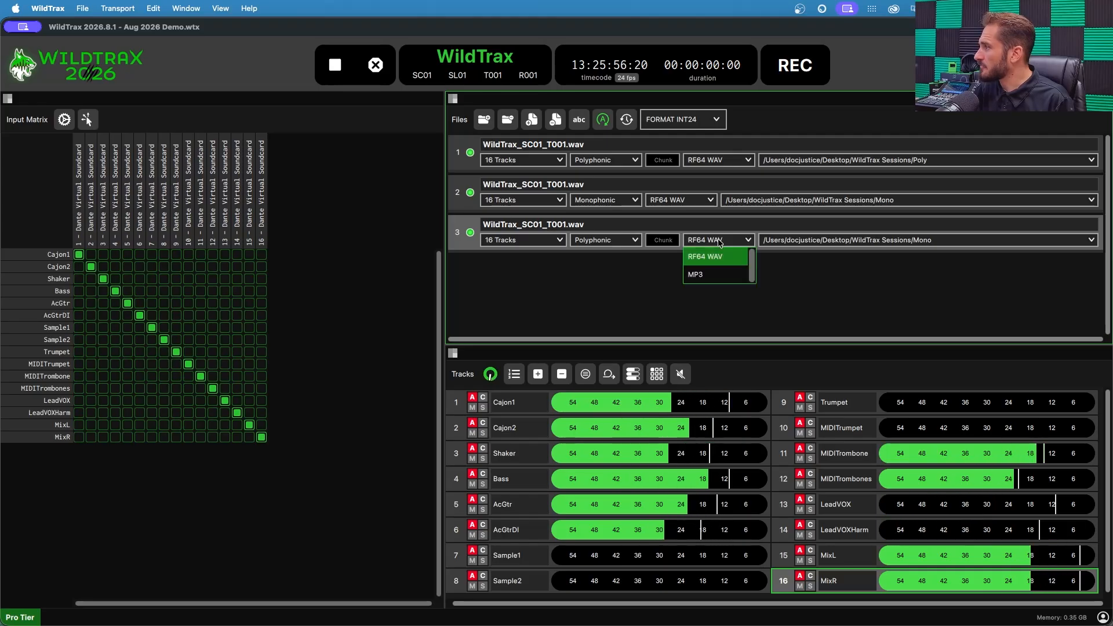
{"action": "left_click", "coordinate": [704, 274]}
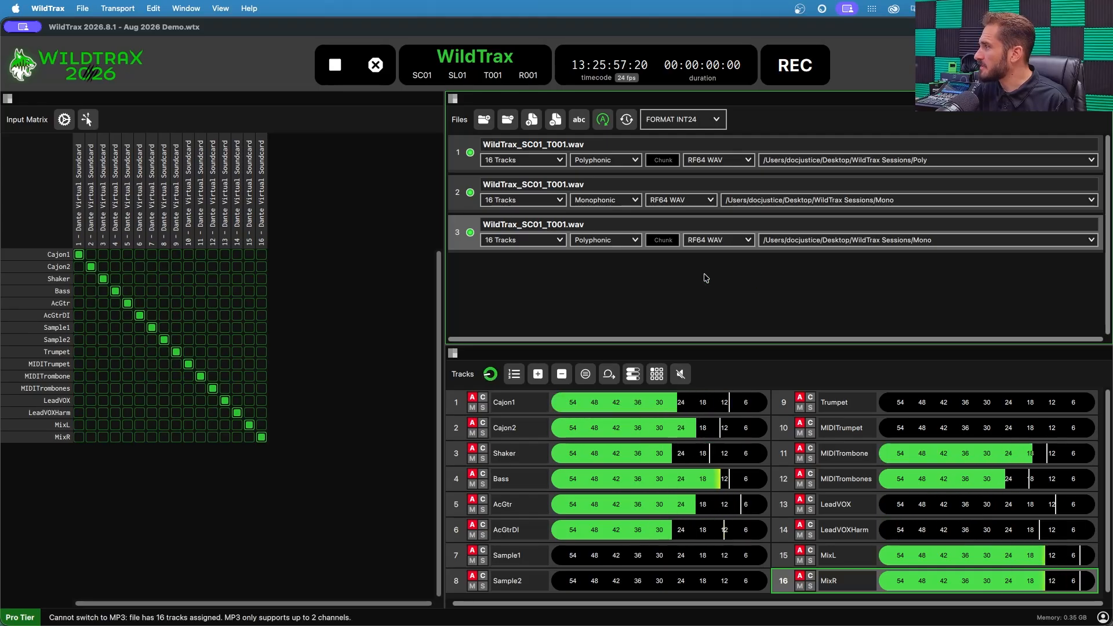
{"action": "left_click", "coordinate": [559, 240]}
{"action": "left_click", "coordinate": [516, 257]}
{"action": "scroll", "coordinate": [512, 348], "scroll_direction": "down", "scroll_amount": 5}
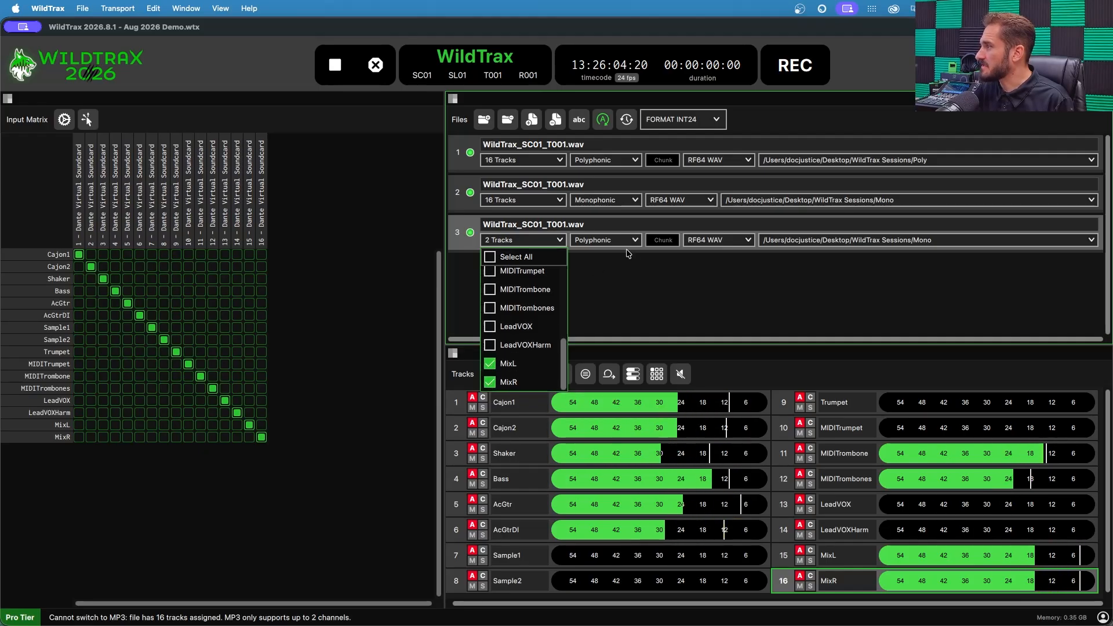
- Set the third file's type to MP3 and its export folder to WildTrax Sessions/MP3
{"action": "left_click", "coordinate": [735, 242]}
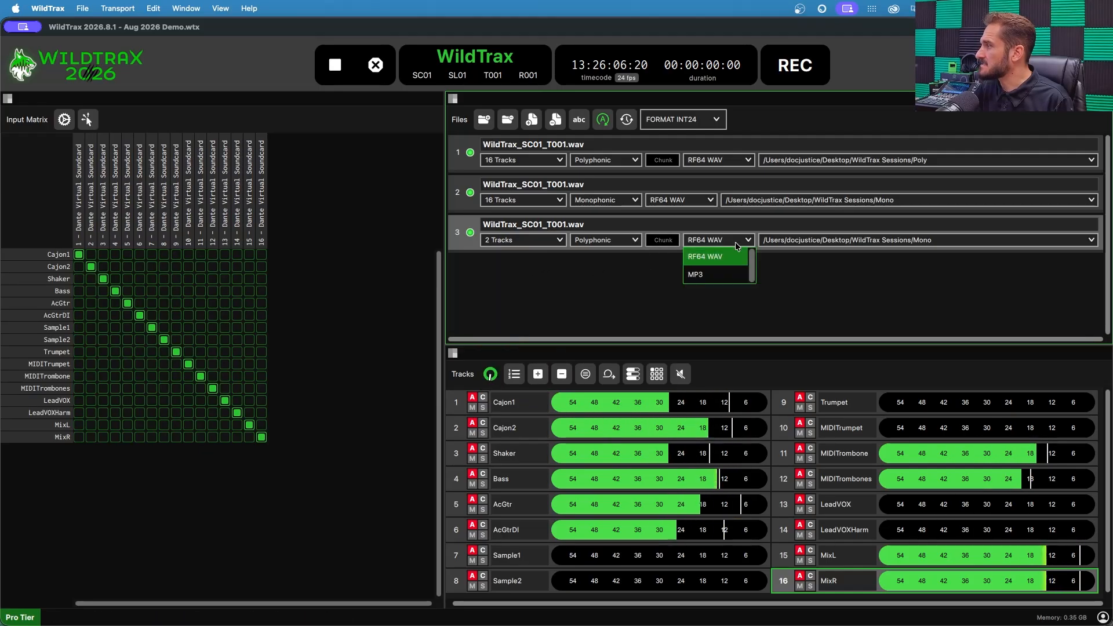
{"action": "left_click", "coordinate": [720, 274]}
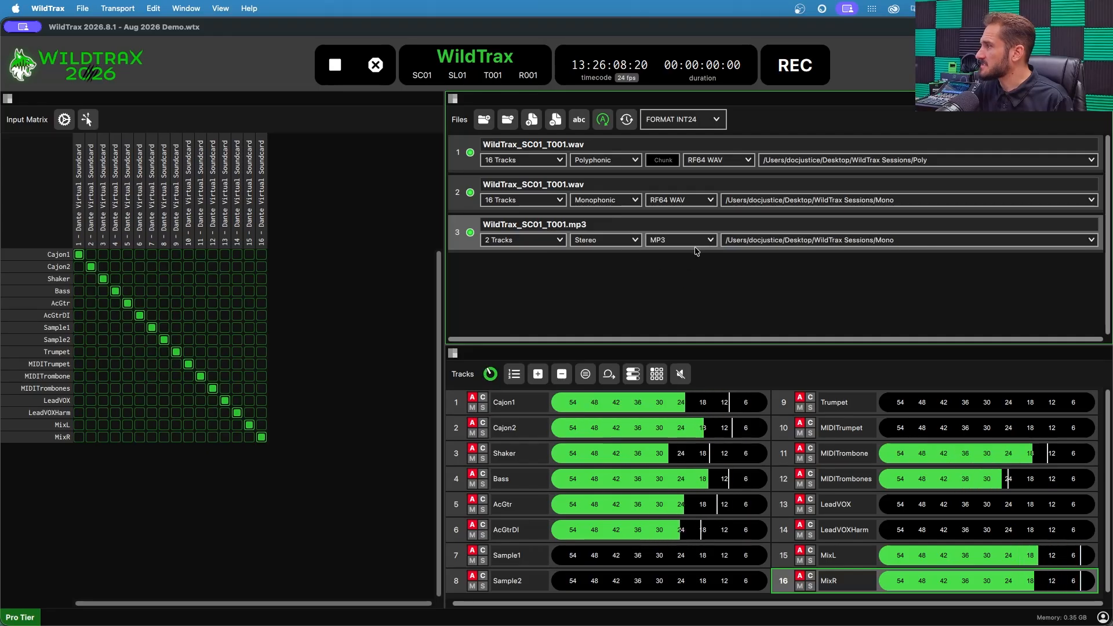
{"action": "left_click", "coordinate": [908, 240]}
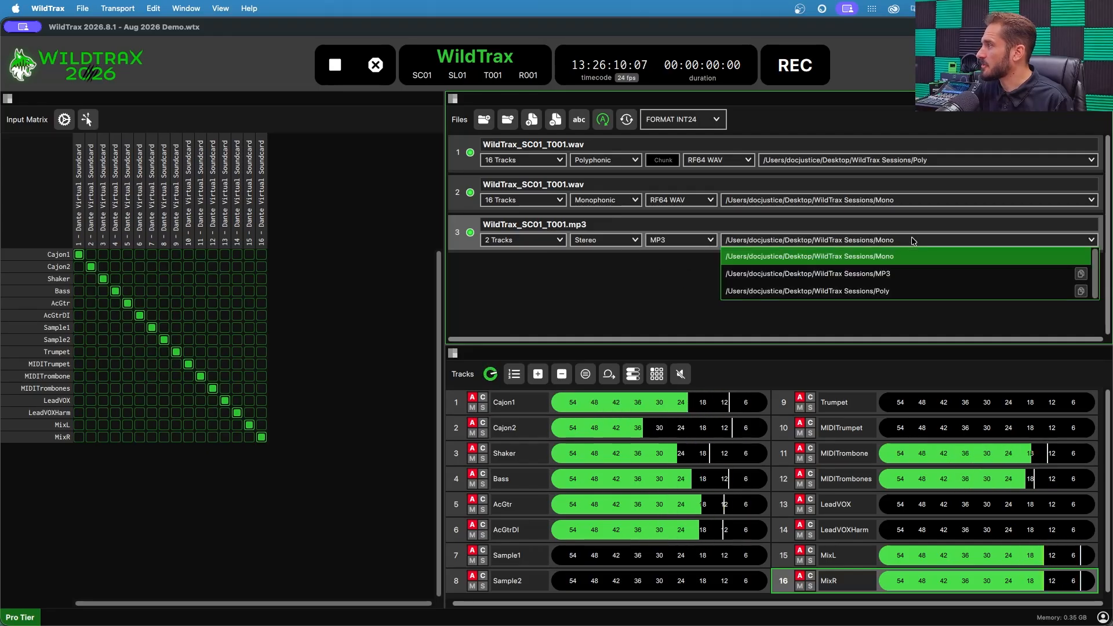
{"action": "left_click", "coordinate": [893, 277]}
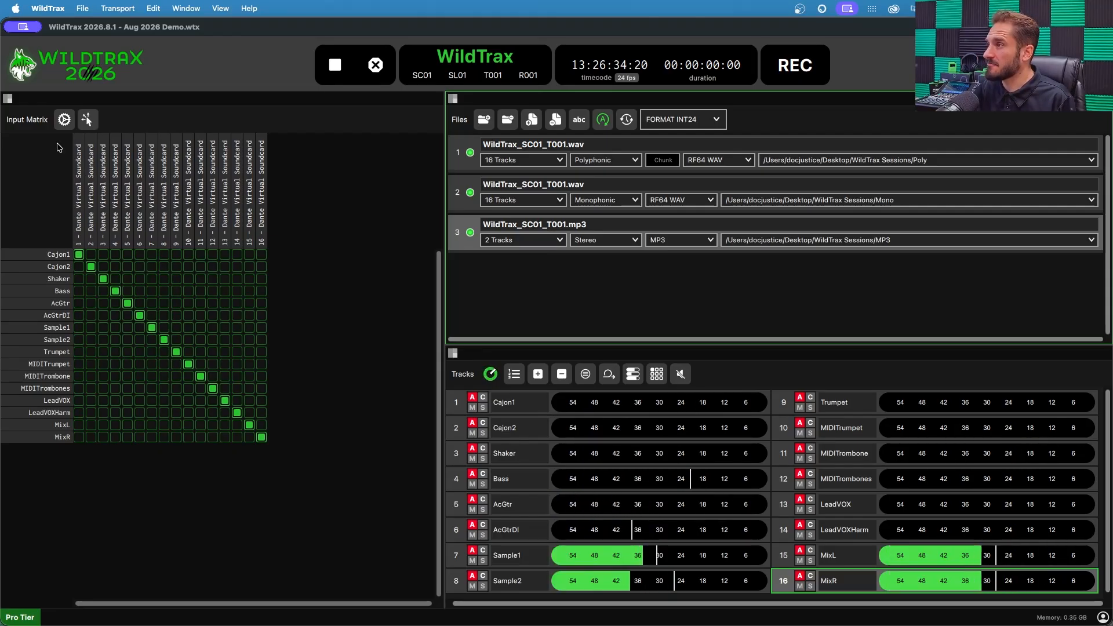
- Replace the Input Matrix view with Metadata and set the current project name to Demo 2026
{"action": "left_click", "coordinate": [8, 99]}
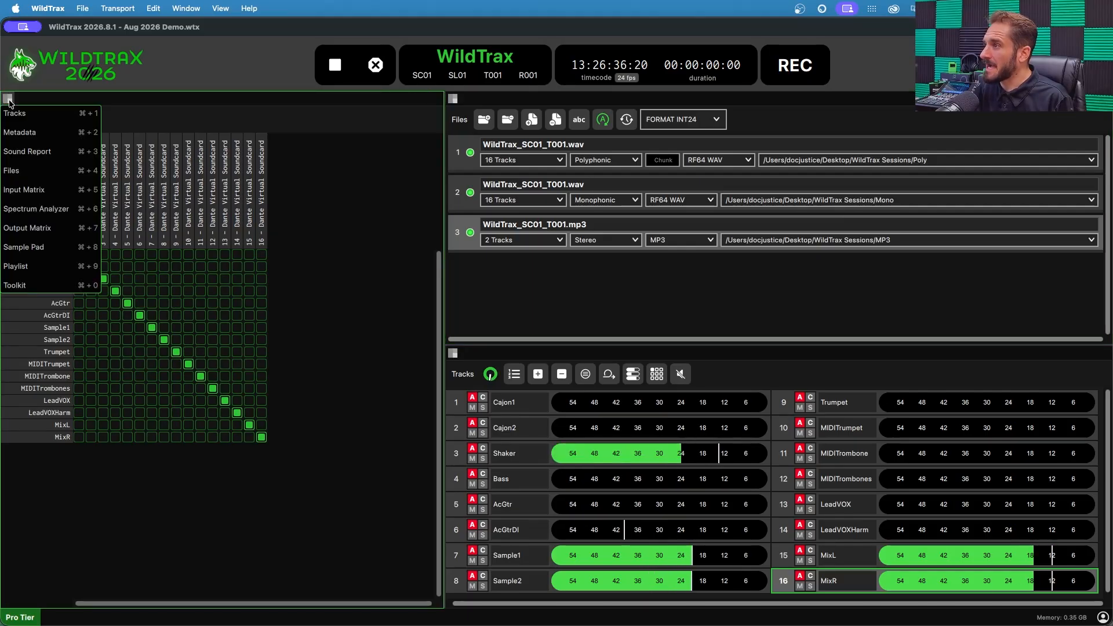
{"action": "left_click", "coordinate": [29, 135]}
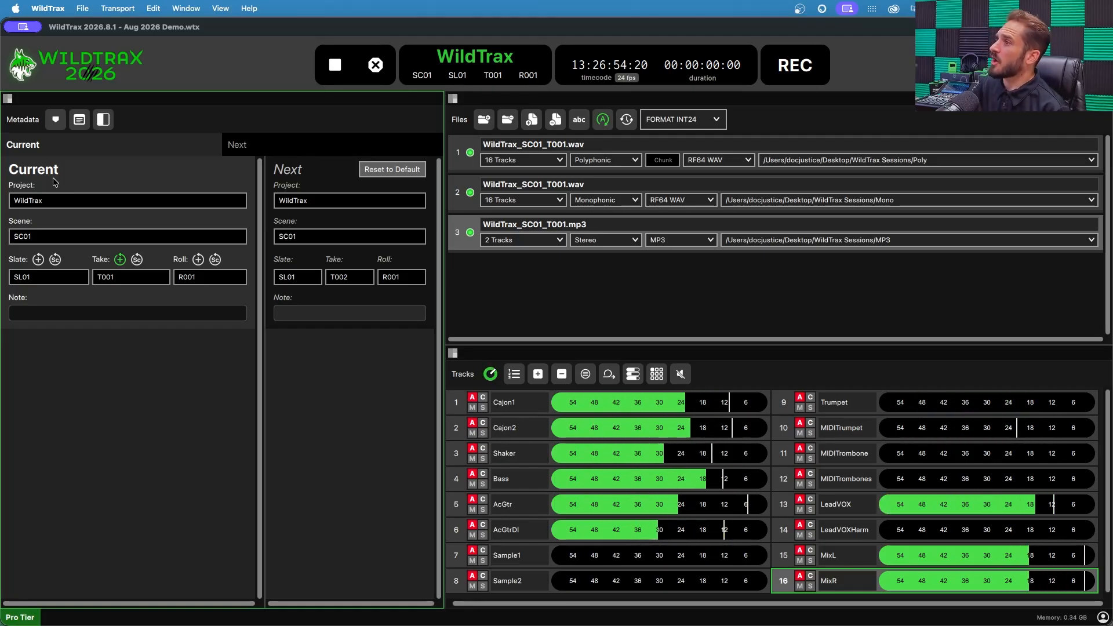
{"action": "left_click", "coordinate": [53, 201]}
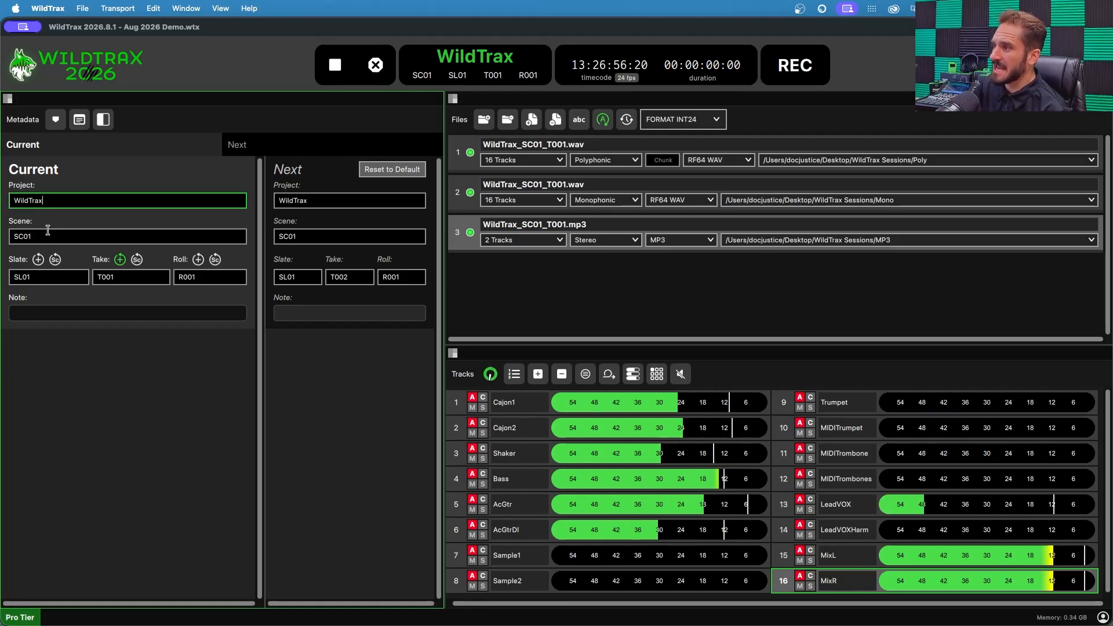
{"action": "left_click", "coordinate": [47, 235]}
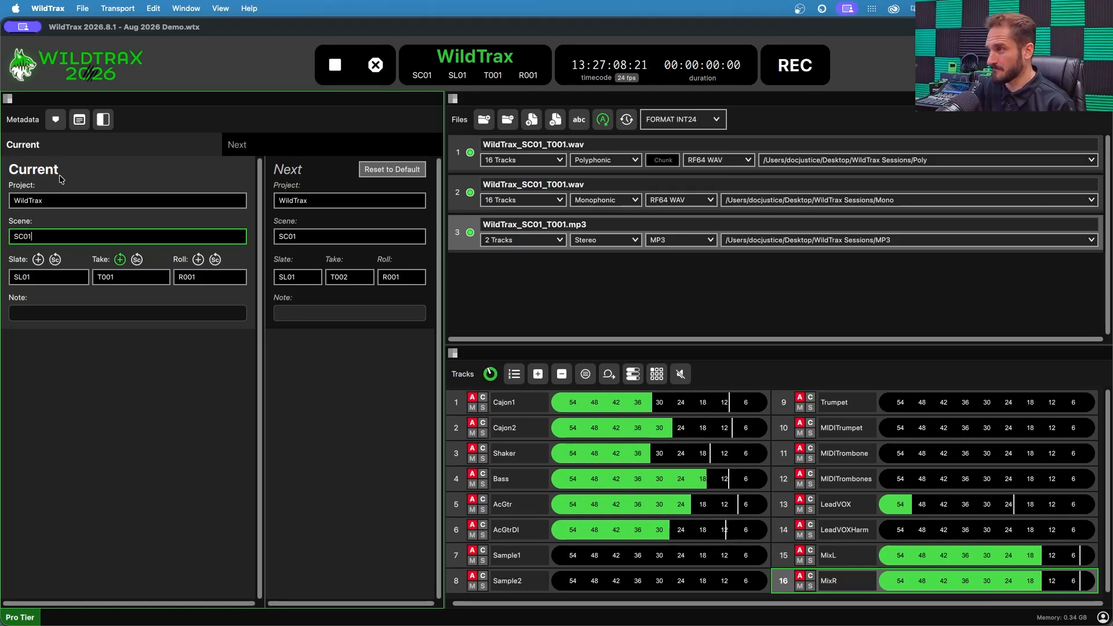
{"action": "double_click", "coordinate": [63, 201]}
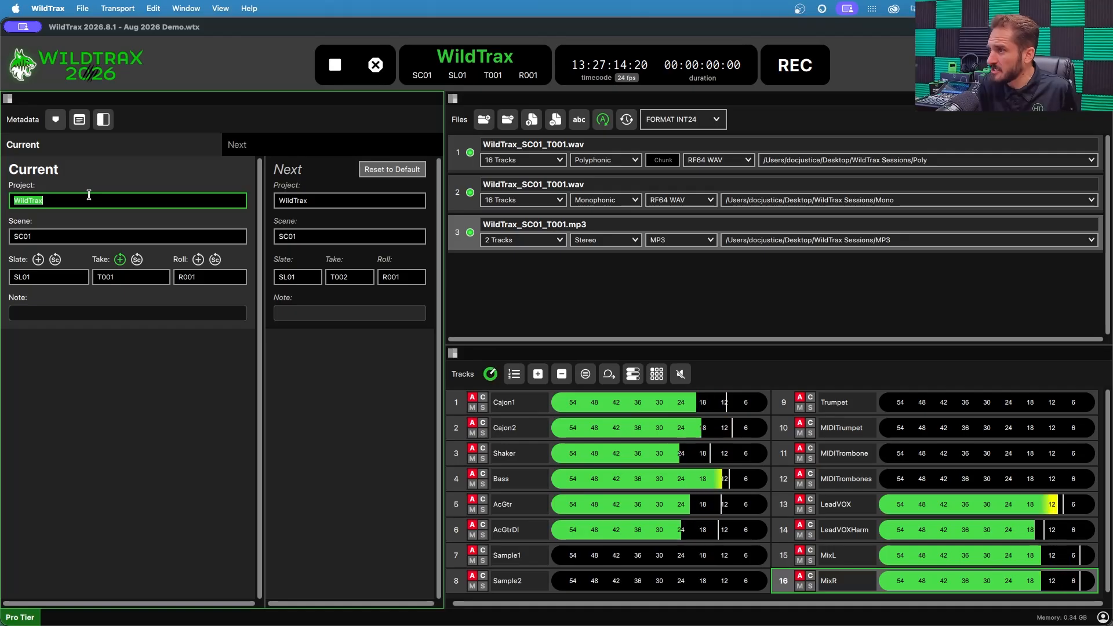
{"action": "type", "text": "De"}
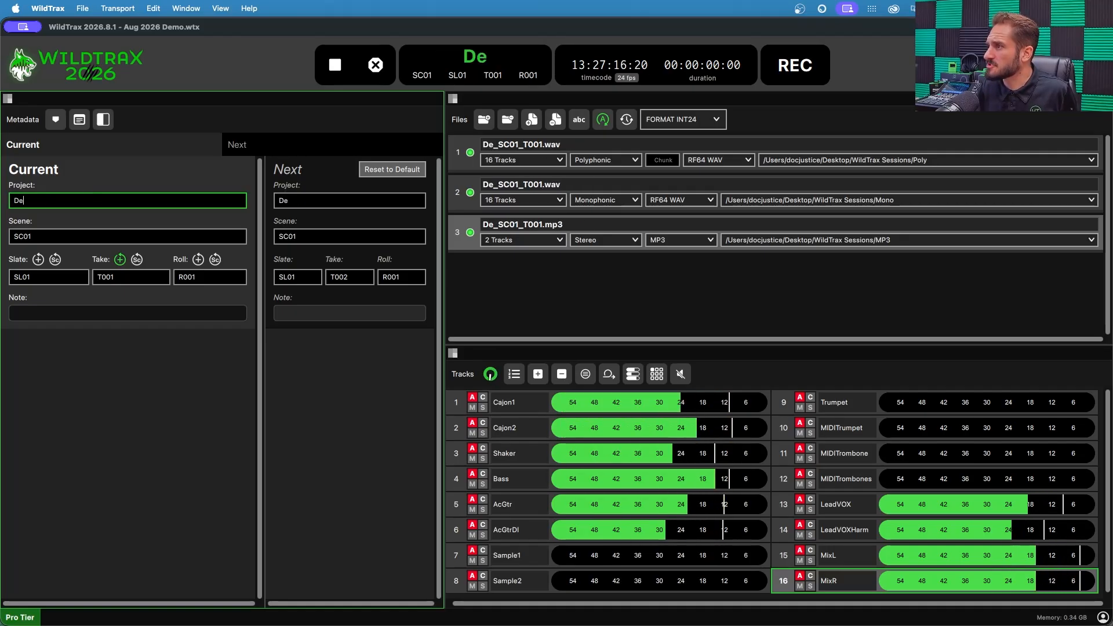
{"action": "type", "text": "mo"}
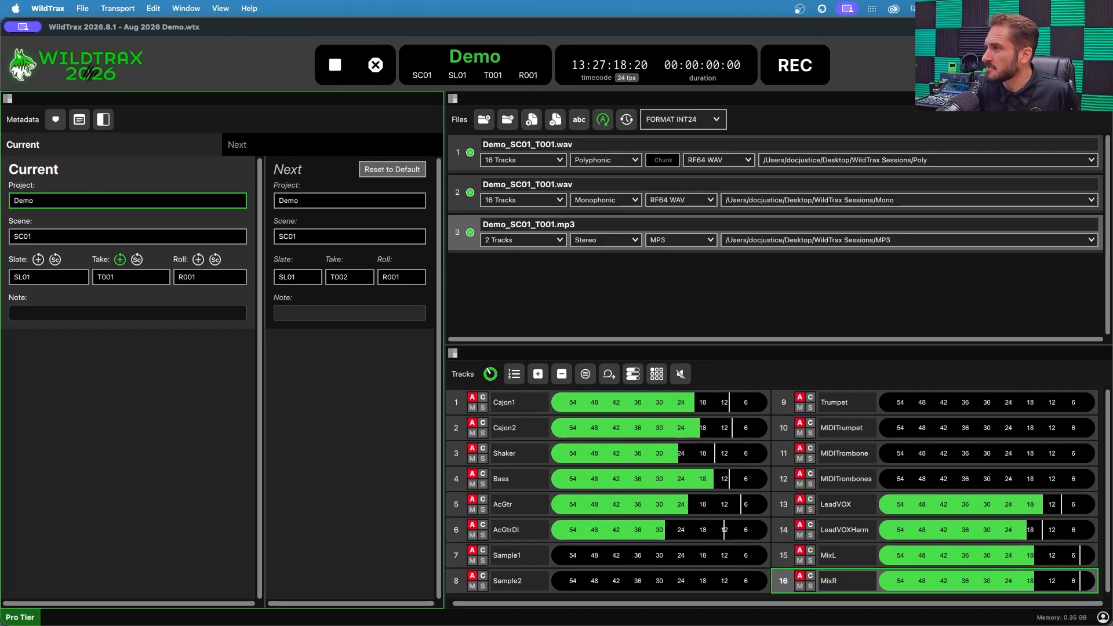
{"action": "type", "text": " 2026"}
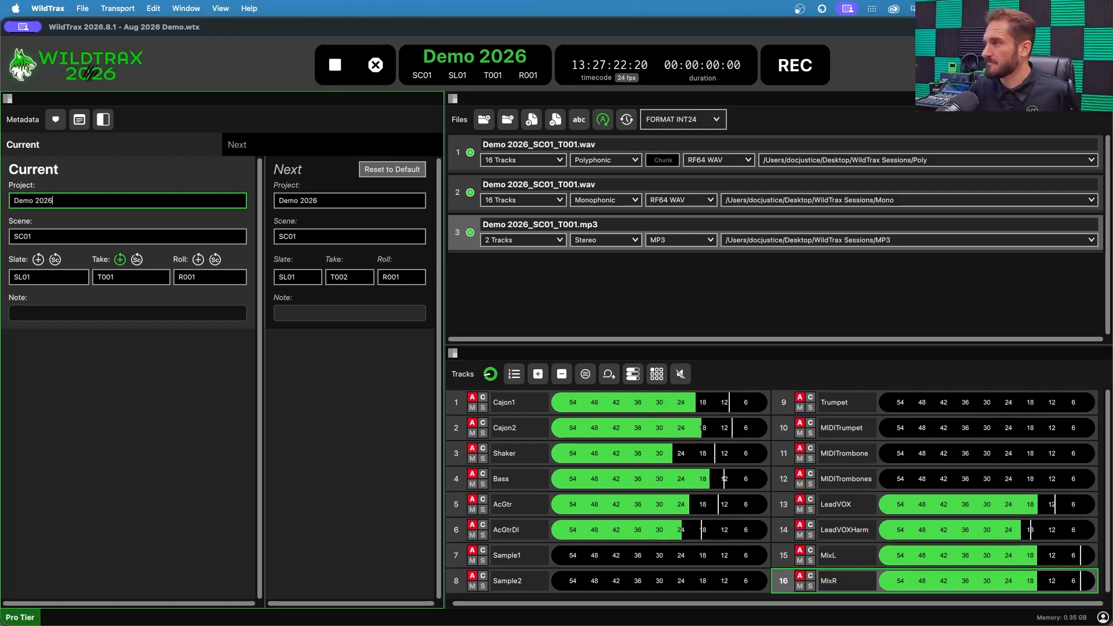
- Turn on the take's auto-reset with scene changes and add a timecode marker reading "Airplane Overhead" to the current note
{"action": "left_click", "coordinate": [54, 237]}
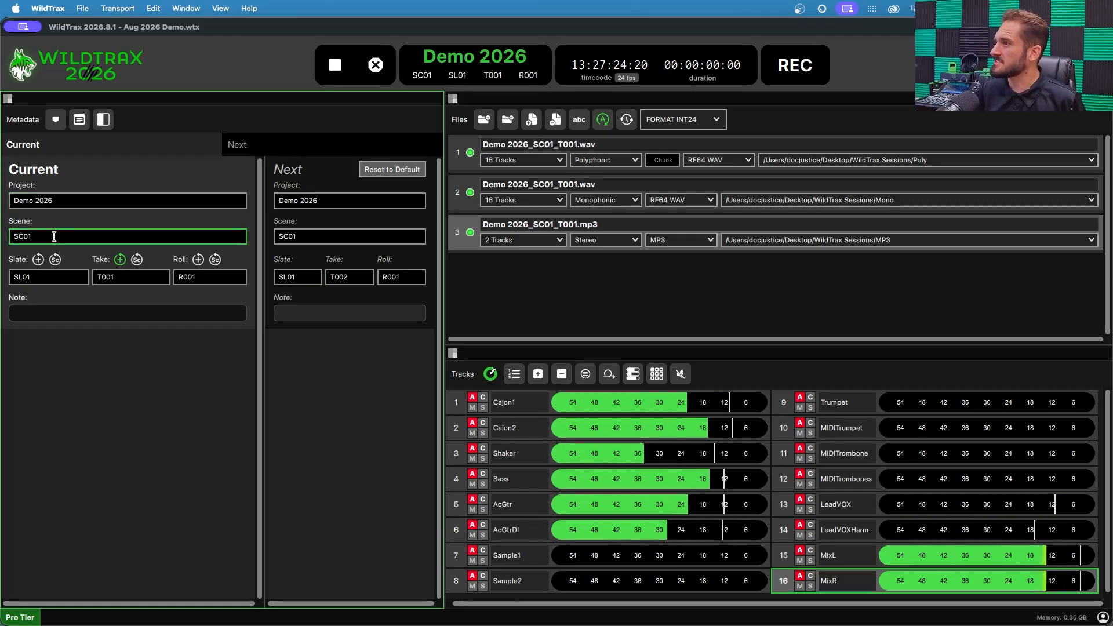
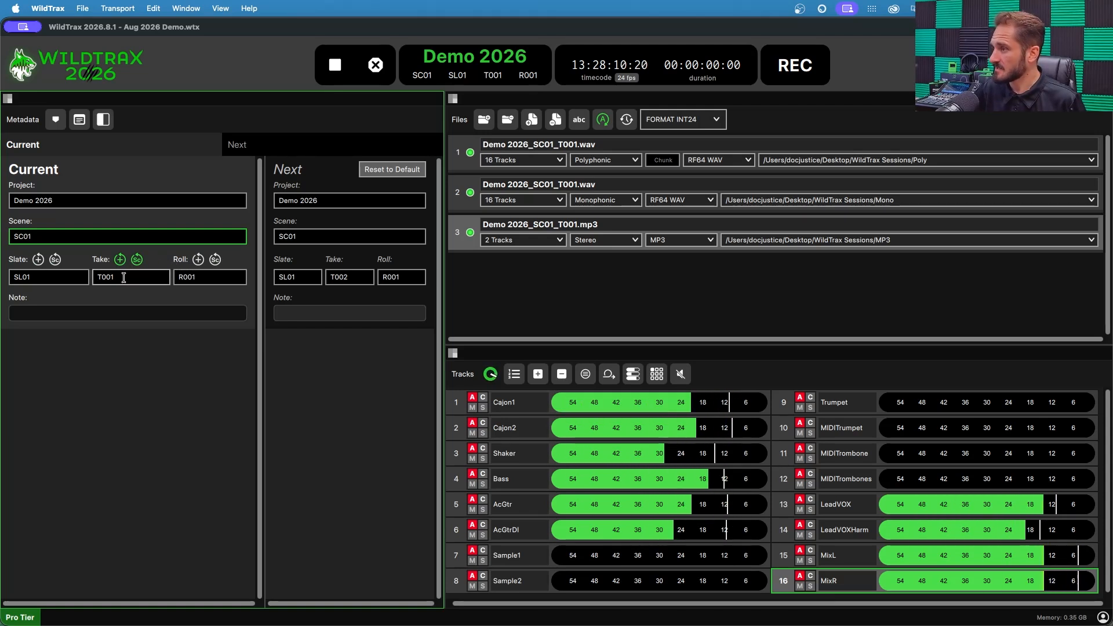
{"action": "left_click", "coordinate": [78, 313]}
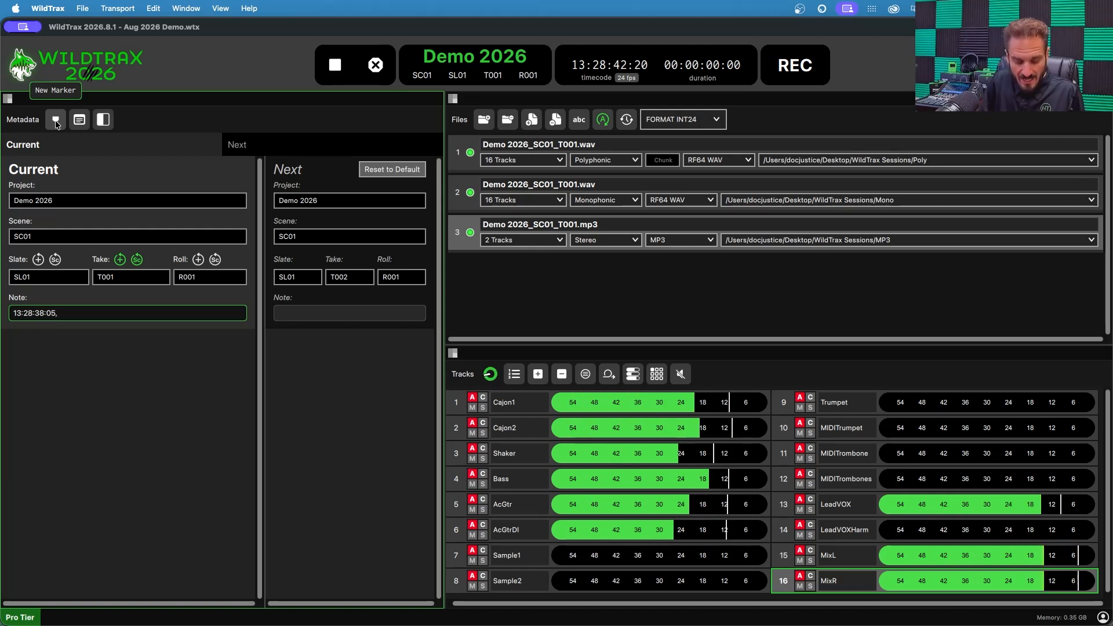
{"action": "type", "text": "lane Overhead"}
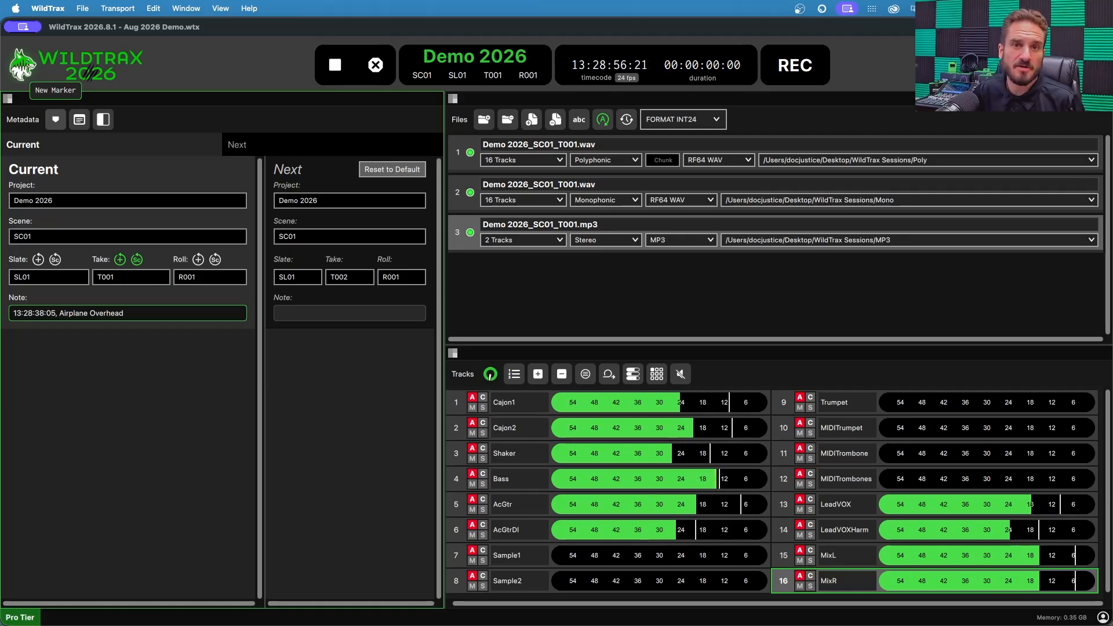
- Add a second timecode marker reading "Cough" to the current note, followed by another marker without text
{"action": "left_click", "coordinate": [55, 121]}
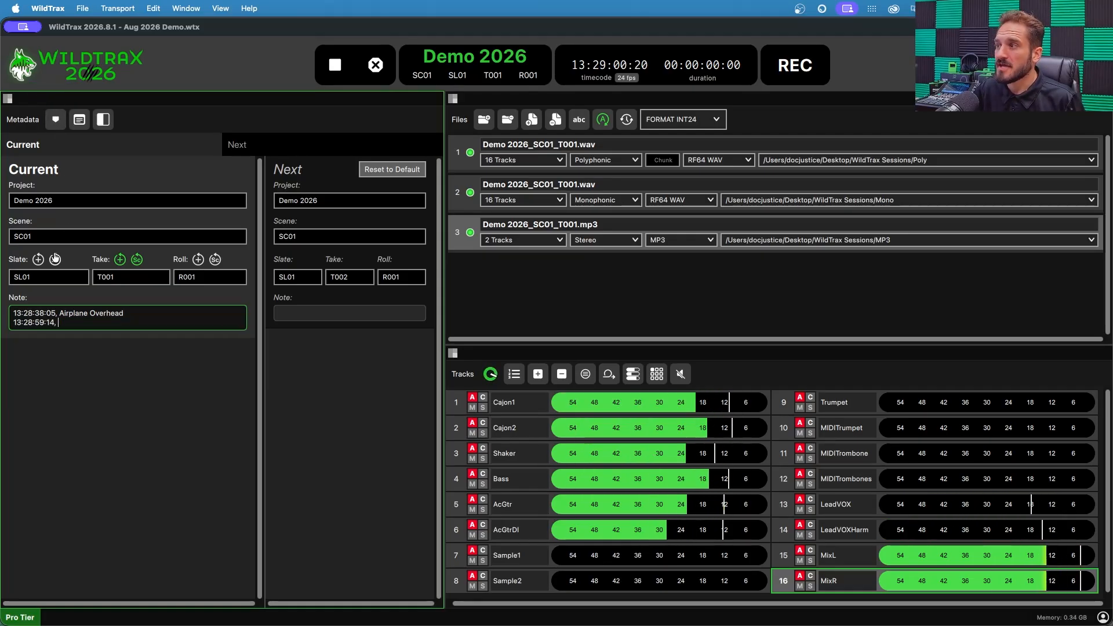
{"action": "type", "text": "Cough"}
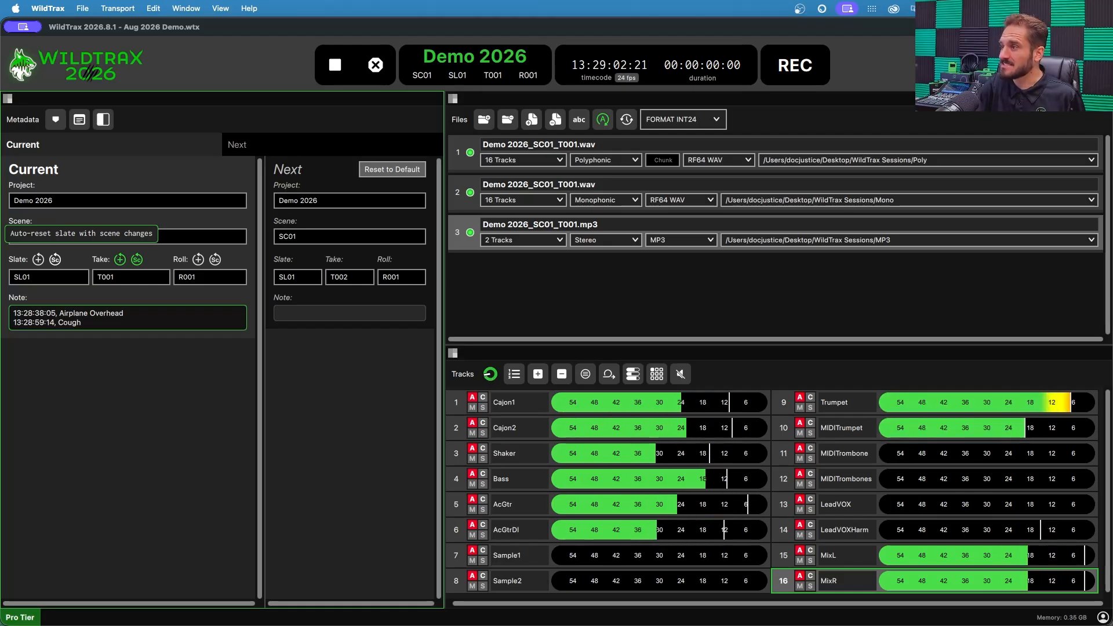
{"action": "left_click", "coordinate": [55, 119]}
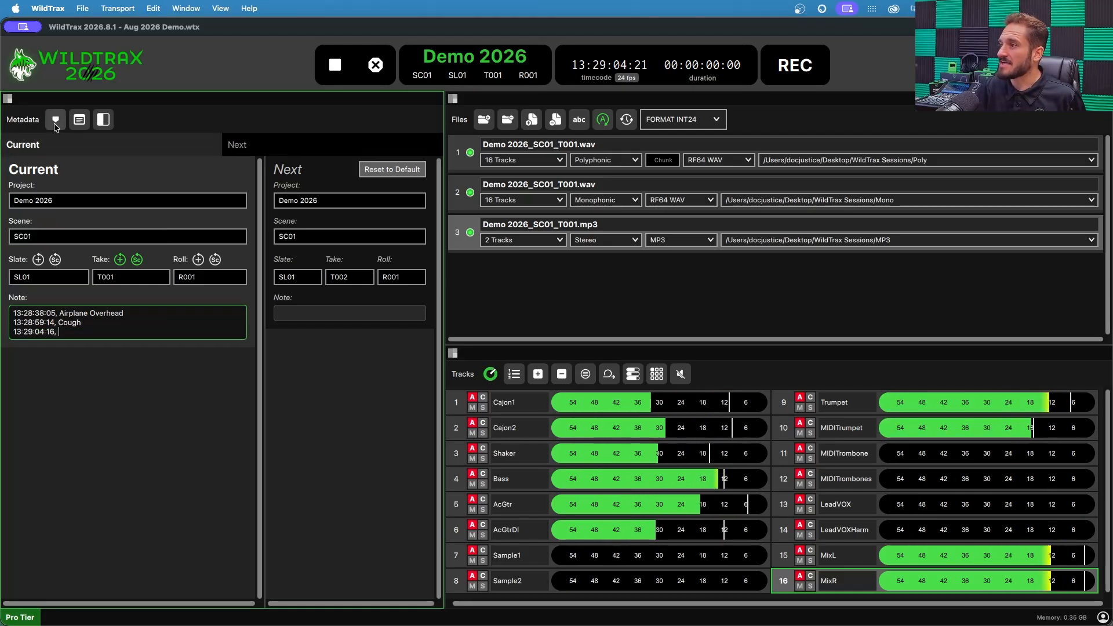
- Label the third note marker "Mic Rustle" and view the note bank manager without adding any notes
{"action": "type", "text": "Mic R"}
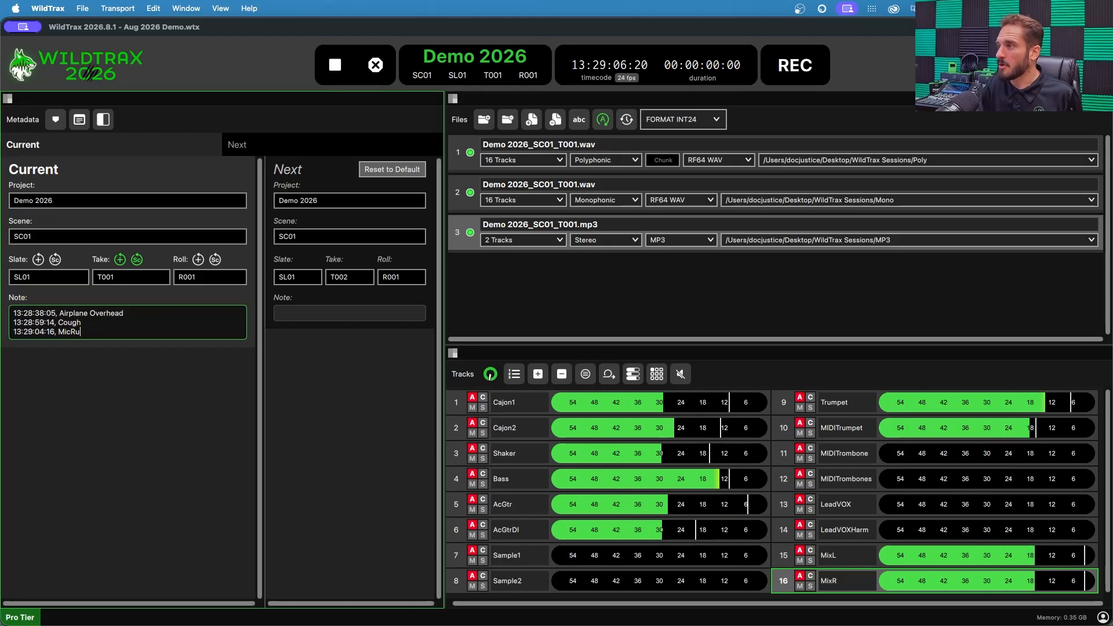
{"action": "type", "text": "ustle"}
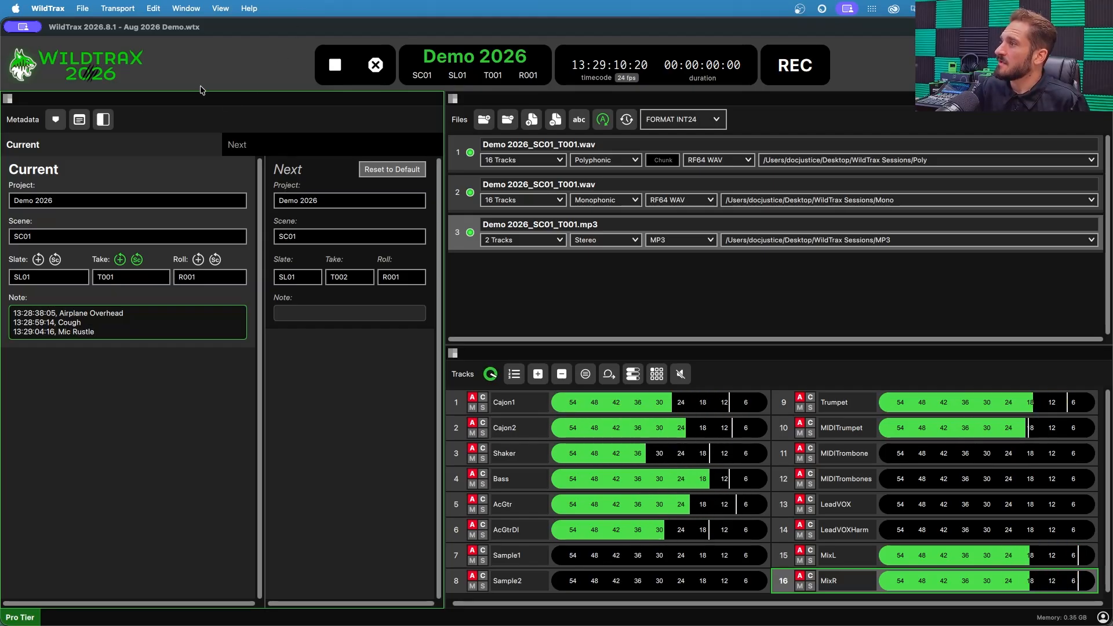
{"action": "left_click", "coordinate": [80, 120]}
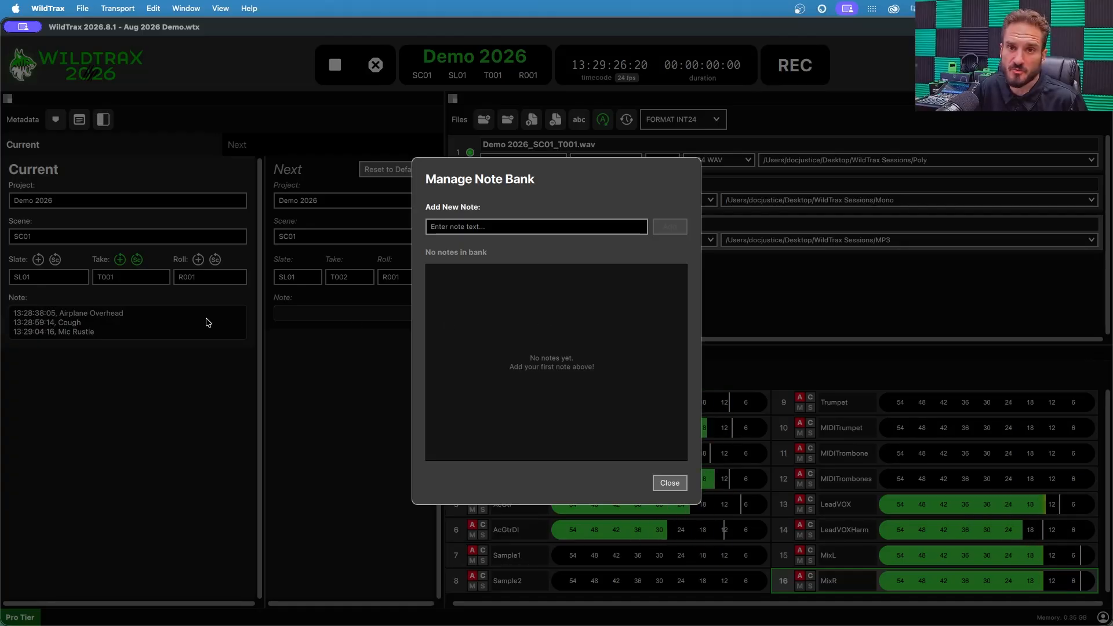
{"action": "left_click", "coordinate": [670, 483]}
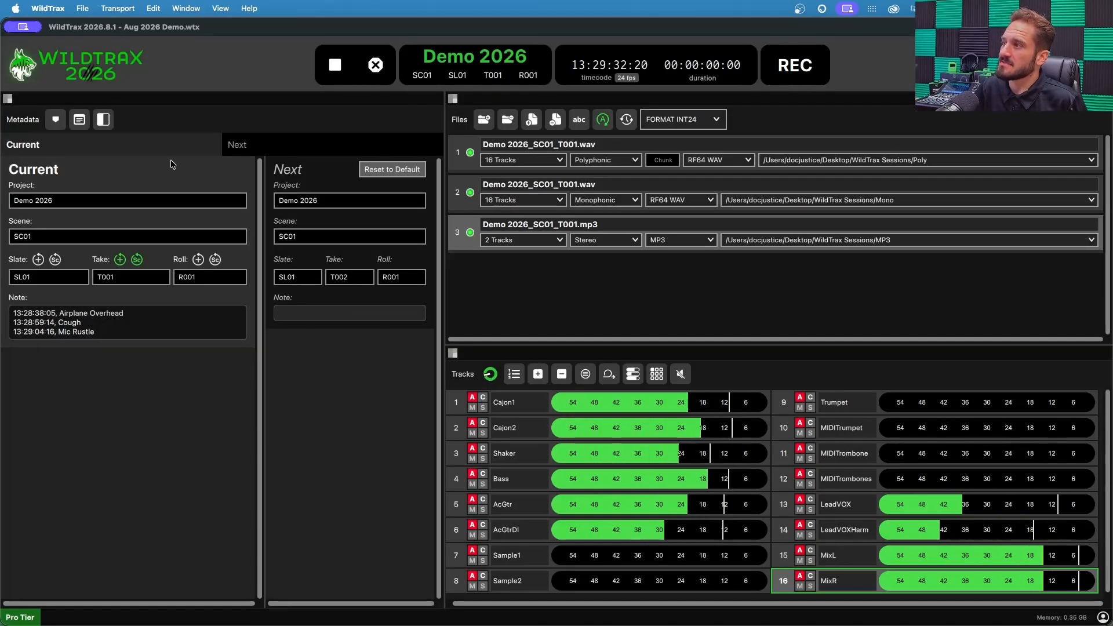
- Toggle the side-by-side layout of the Current and Next metadata off and back on
{"action": "left_click", "coordinate": [105, 122]}
{"action": "left_click", "coordinate": [105, 123]}
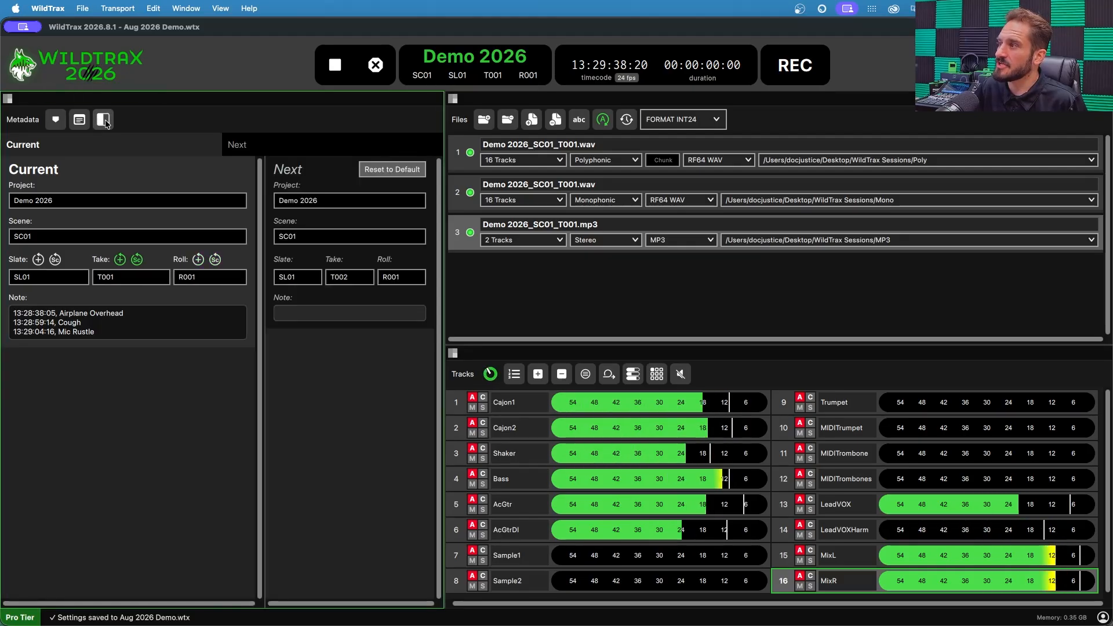
{"action": "left_click", "coordinate": [105, 122]}
{"action": "left_click", "coordinate": [105, 123]}
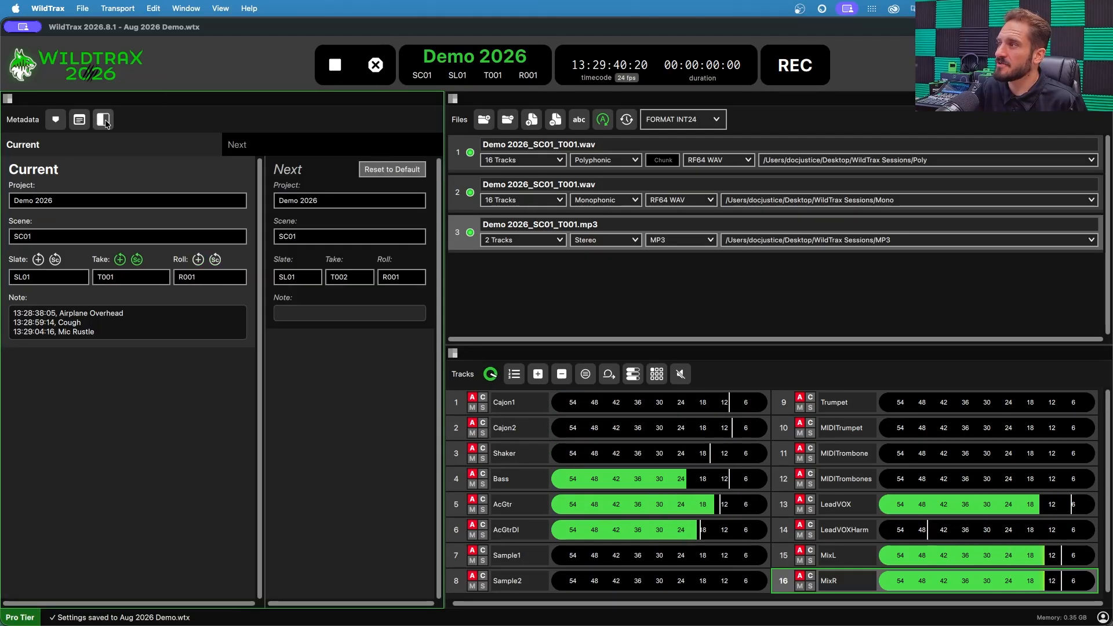
- Collapse and restore the Next metadata pane, and resize the split so the Current and Next fields both fit
{"action": "left_click_drag", "start_coordinate": [264, 287], "coordinate": [454, 286]}
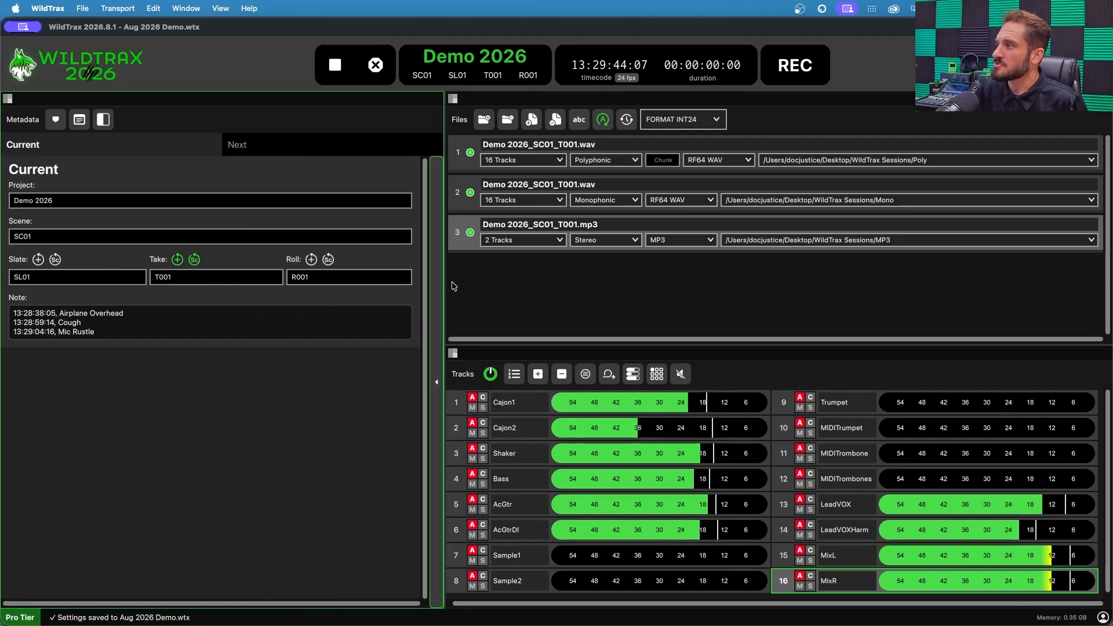
{"action": "left_click", "coordinate": [437, 382]}
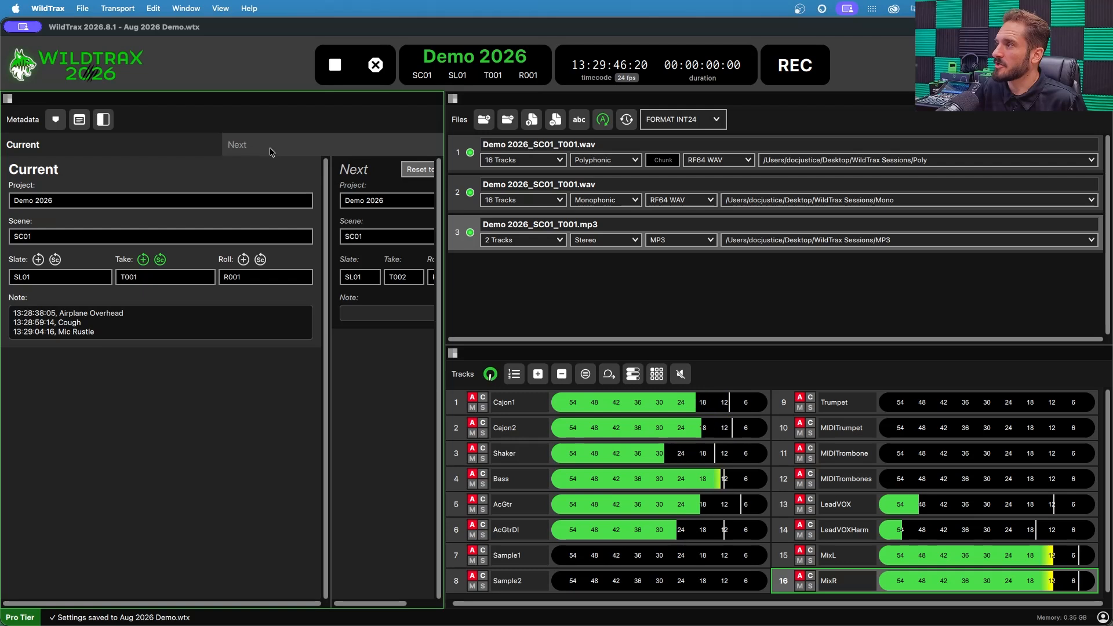
{"action": "left_click", "coordinate": [230, 149]}
{"action": "left_click", "coordinate": [169, 144]}
{"action": "left_click", "coordinate": [236, 145]}
{"action": "left_click", "coordinate": [167, 141]}
{"action": "left_click", "coordinate": [437, 384]}
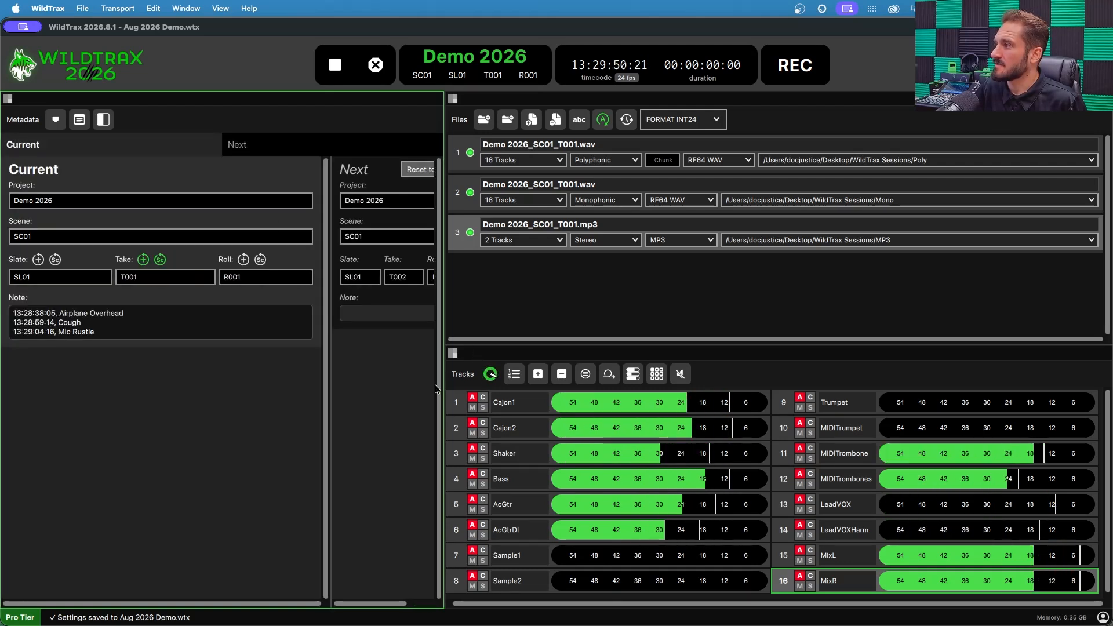
{"action": "left_click_drag", "start_coordinate": [326, 375], "coordinate": [253, 374]}
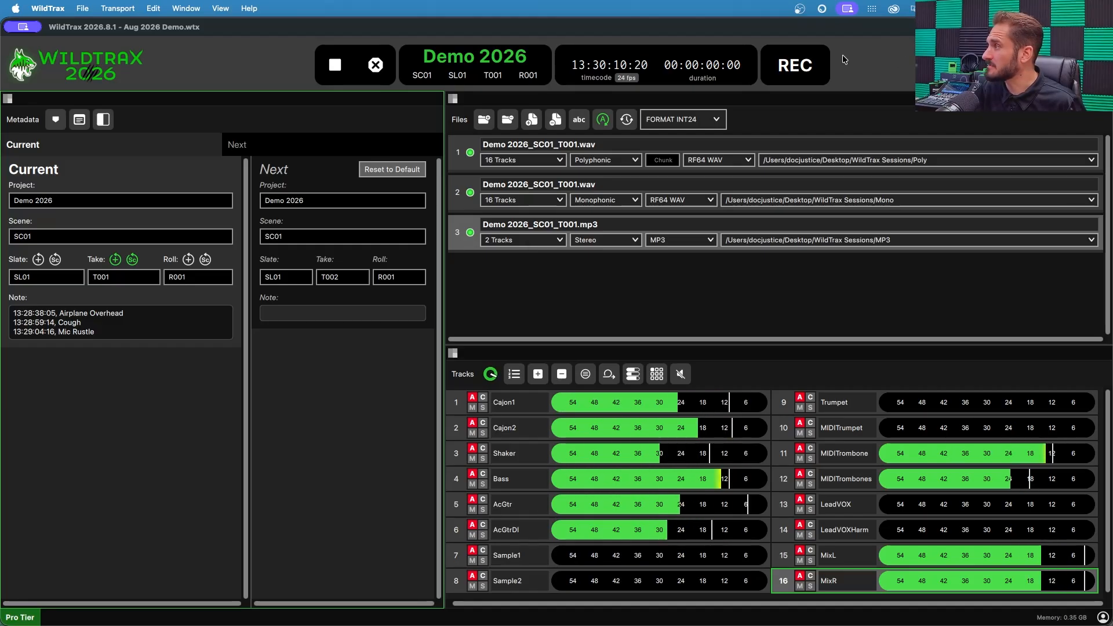
- Start recording take T001 and switch the track monitoring audio on and back off
{"action": "left_click", "coordinate": [809, 65]}
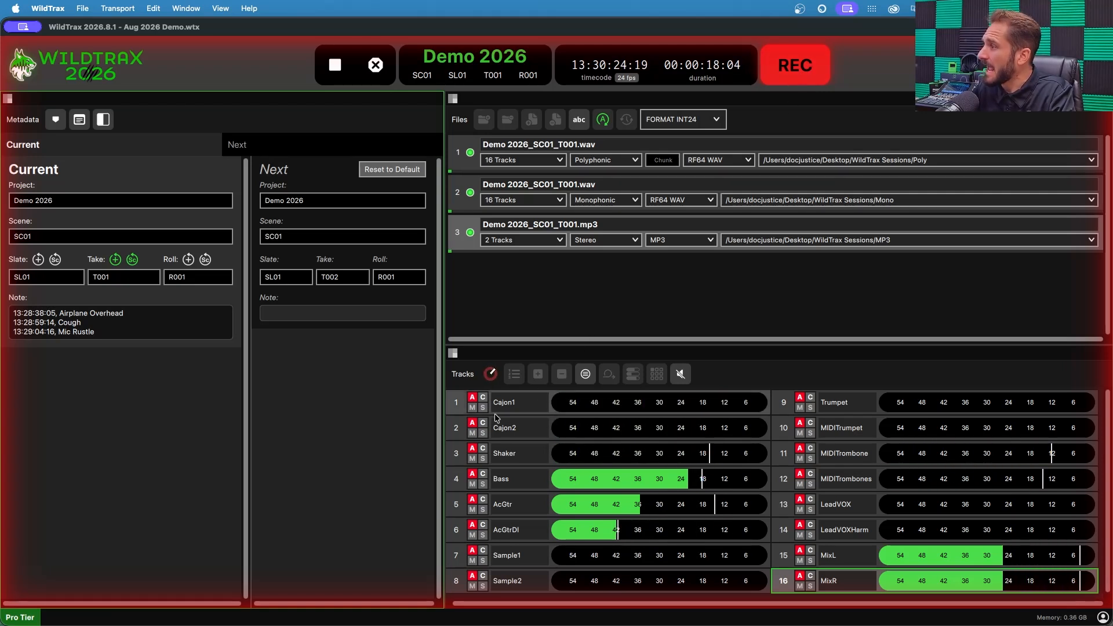
{"action": "left_click", "coordinate": [489, 376]}
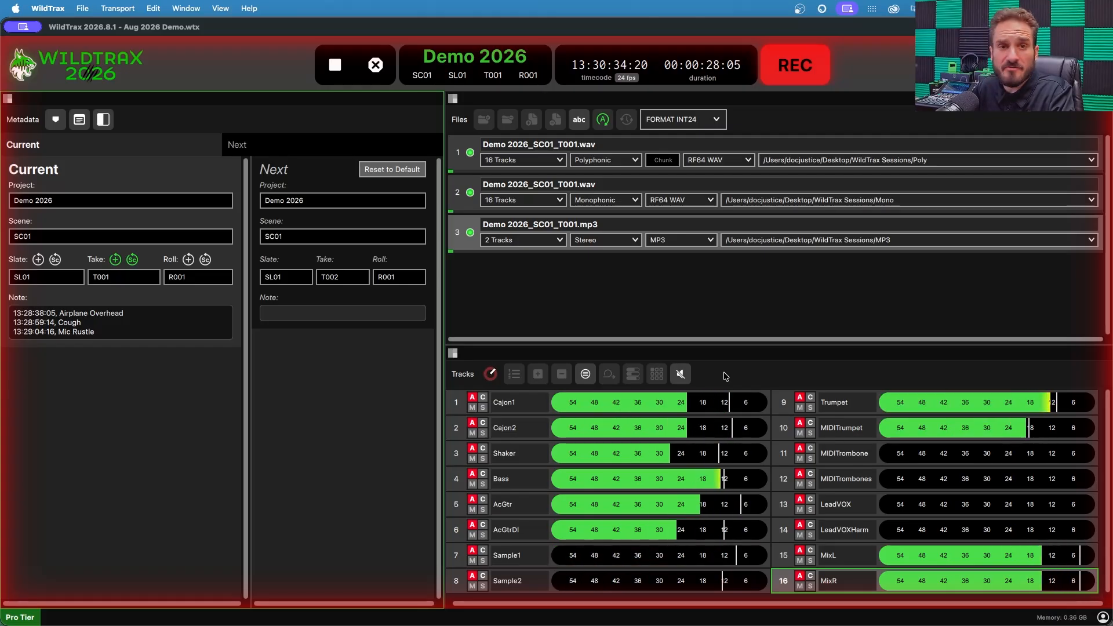
{"action": "left_click", "coordinate": [681, 375]}
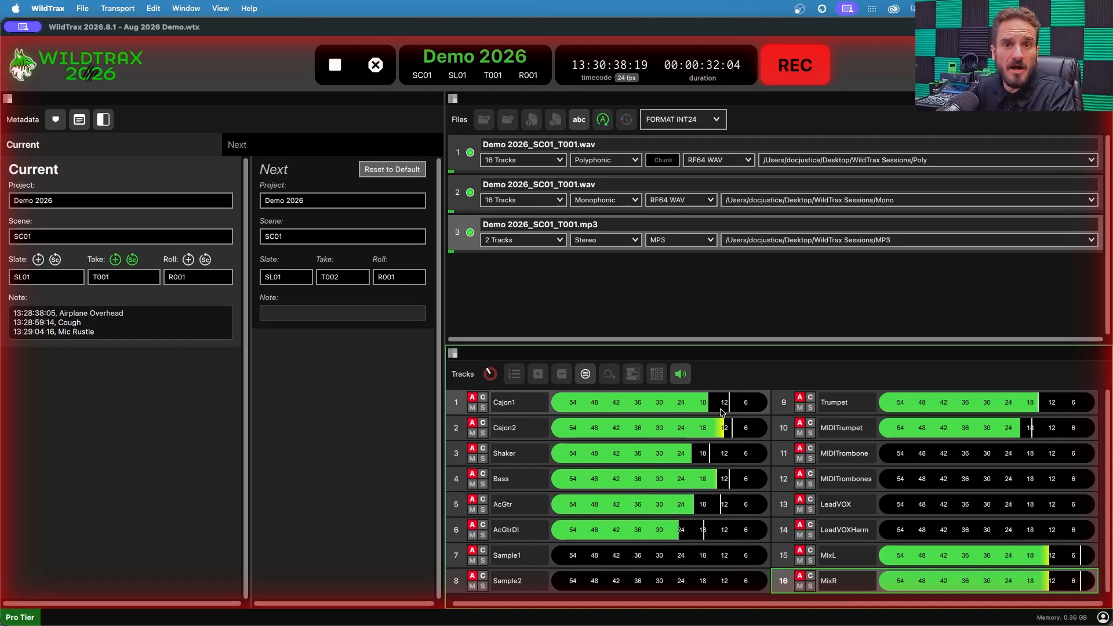
{"action": "left_click", "coordinate": [681, 376]}
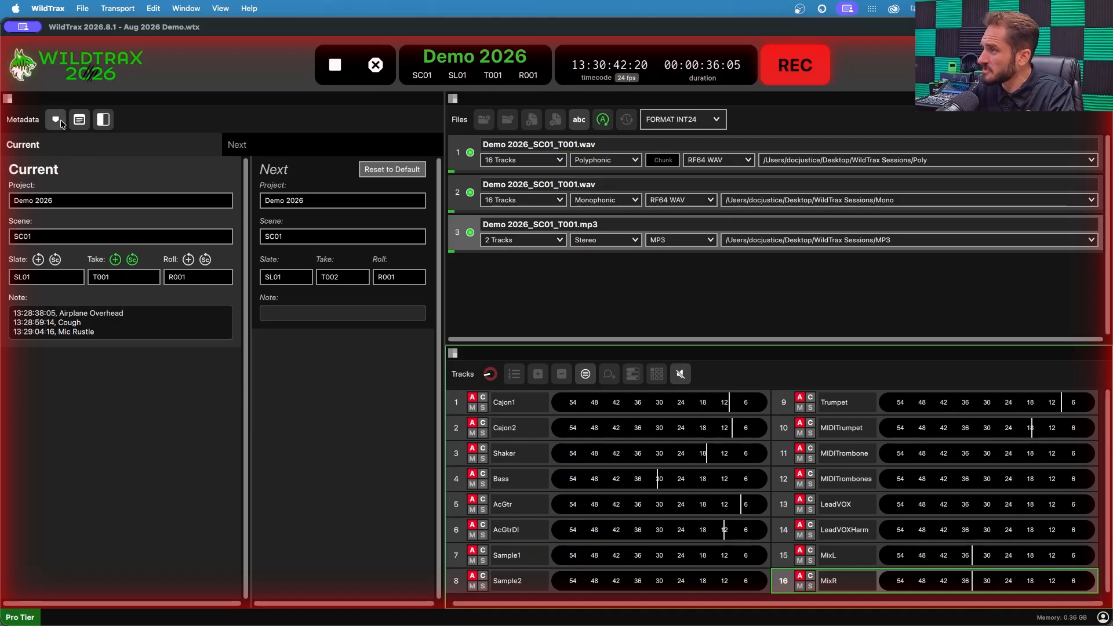
- Replace the Metadata view with the Spectrum Analyzer and look through its selectable tracks, keeping Cajon1
{"action": "left_click", "coordinate": [8, 99]}
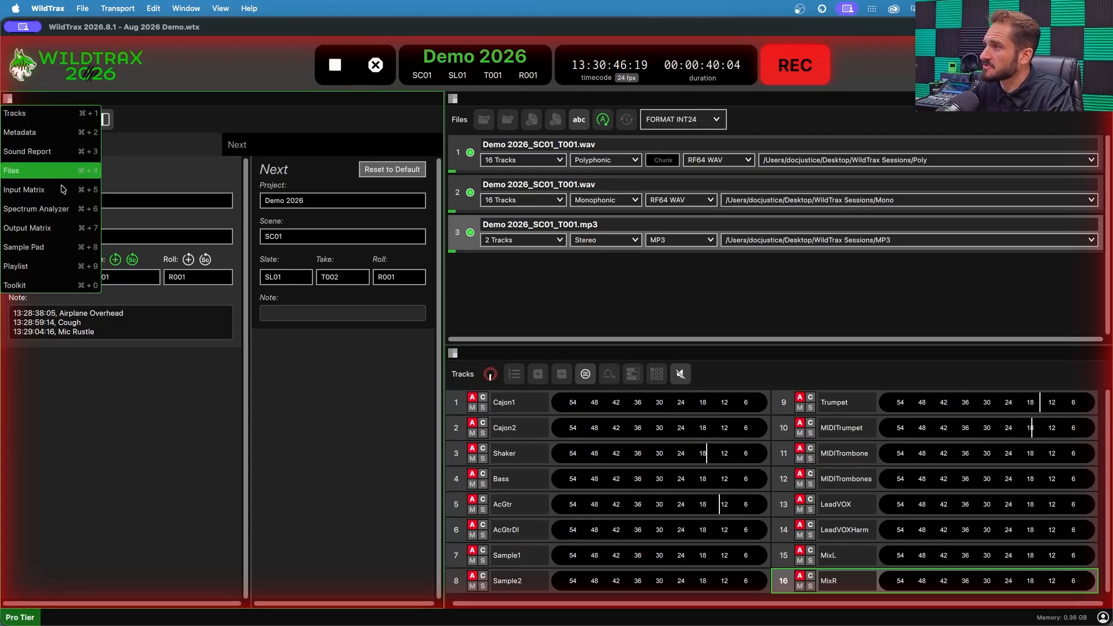
{"action": "left_click", "coordinate": [39, 209]}
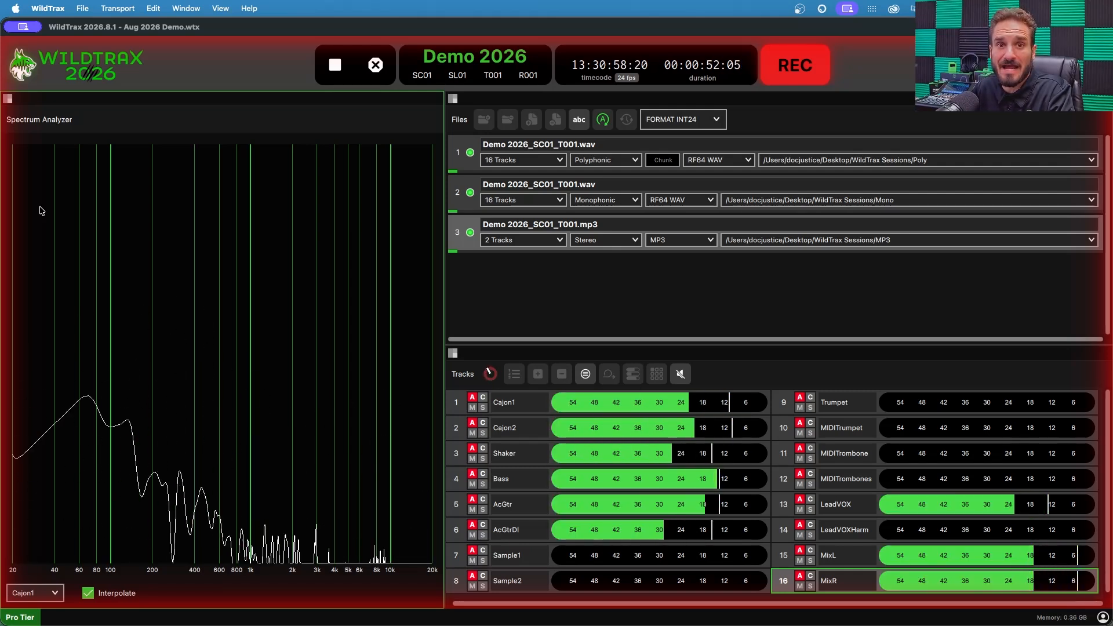
{"action": "left_click", "coordinate": [55, 592]}
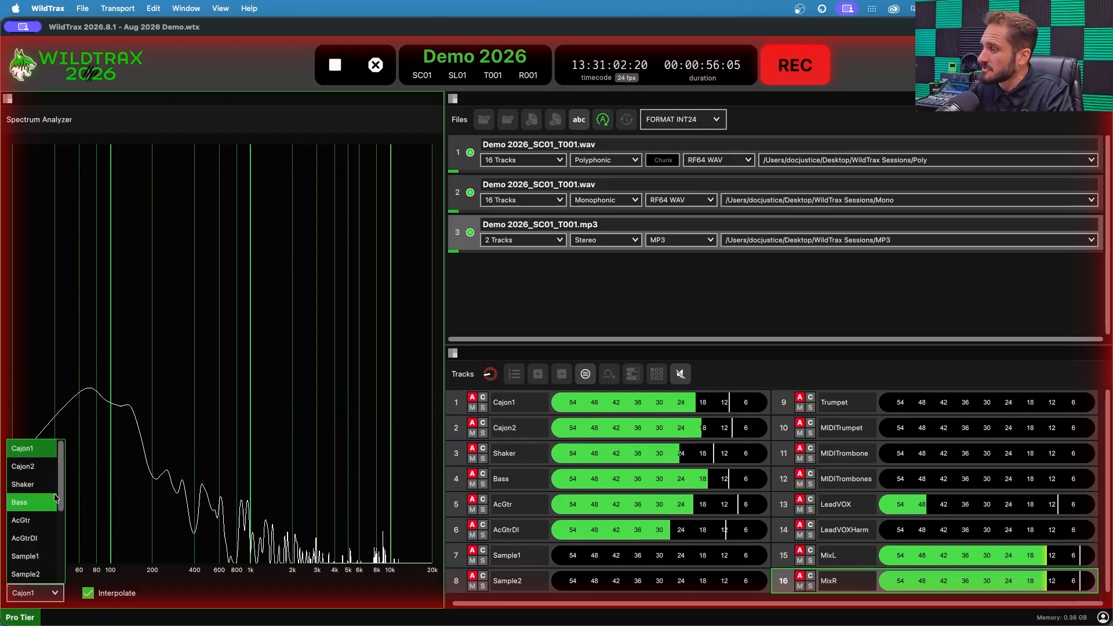
{"action": "scroll", "coordinate": [62, 481], "scroll_direction": "down", "scroll_amount": 8}
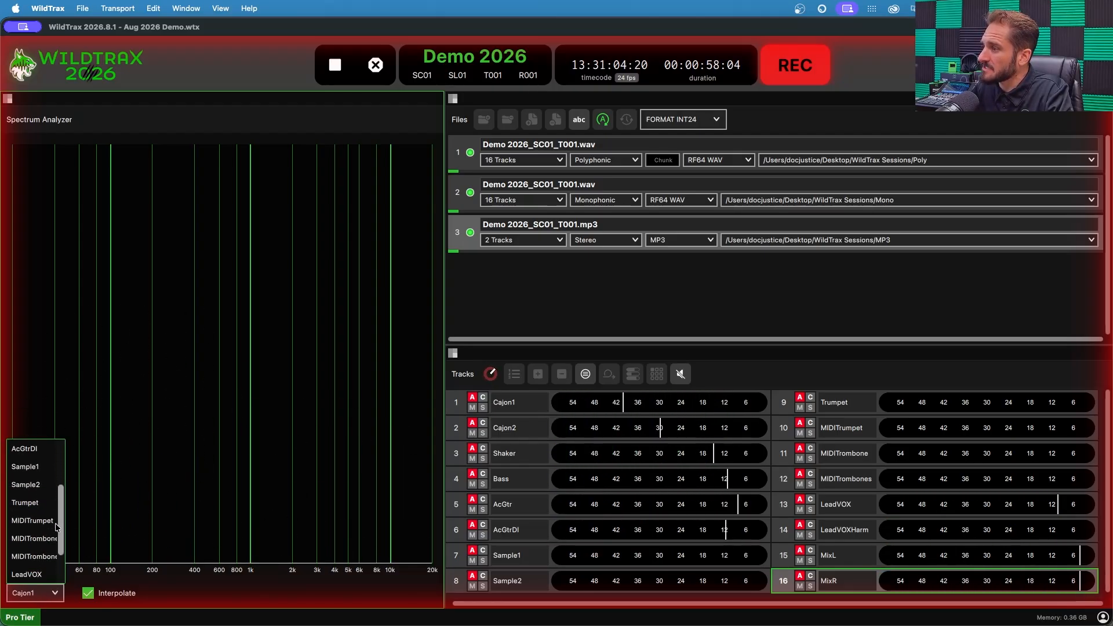
{"action": "scroll", "coordinate": [54, 485], "scroll_direction": "up", "scroll_amount": 7}
{"action": "scroll", "coordinate": [54, 486], "scroll_direction": "up", "scroll_amount": 2}
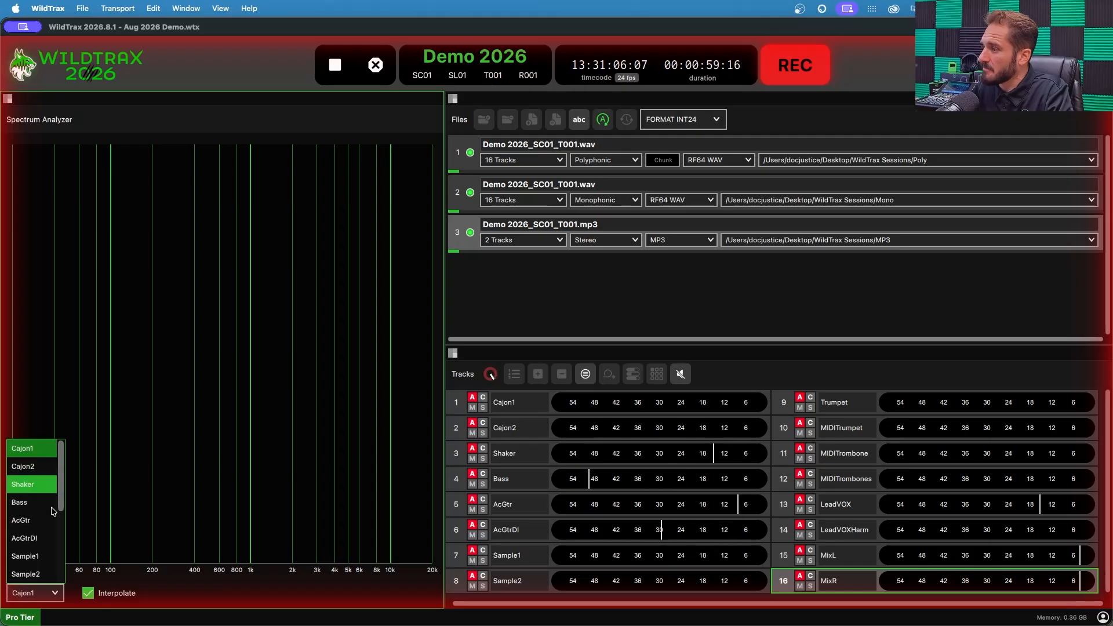
{"action": "left_click", "coordinate": [56, 595]}
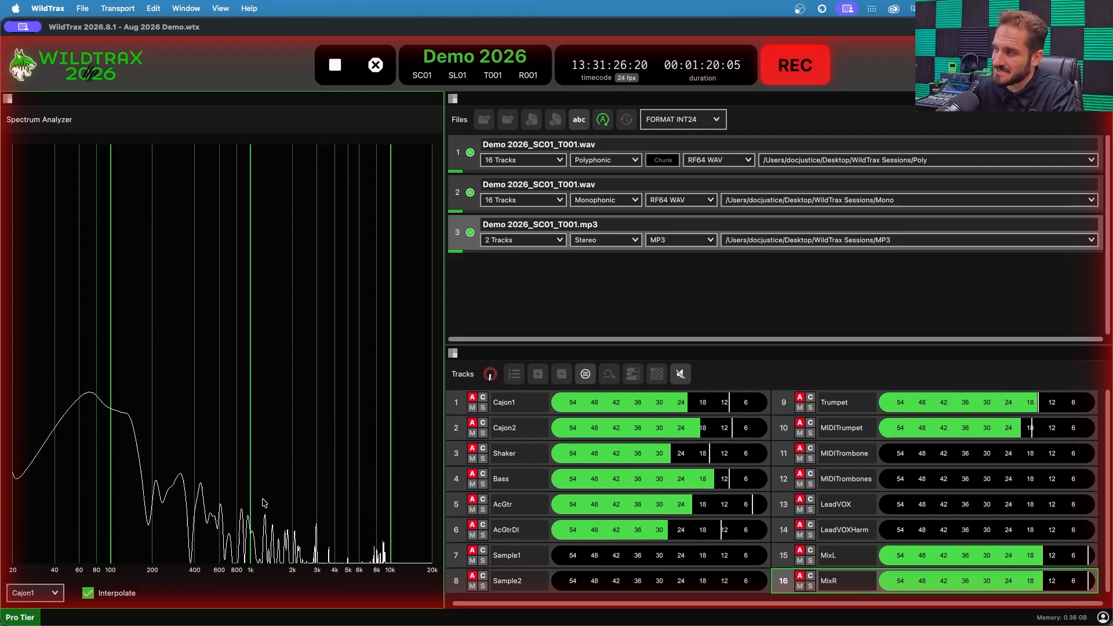
- Replace the Spectrum Analyzer with the Tracks view and stop recording take T001 without marking it as a false start
{"action": "left_click", "coordinate": [9, 102]}
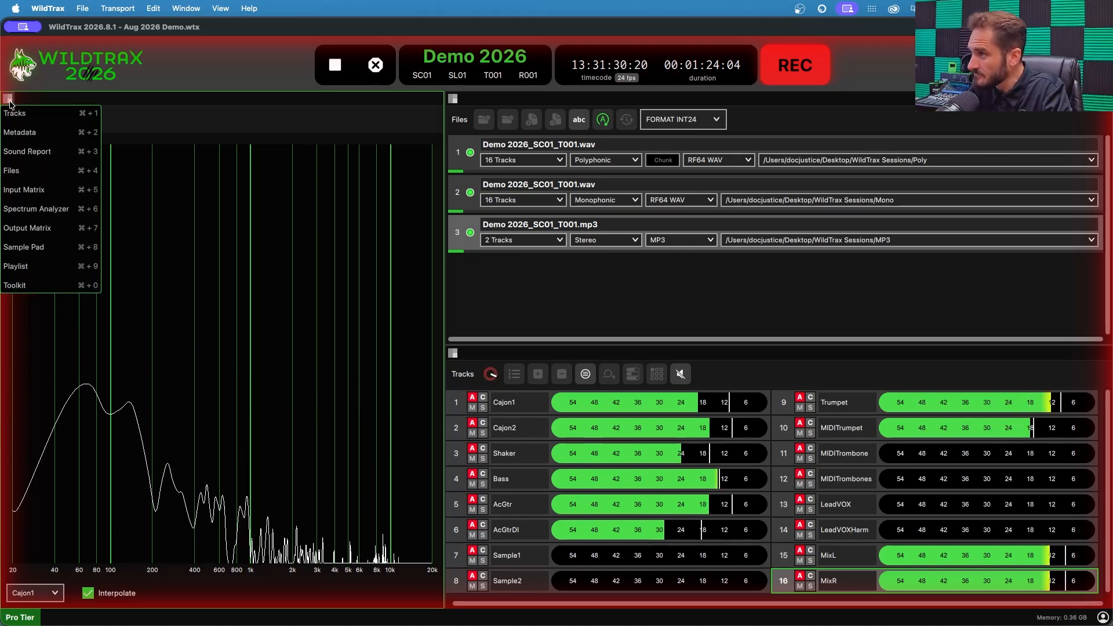
{"action": "left_click", "coordinate": [15, 114]}
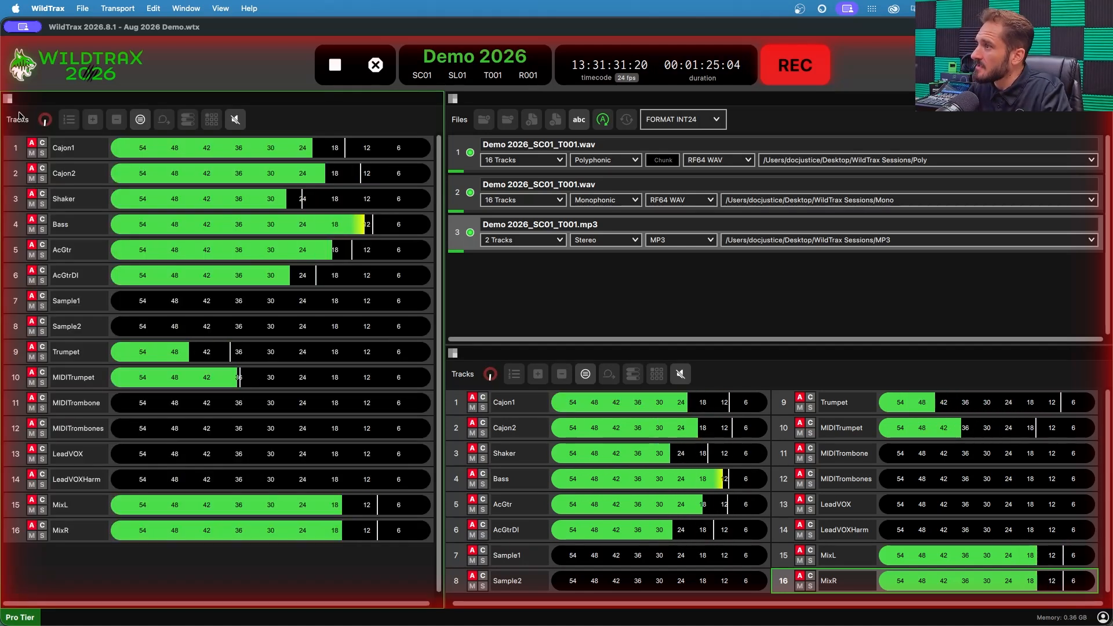
{"action": "left_click", "coordinate": [375, 65]}
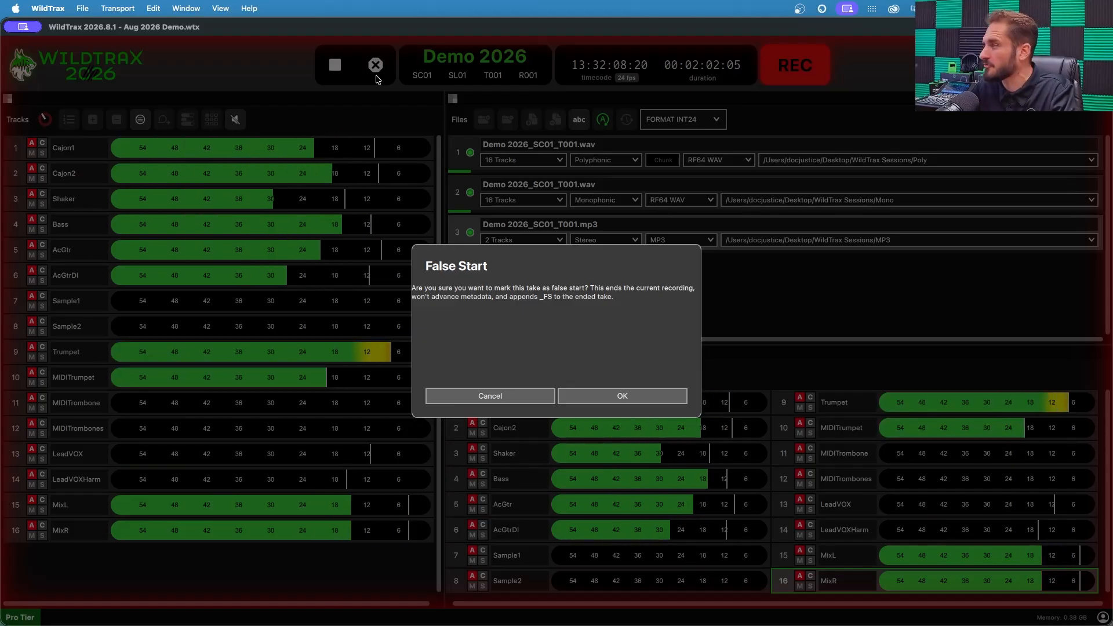
{"action": "left_click", "coordinate": [490, 396]}
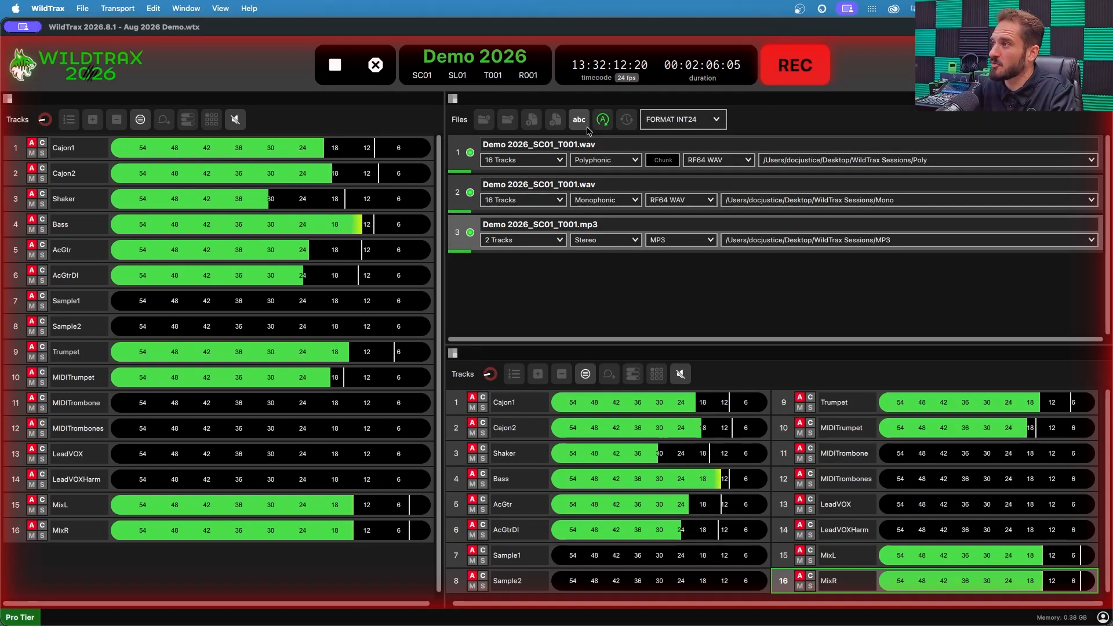
{"action": "left_click", "coordinate": [335, 67]}
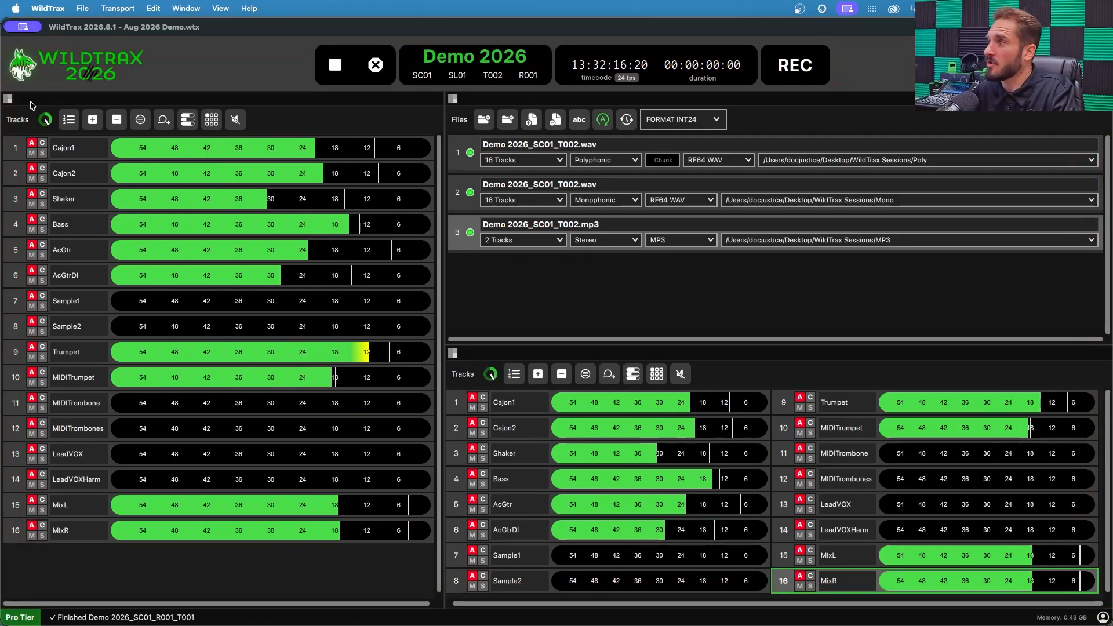
- Bring back the Metadata view in place of the larger track list, and record and stop take T002
{"action": "left_click", "coordinate": [7, 98]}
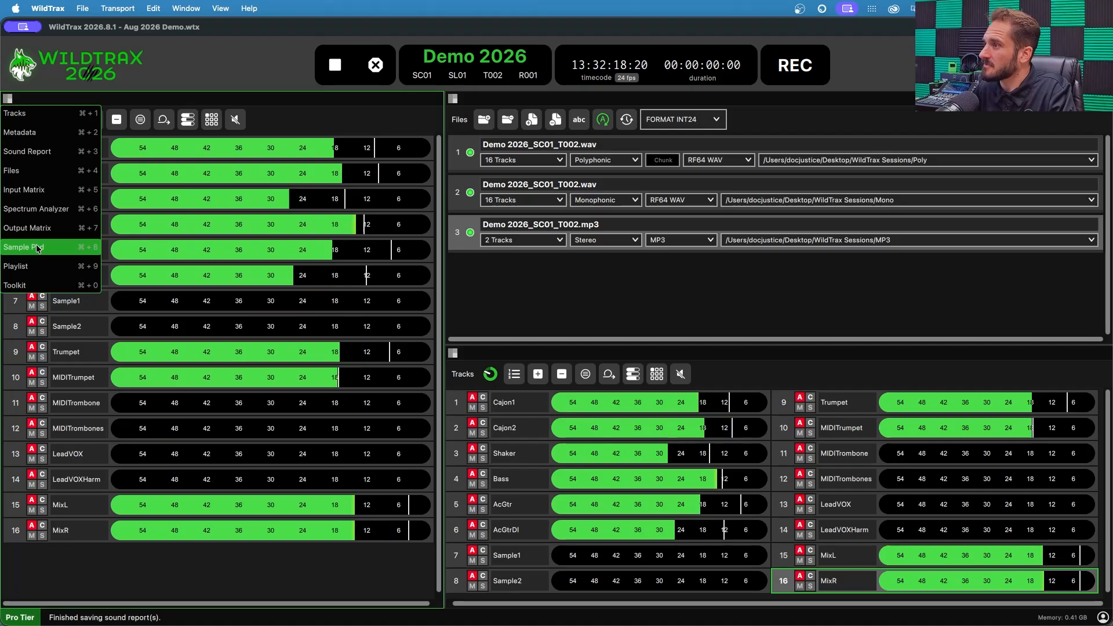
{"action": "left_click", "coordinate": [39, 134]}
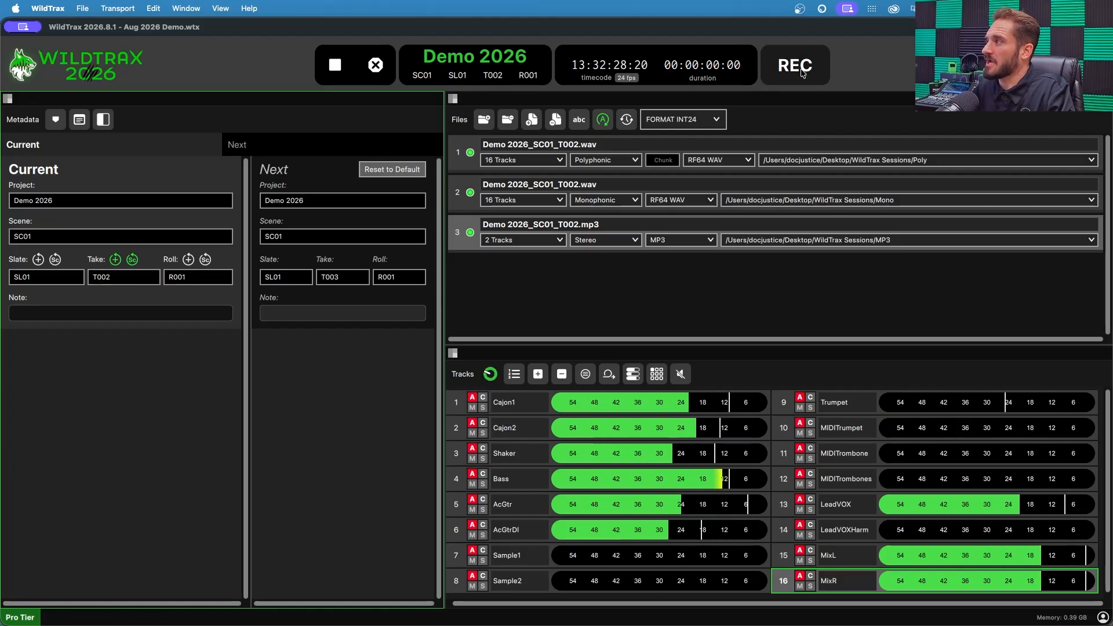
{"action": "left_click", "coordinate": [792, 70]}
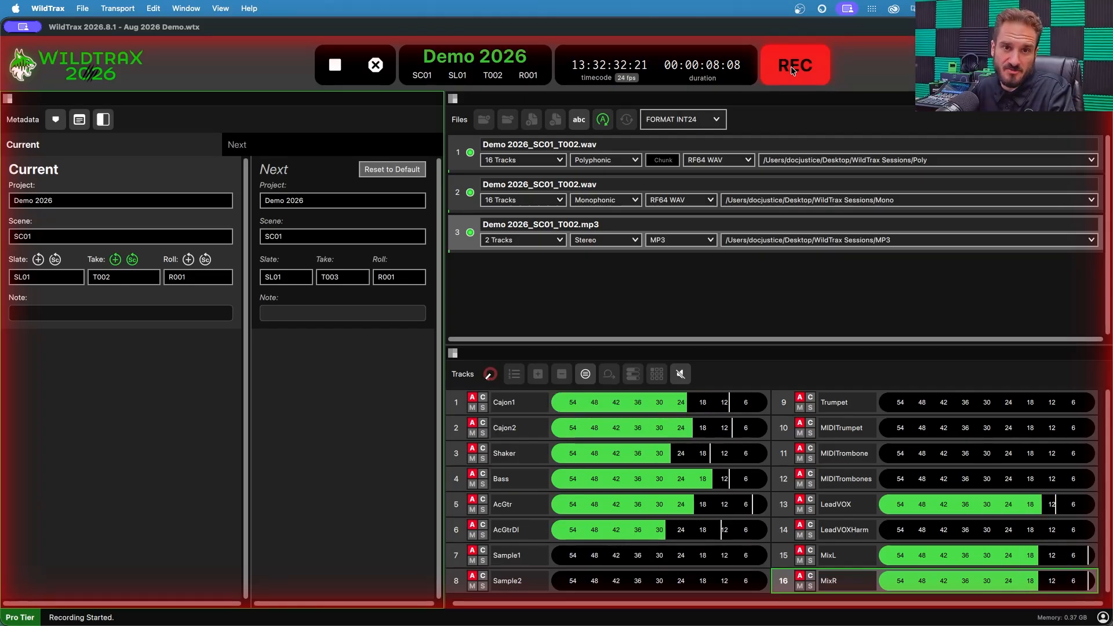
{"action": "left_click", "coordinate": [335, 66]}
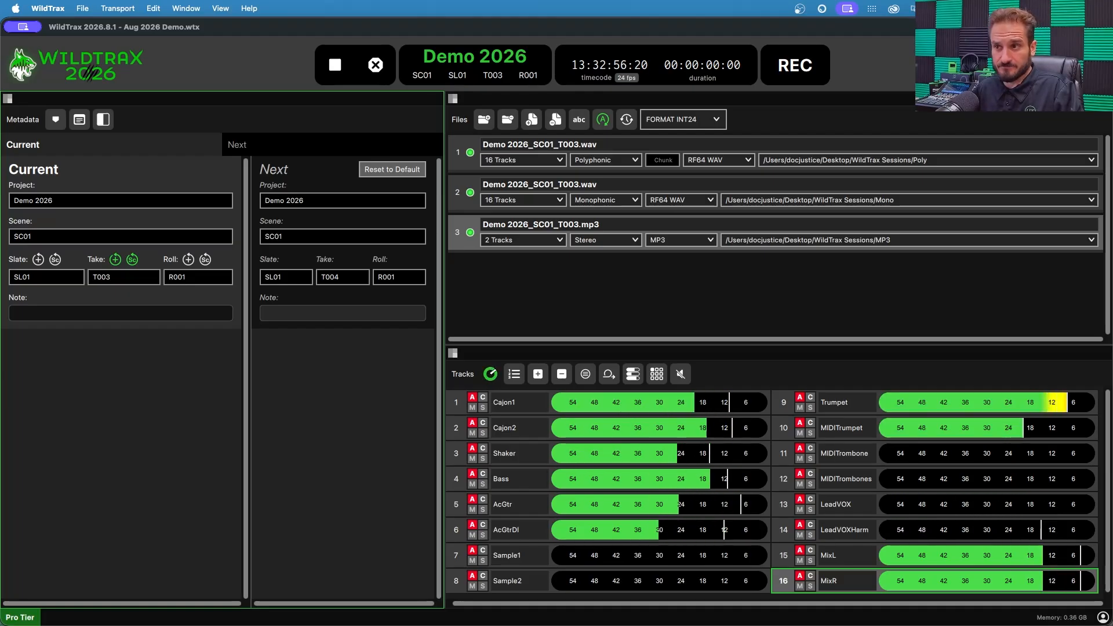
- Replace the Metadata view with the Sound Report and compare the MP3 and Mono folder reports
{"action": "left_click", "coordinate": [9, 99]}
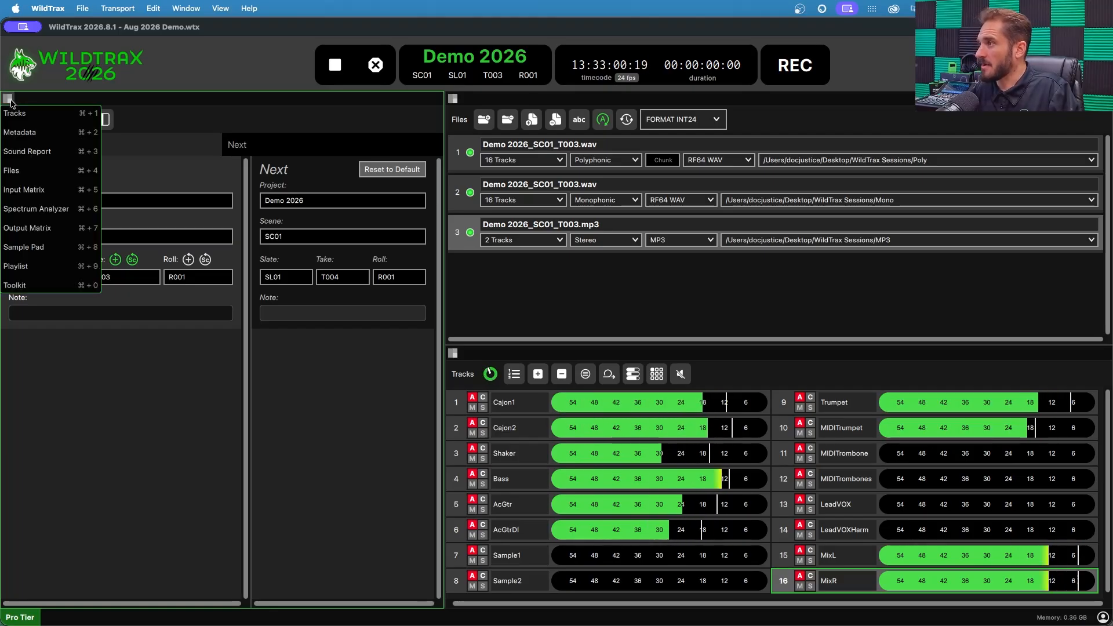
{"action": "left_click", "coordinate": [59, 152]}
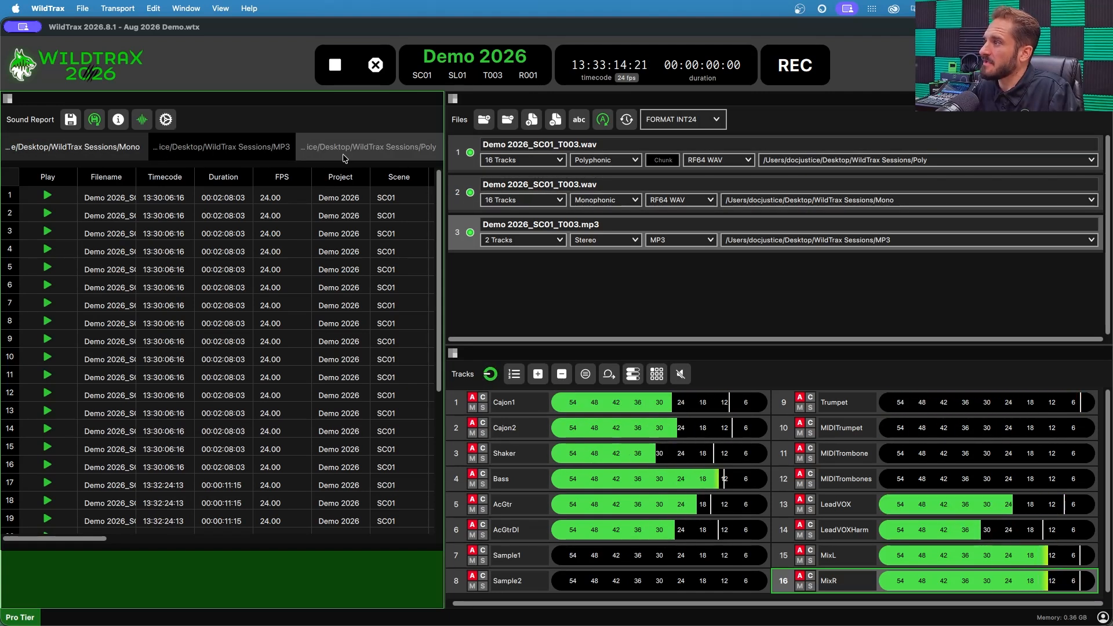
{"action": "left_click", "coordinate": [225, 148]}
{"action": "left_click", "coordinate": [82, 146]}
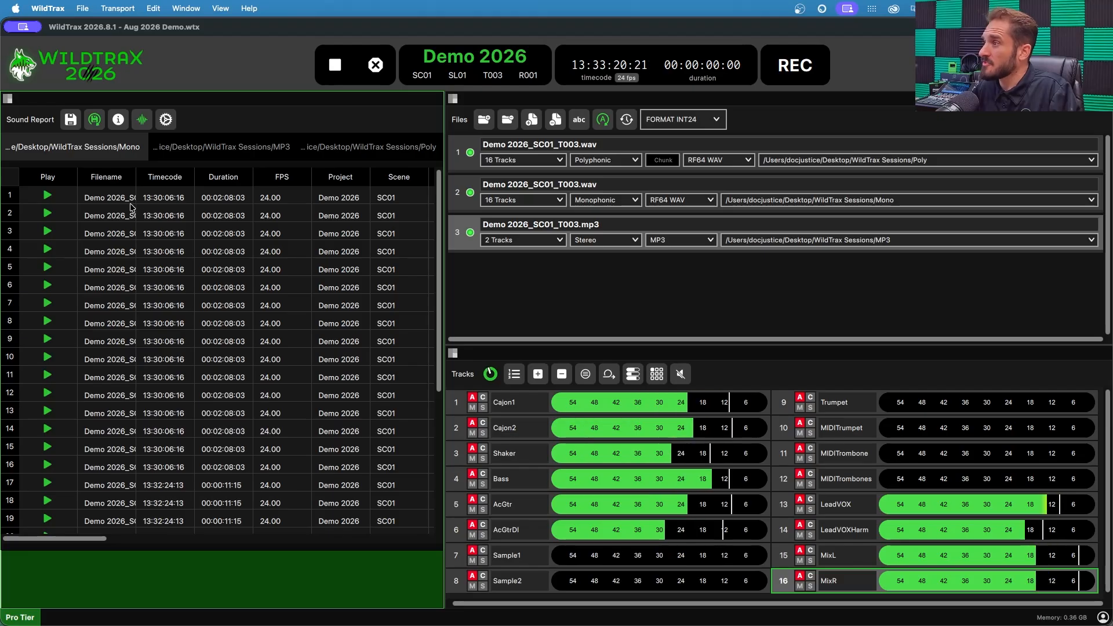
- Widen the Filename column of the Mono sound report to show full file names and look through the listed recordings
{"action": "left_click_drag", "start_coordinate": [136, 178], "coordinate": [257, 180]}
{"action": "scroll", "coordinate": [136, 277], "scroll_direction": "right", "scroll_amount": 10}
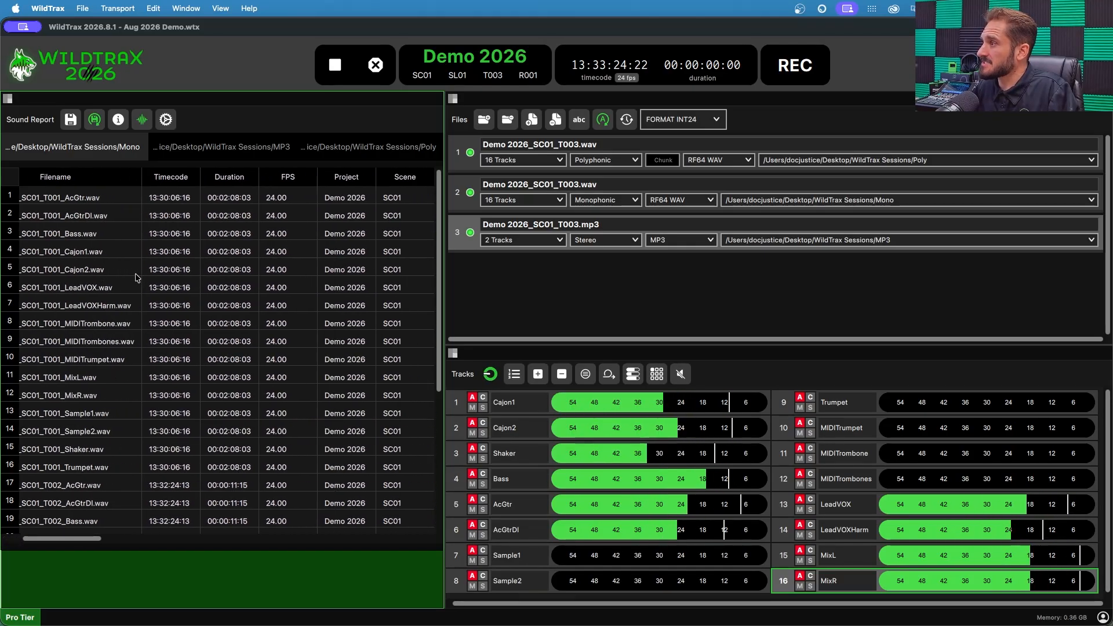
{"action": "scroll", "coordinate": [139, 277], "scroll_direction": "right", "scroll_amount": 5}
{"action": "scroll", "coordinate": [139, 277], "scroll_direction": "left", "scroll_amount": 15}
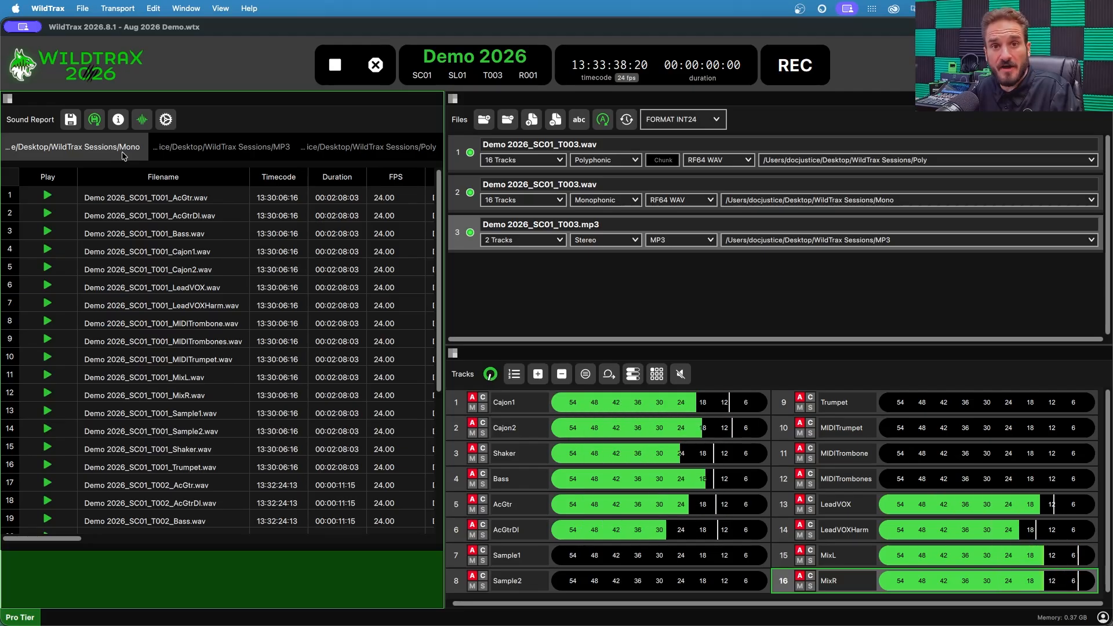
{"action": "scroll", "coordinate": [181, 224], "scroll_direction": "down", "scroll_amount": 5}
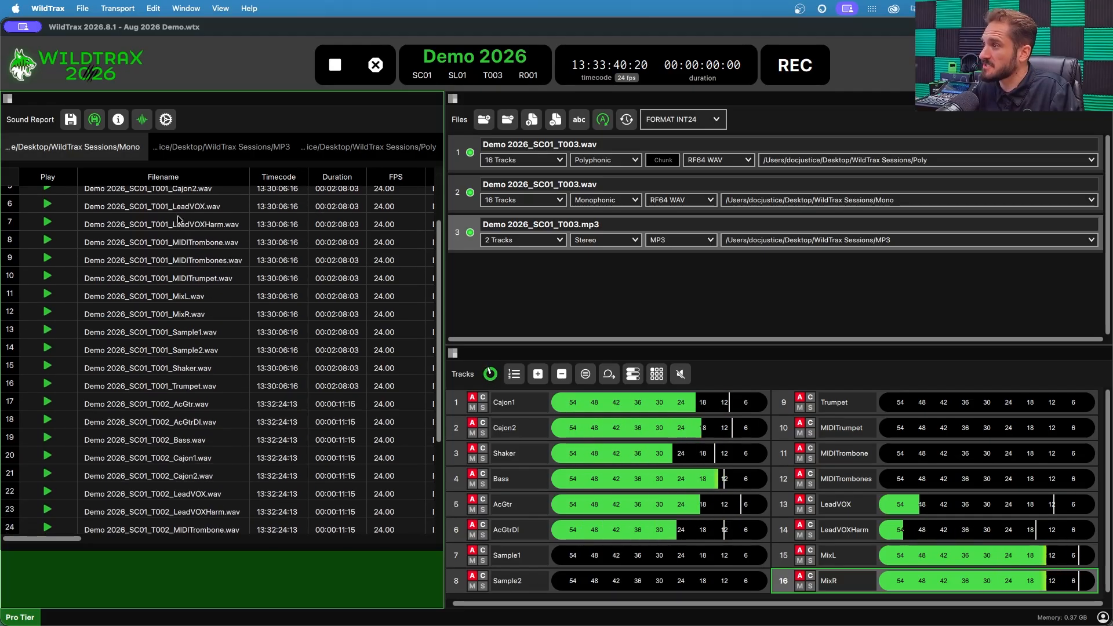
- Examine the Mono sound report's columns for each recording, from timecode, scene and take through note, sample rate and track names
{"action": "scroll", "coordinate": [180, 219], "scroll_direction": "up", "scroll_amount": 5}
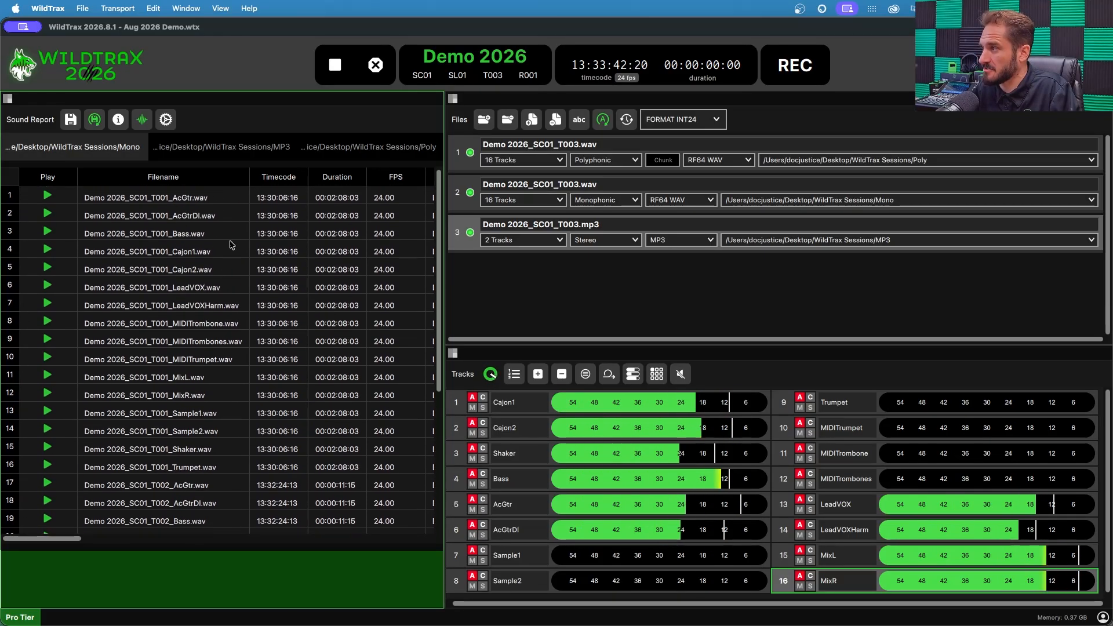
{"action": "scroll", "coordinate": [274, 255], "scroll_direction": "right", "scroll_amount": 3}
{"action": "scroll", "coordinate": [264, 253], "scroll_direction": "right", "scroll_amount": 10}
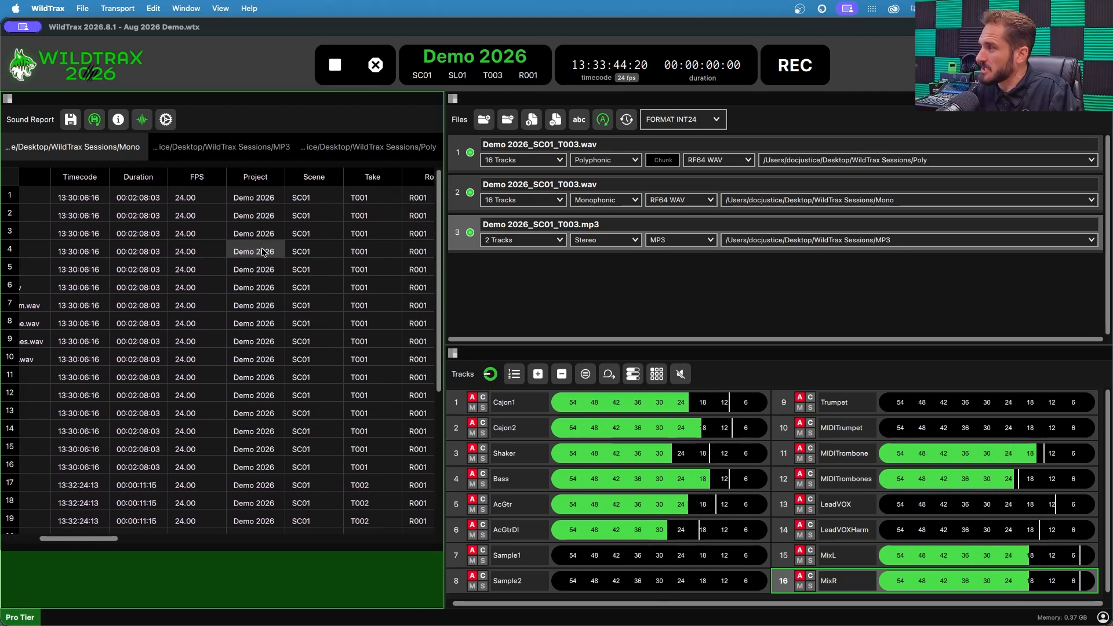
{"action": "scroll", "coordinate": [259, 251], "scroll_direction": "right", "scroll_amount": 5}
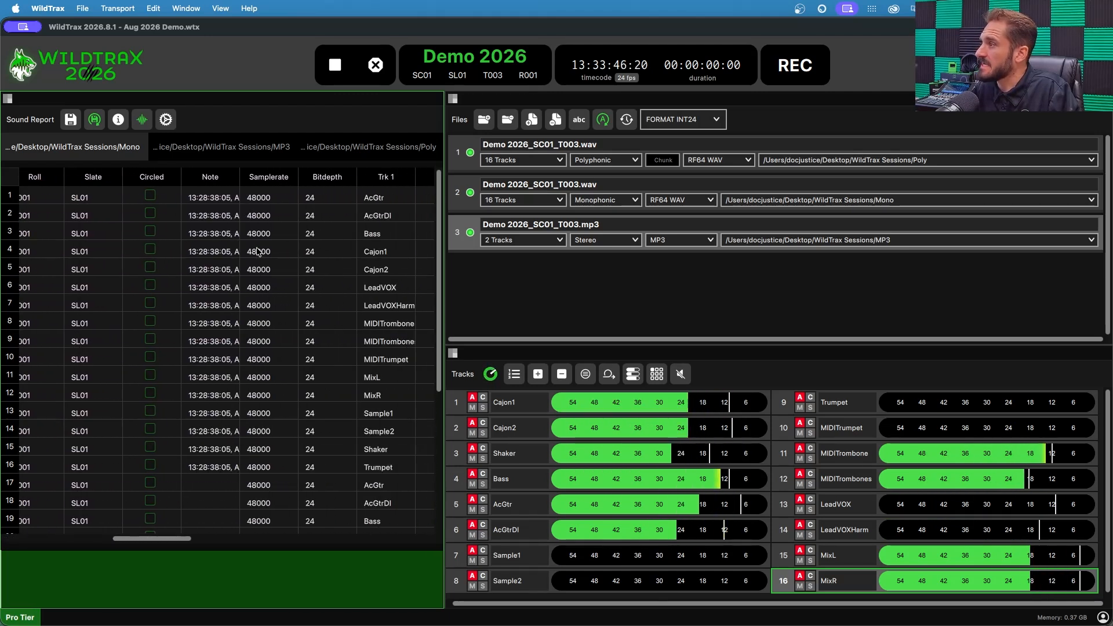
{"action": "scroll", "coordinate": [261, 249], "scroll_direction": "left", "scroll_amount": 15}
{"action": "scroll", "coordinate": [261, 250], "scroll_direction": "left", "scroll_amount": 3}
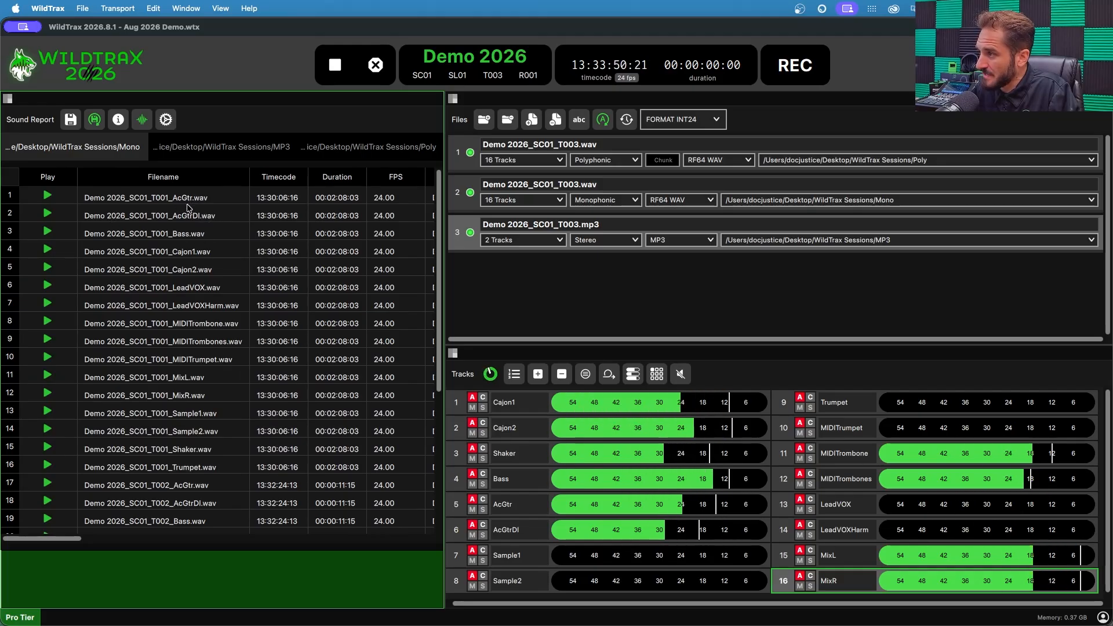
{"action": "scroll", "coordinate": [191, 214], "scroll_direction": "right", "scroll_amount": 10}
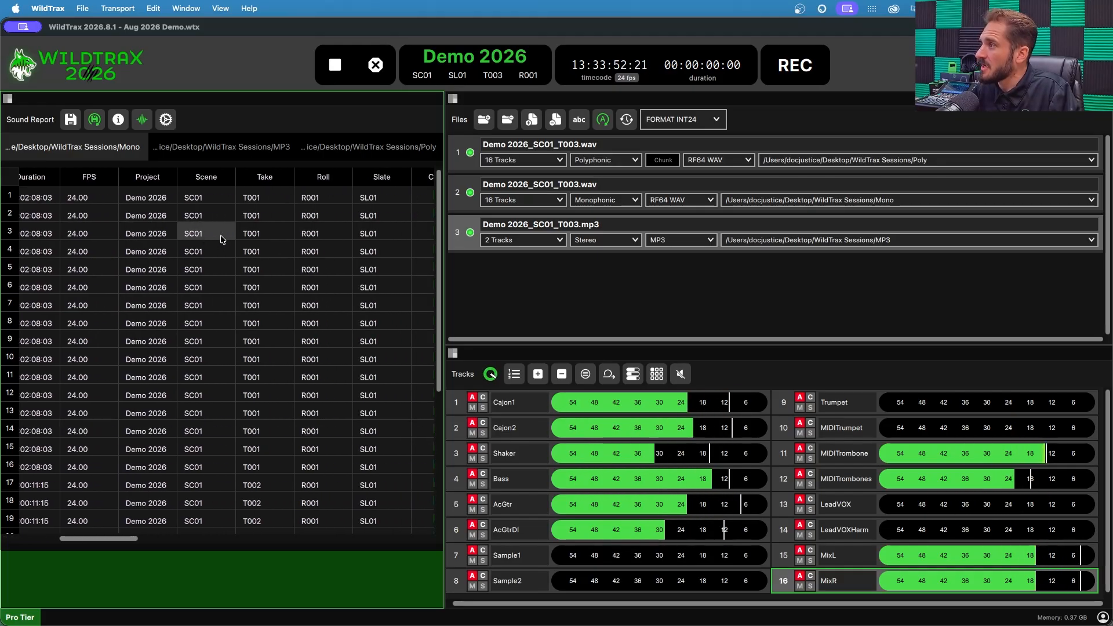
{"action": "scroll", "coordinate": [219, 241], "scroll_direction": "right", "scroll_amount": 3}
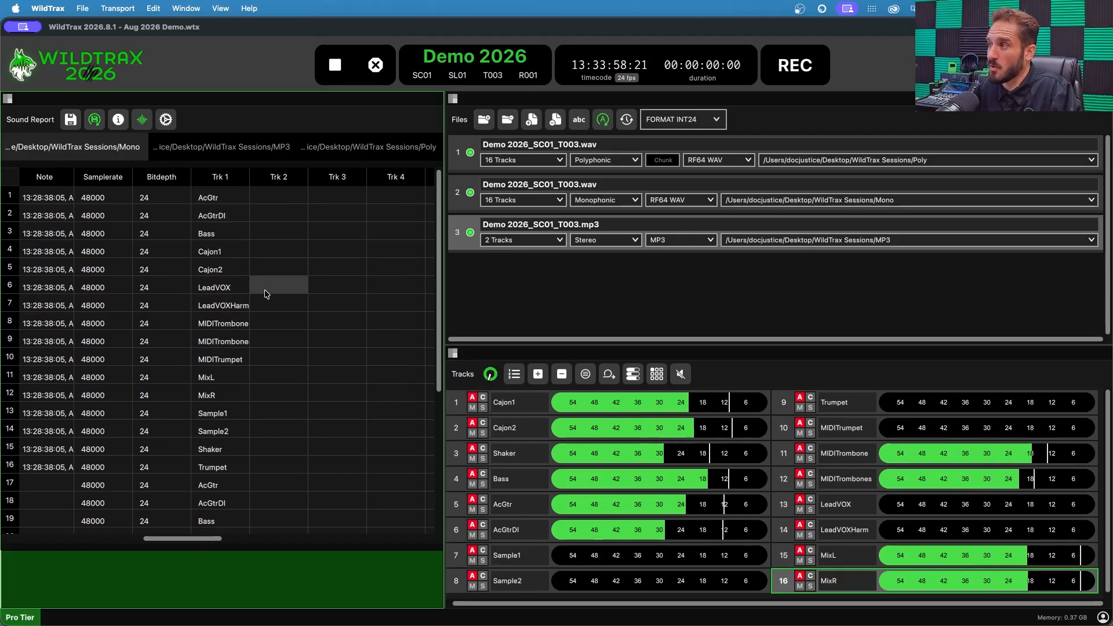
{"action": "scroll", "coordinate": [214, 262], "scroll_direction": "left", "scroll_amount": 5}
{"action": "scroll", "coordinate": [214, 262], "scroll_direction": "left", "scroll_amount": 3}
- Open the Poly folder report and examine its metadata and Trk columns for takes T001 and T002
{"action": "left_click", "coordinate": [386, 146]}
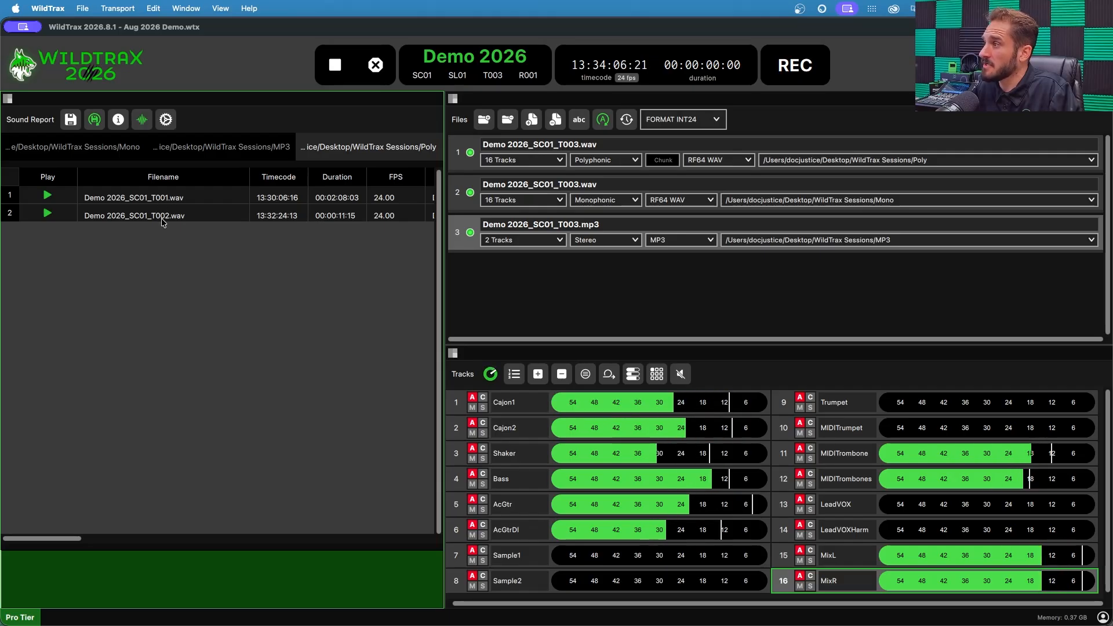
{"action": "scroll", "coordinate": [213, 226], "scroll_direction": "right", "scroll_amount": 5}
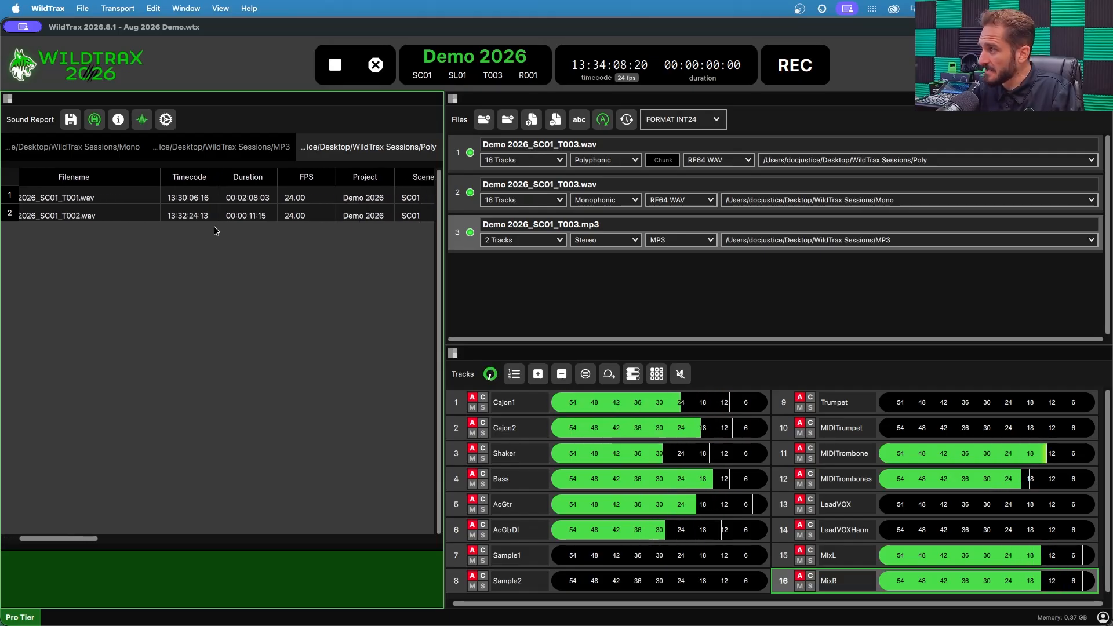
{"action": "scroll", "coordinate": [214, 226], "scroll_direction": "right", "scroll_amount": 5}
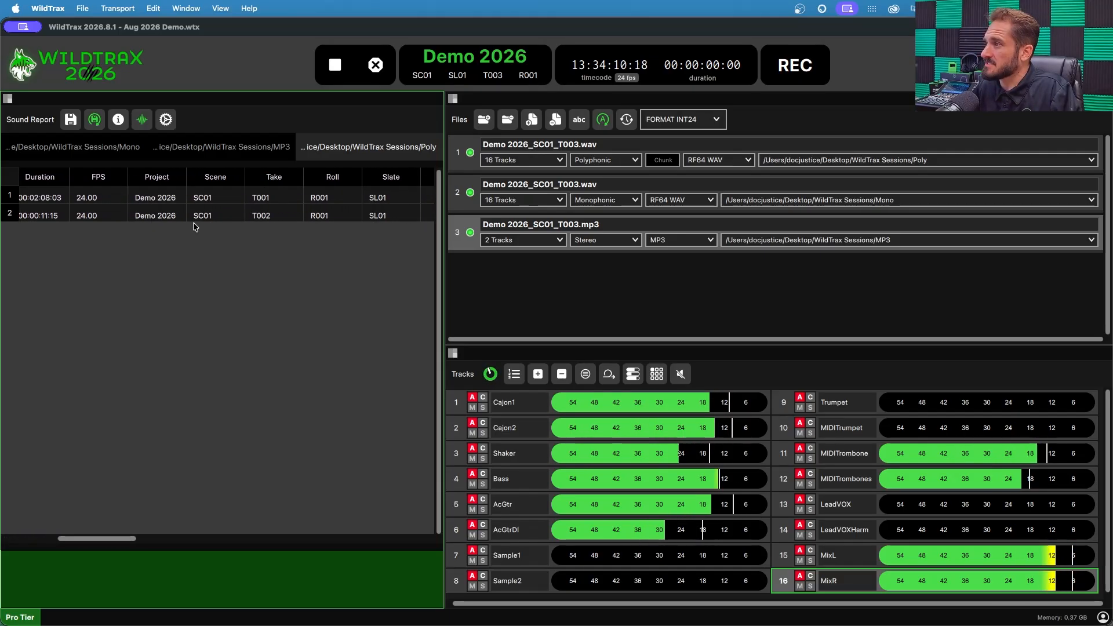
{"action": "scroll", "coordinate": [194, 227], "scroll_direction": "right", "scroll_amount": 3}
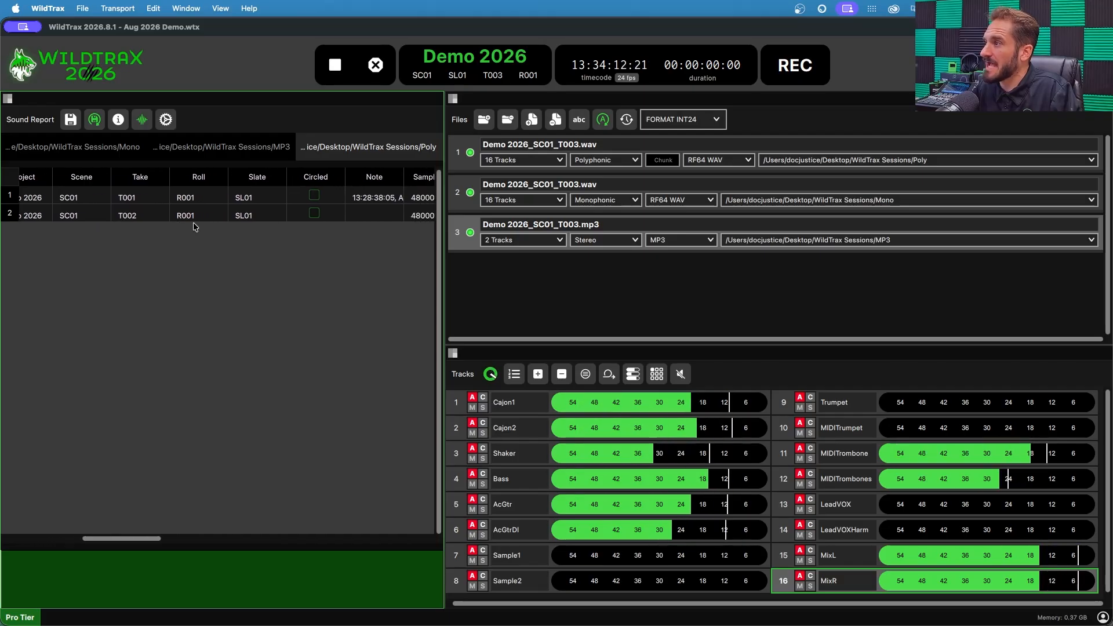
{"action": "scroll", "coordinate": [193, 221], "scroll_direction": "right", "scroll_amount": 1}
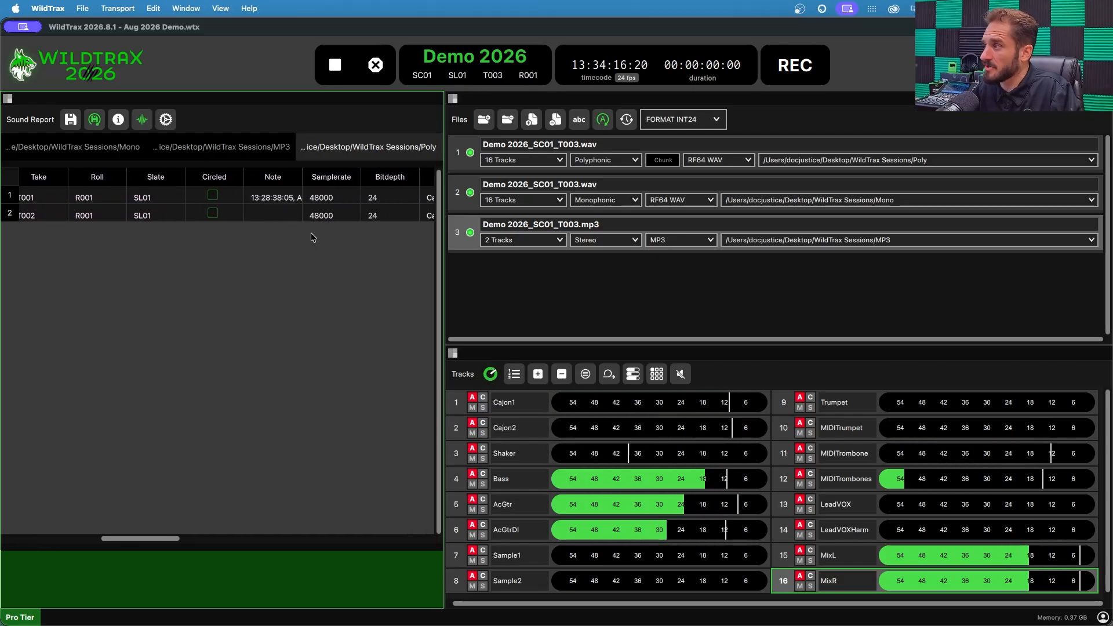
{"action": "scroll", "coordinate": [364, 244], "scroll_direction": "right", "scroll_amount": 10}
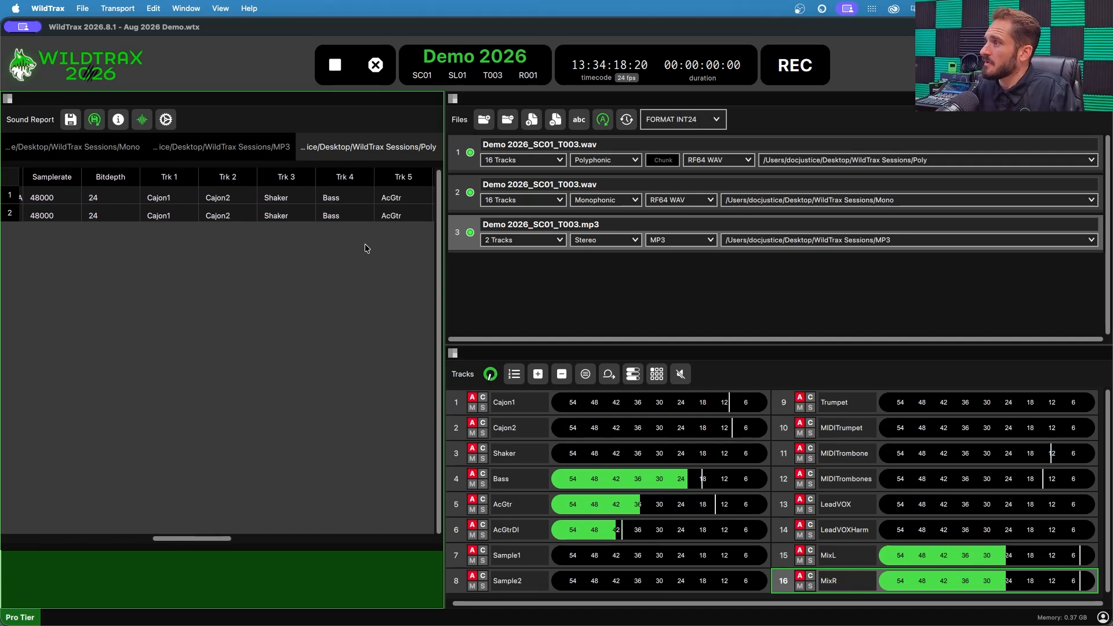
{"action": "scroll", "coordinate": [270, 225], "scroll_direction": "right", "scroll_amount": 11}
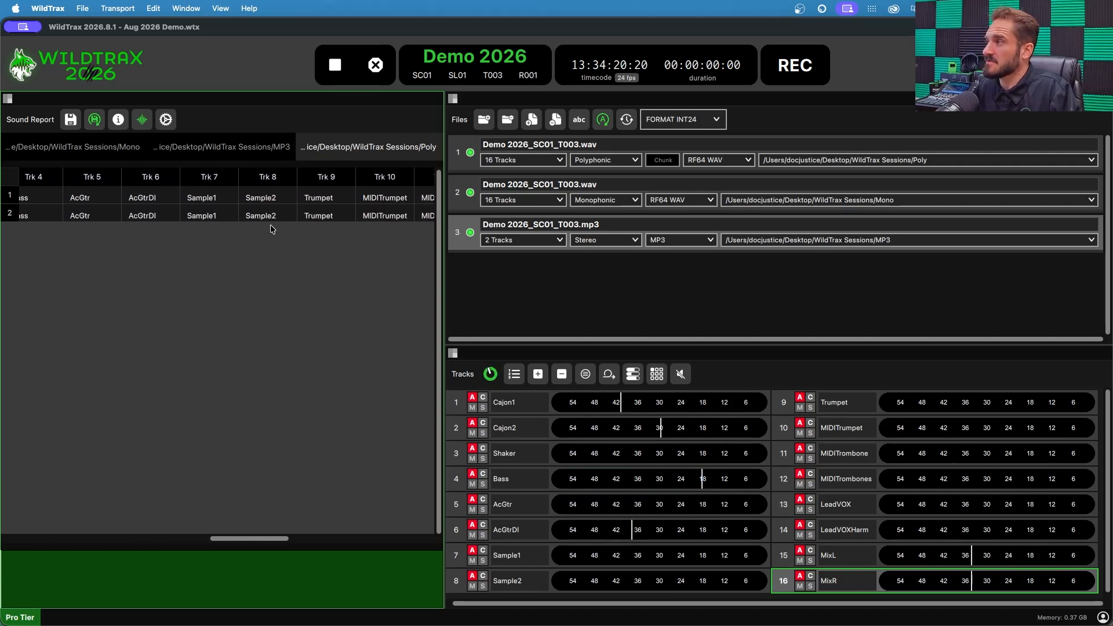
{"action": "scroll", "coordinate": [270, 225], "scroll_direction": "right", "scroll_amount": 1}
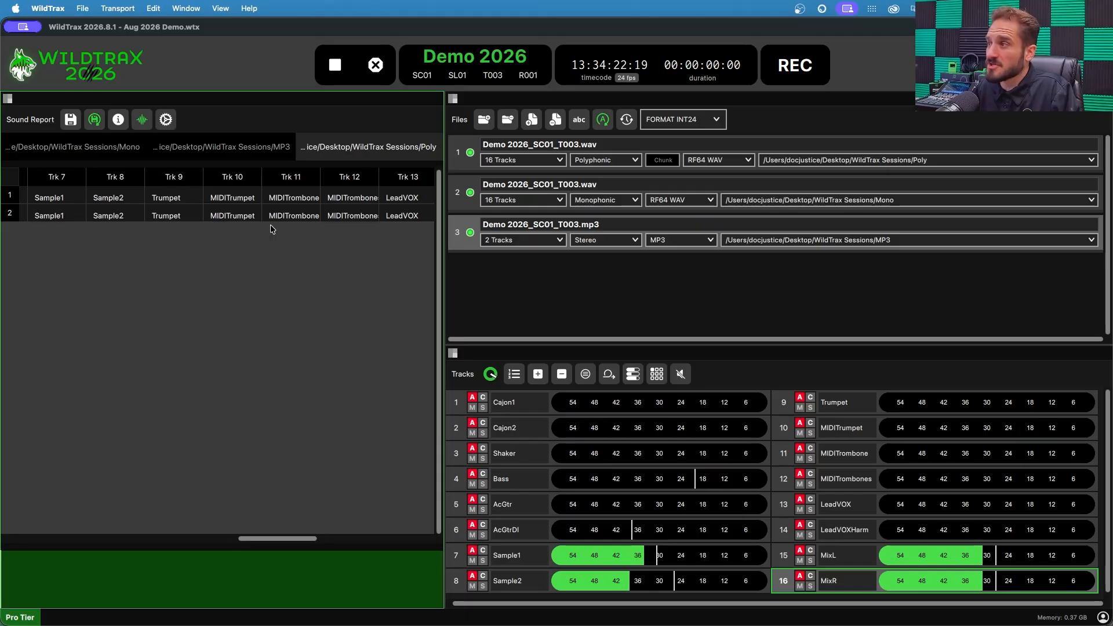
{"action": "scroll", "coordinate": [270, 225], "scroll_direction": "left", "scroll_amount": 1}
{"action": "scroll", "coordinate": [270, 229], "scroll_direction": "left", "scroll_amount": 4}
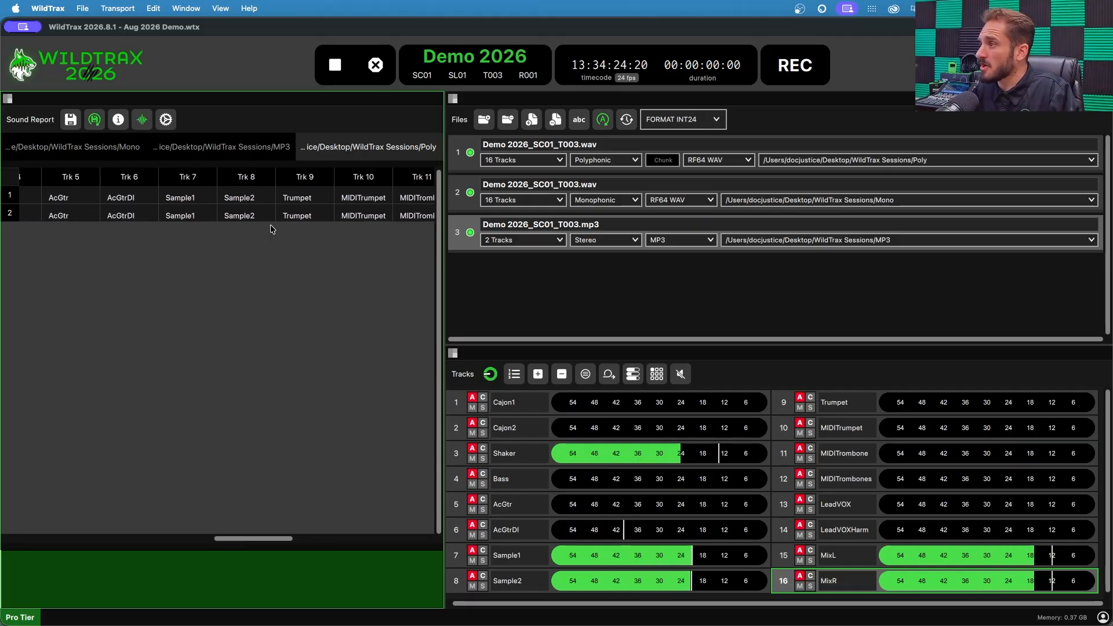
{"action": "scroll", "coordinate": [270, 225], "scroll_direction": "left", "scroll_amount": 3}
{"action": "scroll", "coordinate": [270, 223], "scroll_direction": "left", "scroll_amount": 3}
{"action": "scroll", "coordinate": [270, 224], "scroll_direction": "left", "scroll_amount": 4}
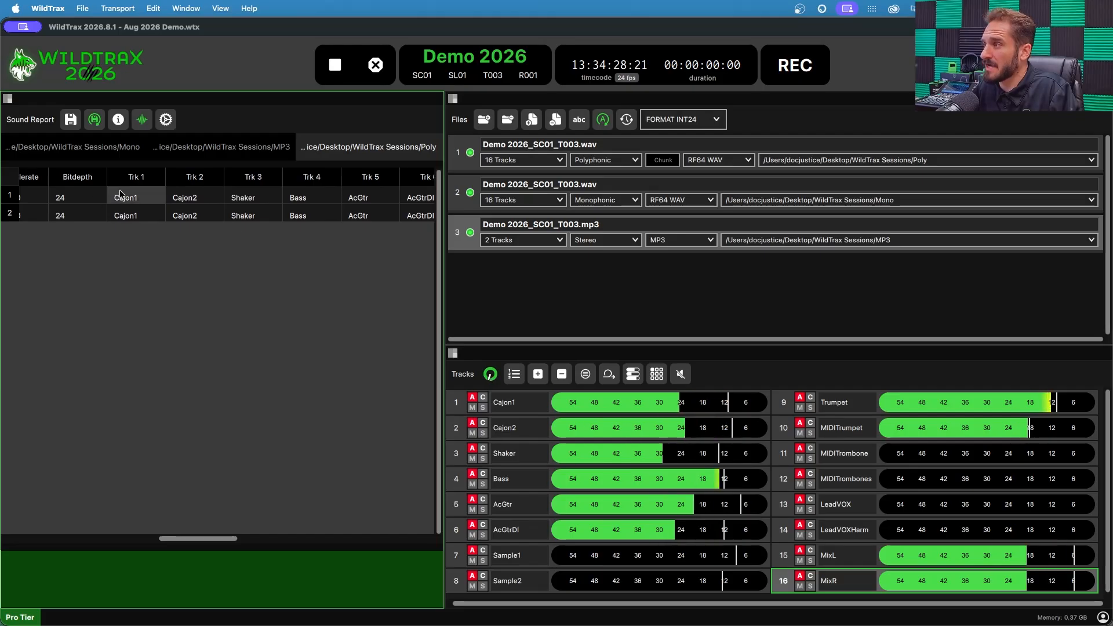
- Open the Trk 1 name of take T001 in the Poly report for editing, leave it, and return to the file names
{"action": "double_click", "coordinate": [128, 199]}
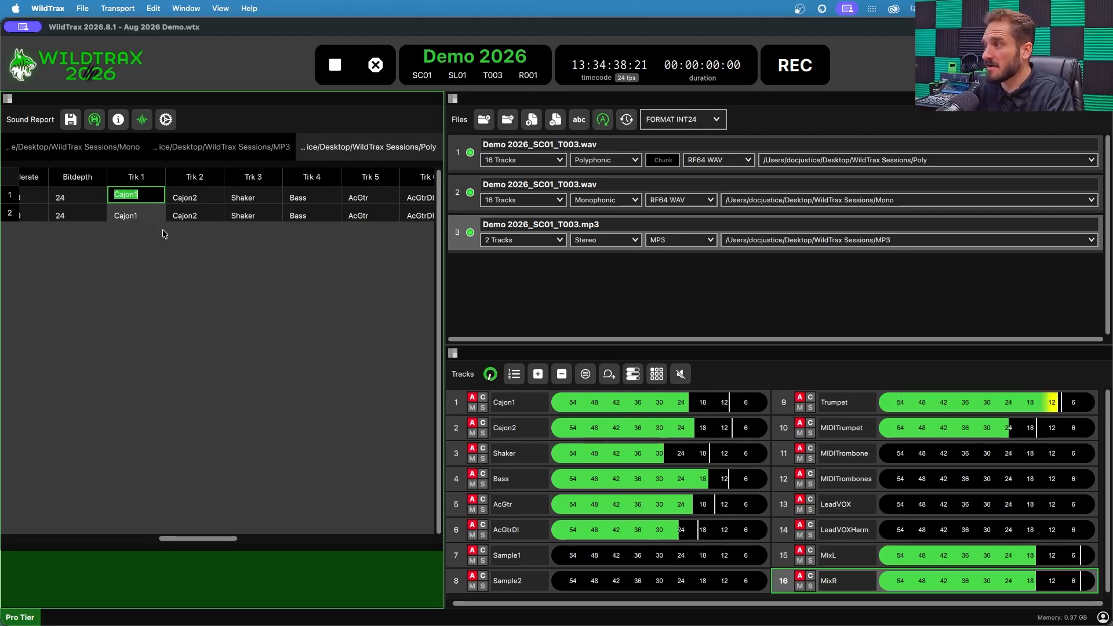
{"action": "left_click", "coordinate": [143, 225]}
{"action": "scroll", "coordinate": [108, 201], "scroll_direction": "left", "scroll_amount": 10}
{"action": "scroll", "coordinate": [133, 214], "scroll_direction": "left", "scroll_amount": 1}
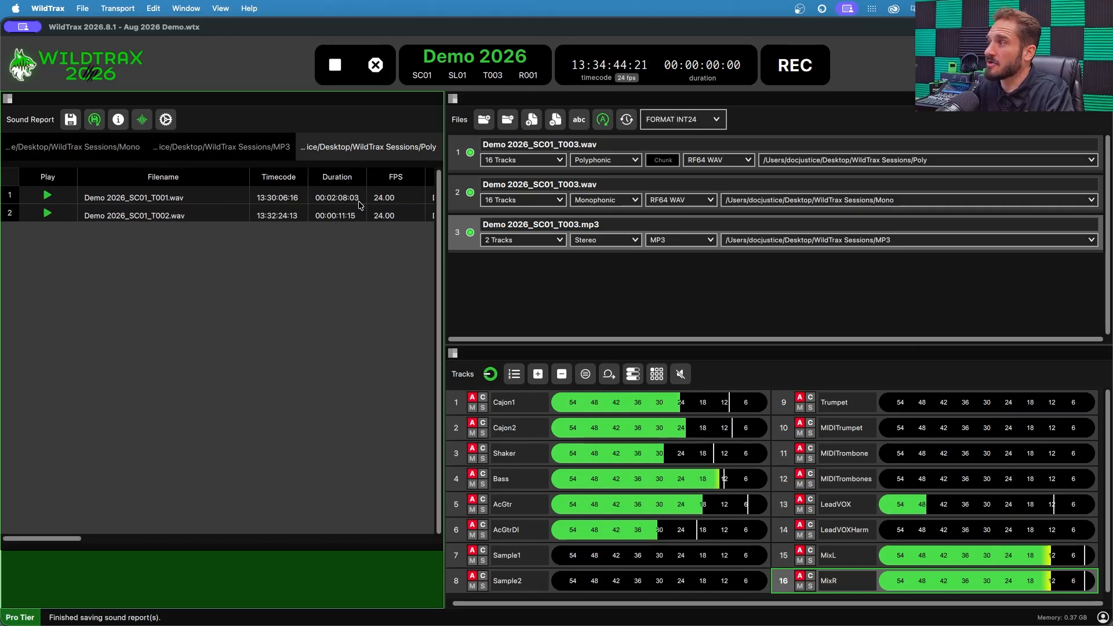
{"action": "scroll", "coordinate": [350, 207], "scroll_direction": "right", "scroll_amount": 4}
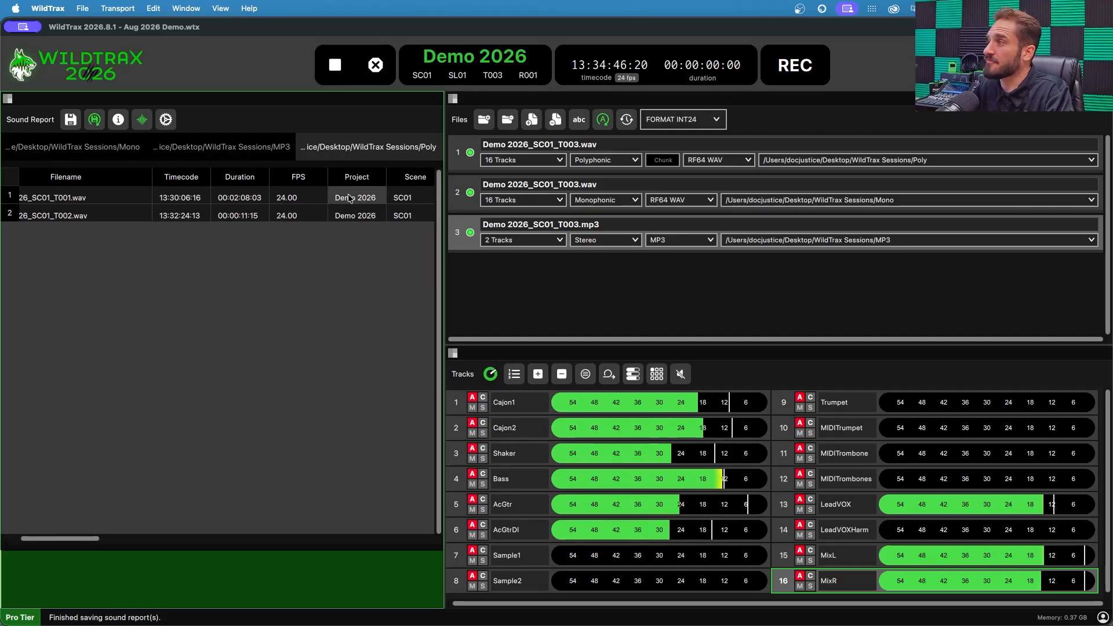
{"action": "scroll", "coordinate": [219, 202], "scroll_direction": "left", "scroll_amount": 4}
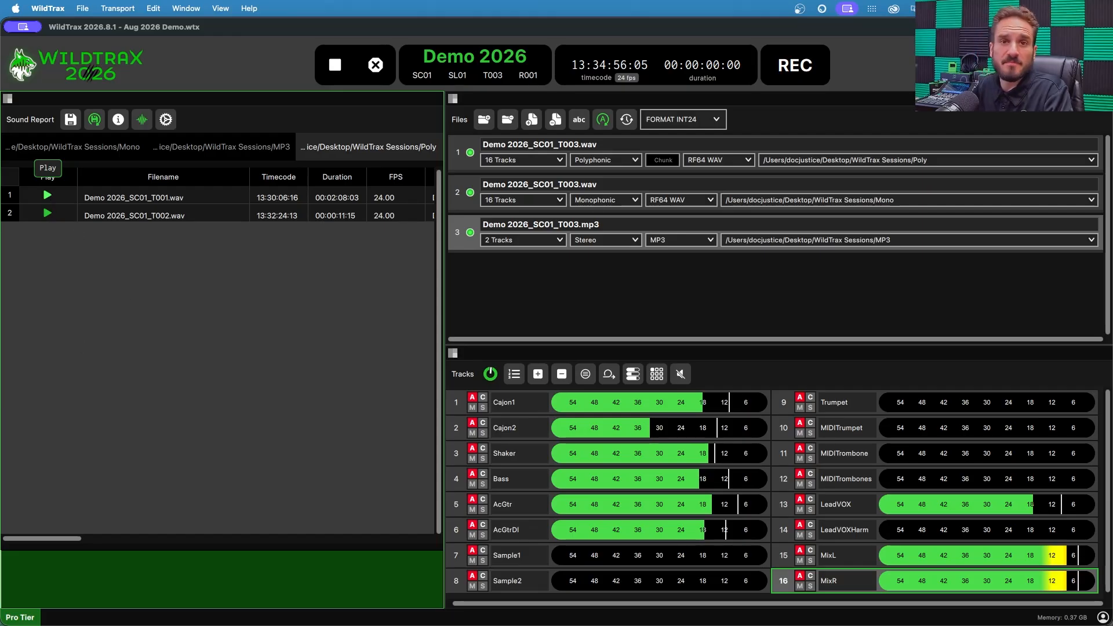
- Play back the Poly recording of take T001, jump to several points in its waveform, and pause it
{"action": "left_click", "coordinate": [48, 194]}
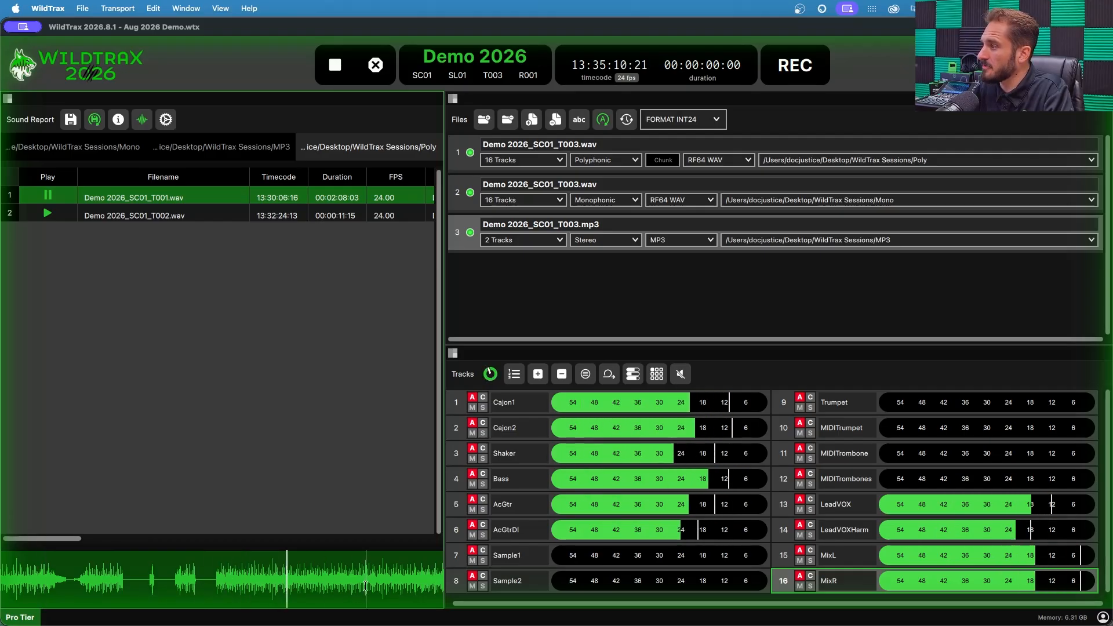
{"action": "left_click", "coordinate": [240, 581]}
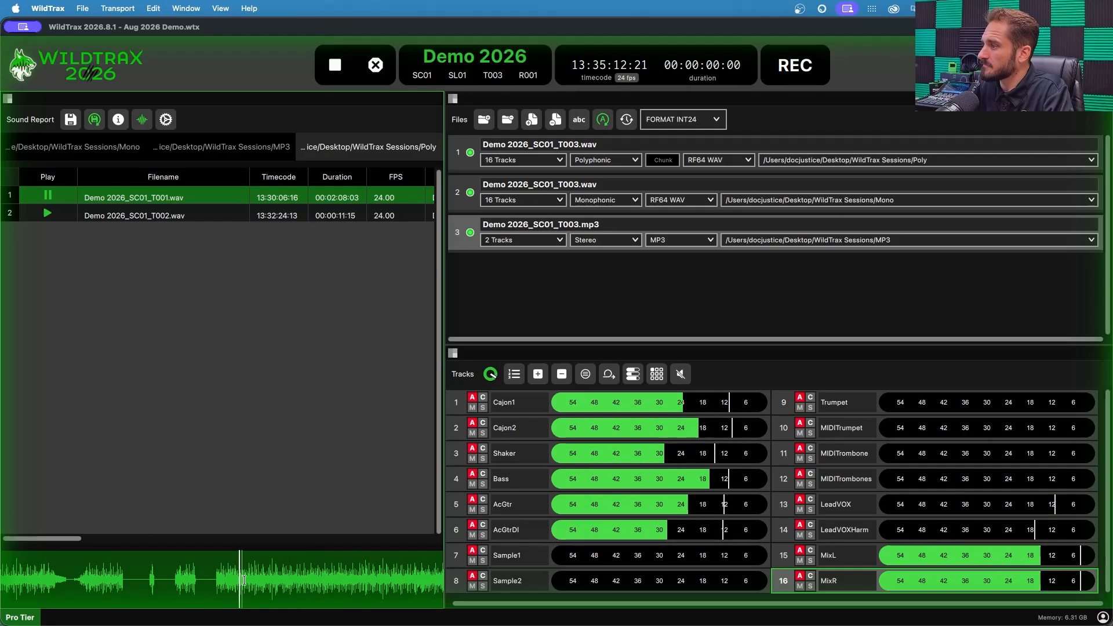
{"action": "left_click", "coordinate": [345, 582]}
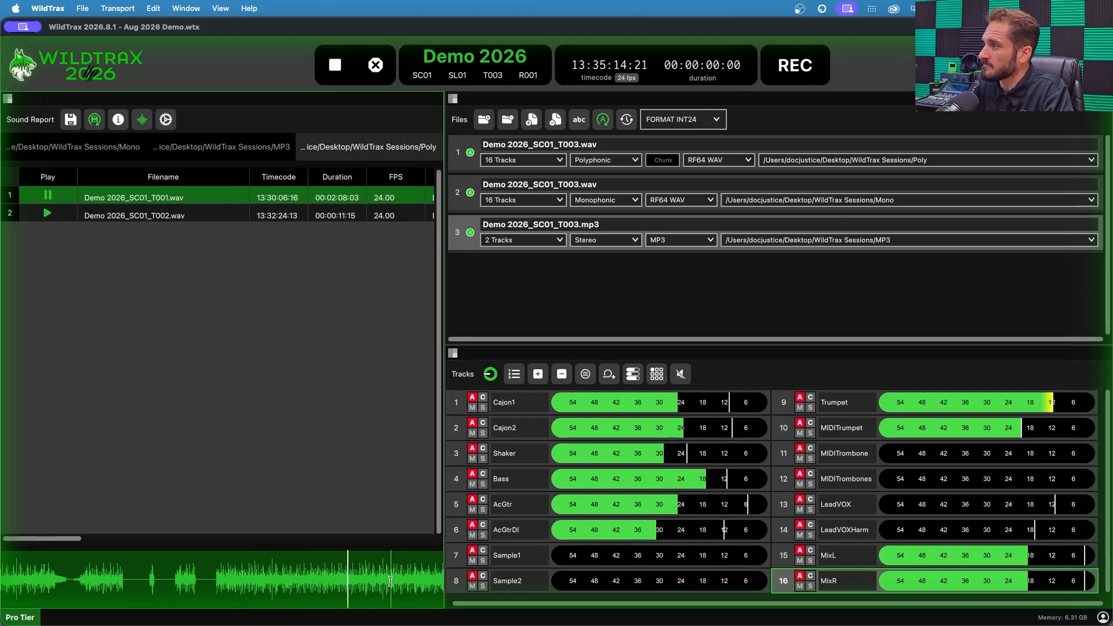
{"action": "left_click", "coordinate": [391, 582]}
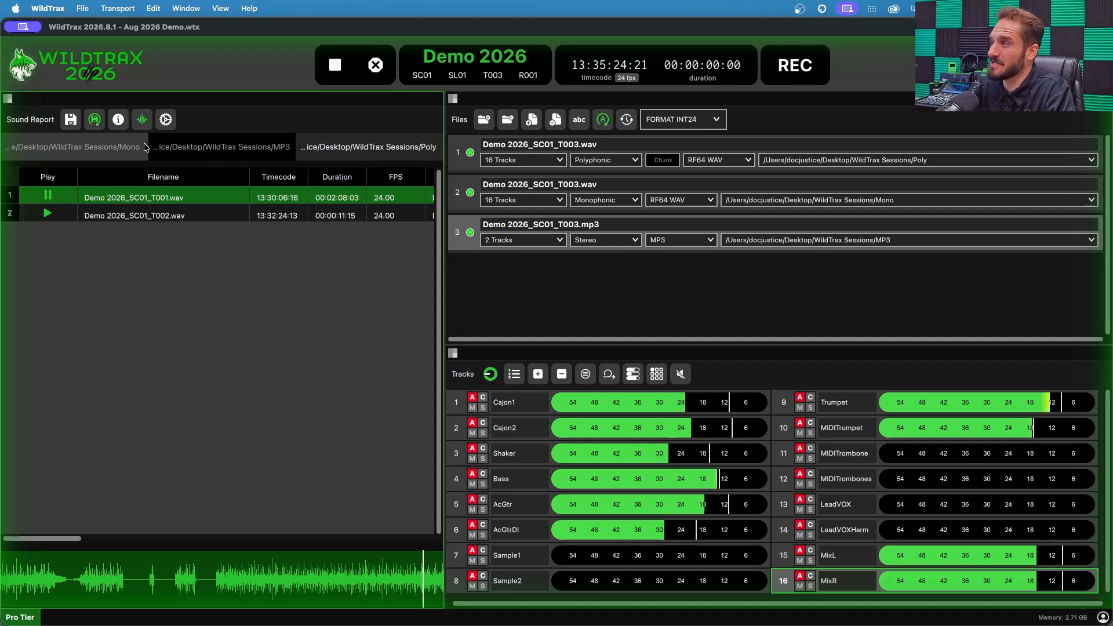
{"action": "left_click", "coordinate": [50, 198]}
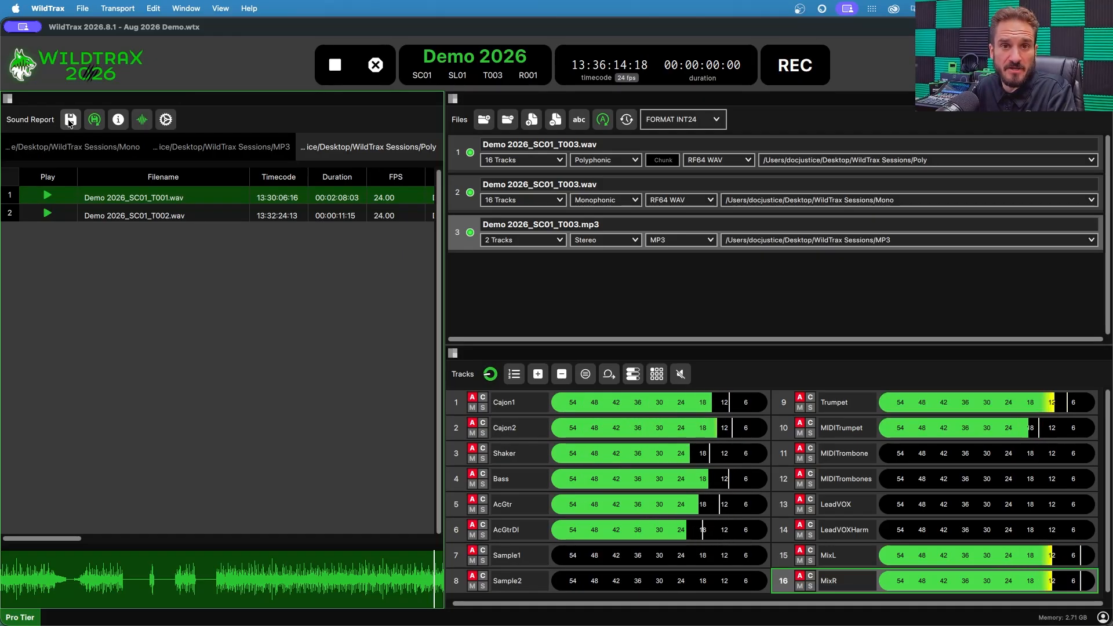
- Review the Sound Report Info fields and accept the dialog, and toggle the report's waveform display off and on again
{"action": "left_click", "coordinate": [118, 120]}
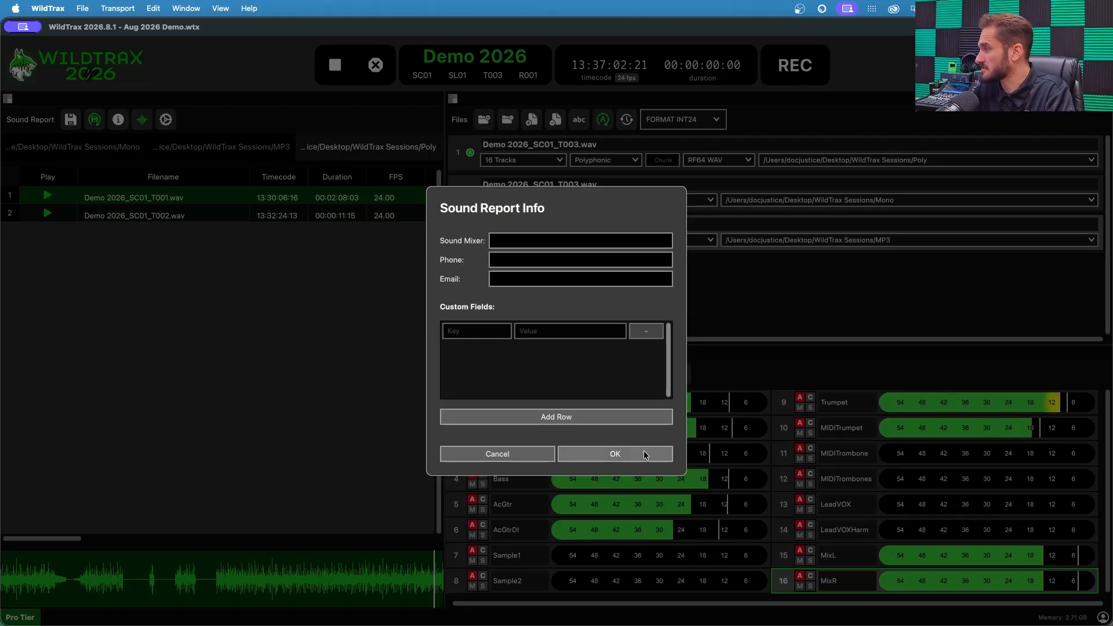
{"action": "left_click", "coordinate": [616, 454]}
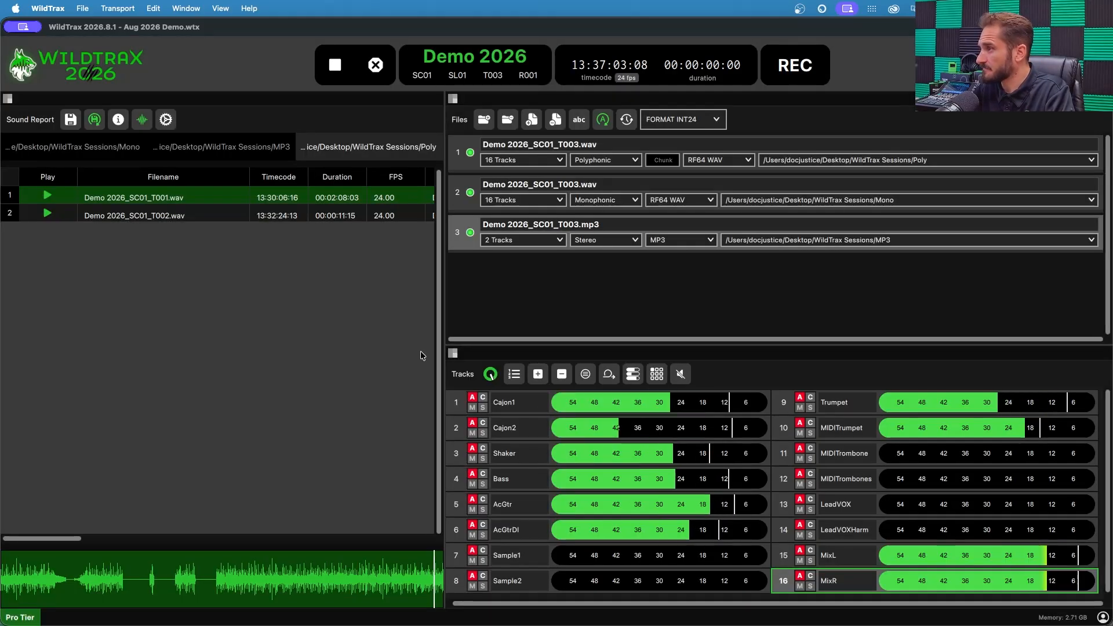
{"action": "left_click", "coordinate": [141, 121]}
{"action": "left_click", "coordinate": [139, 124]}
{"action": "left_click", "coordinate": [140, 123]}
{"action": "left_click", "coordinate": [140, 122]}
{"action": "left_click", "coordinate": [141, 122]}
{"action": "left_click", "coordinate": [141, 121]}
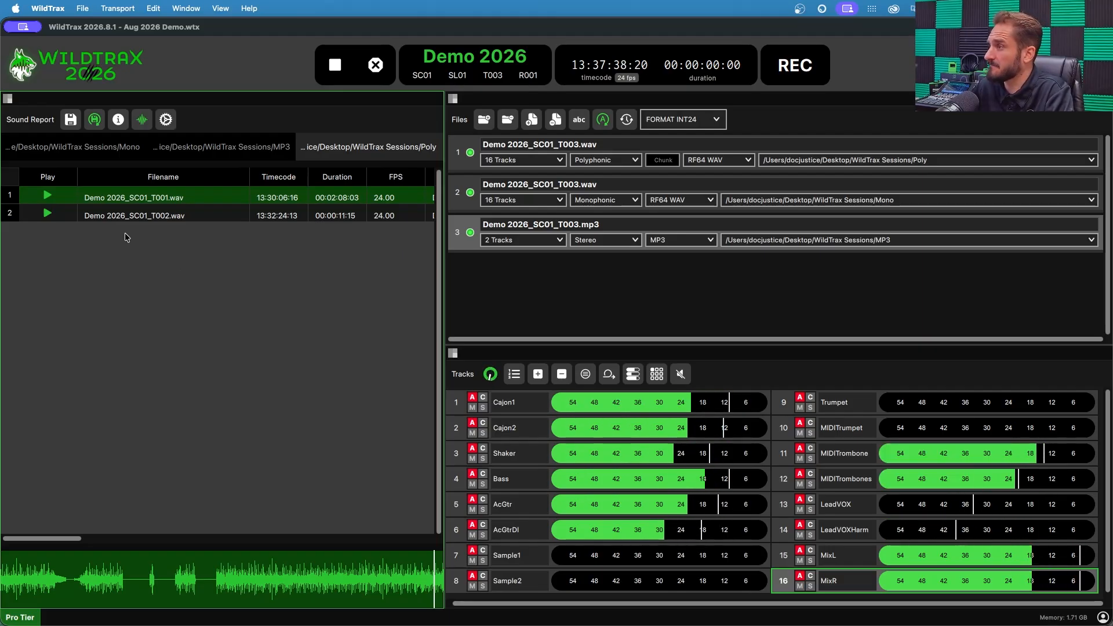
- Replace the Sound Report with the Sample Pad and set the Horn pad's background color to light blue
{"action": "left_click", "coordinate": [9, 98]}
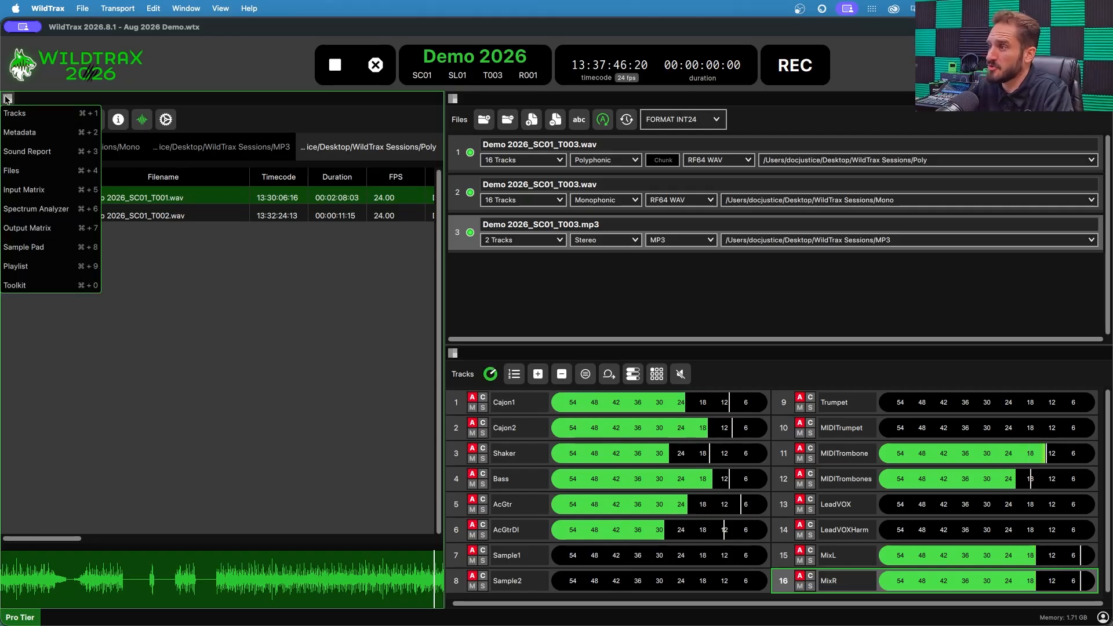
{"action": "left_click", "coordinate": [69, 253]}
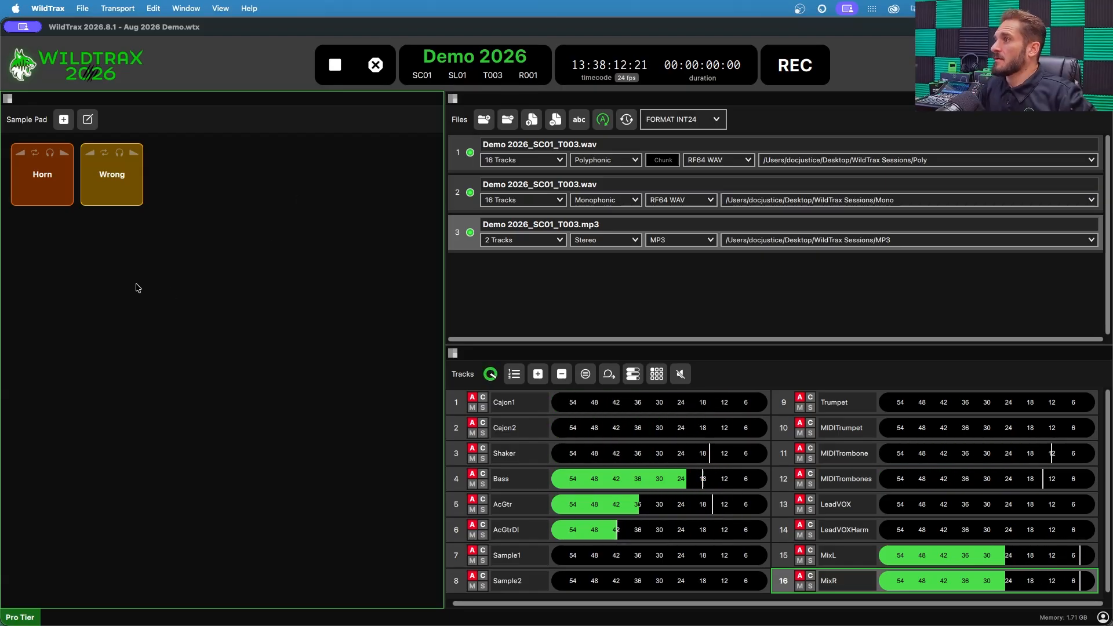
{"action": "right_click", "coordinate": [49, 179]}
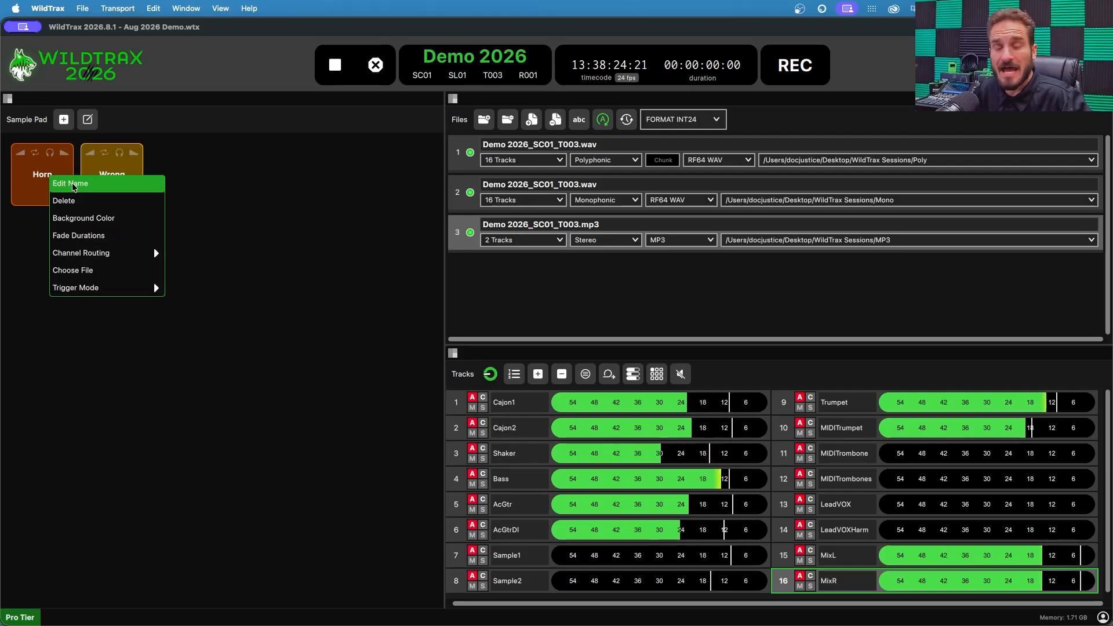
{"action": "left_click", "coordinate": [94, 219]}
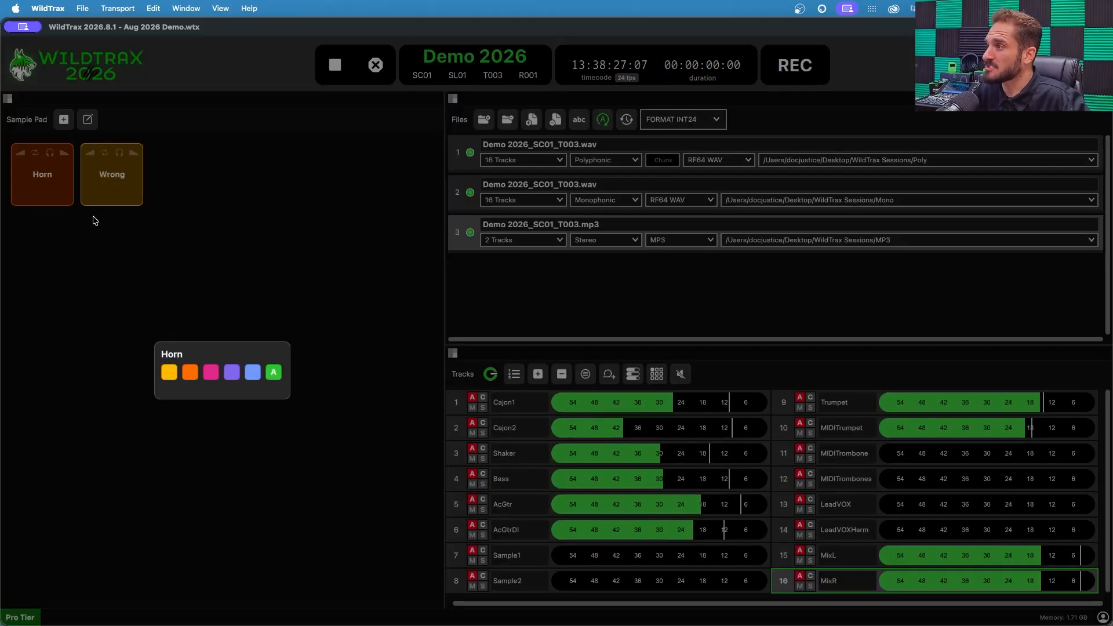
{"action": "left_click", "coordinate": [253, 375]}
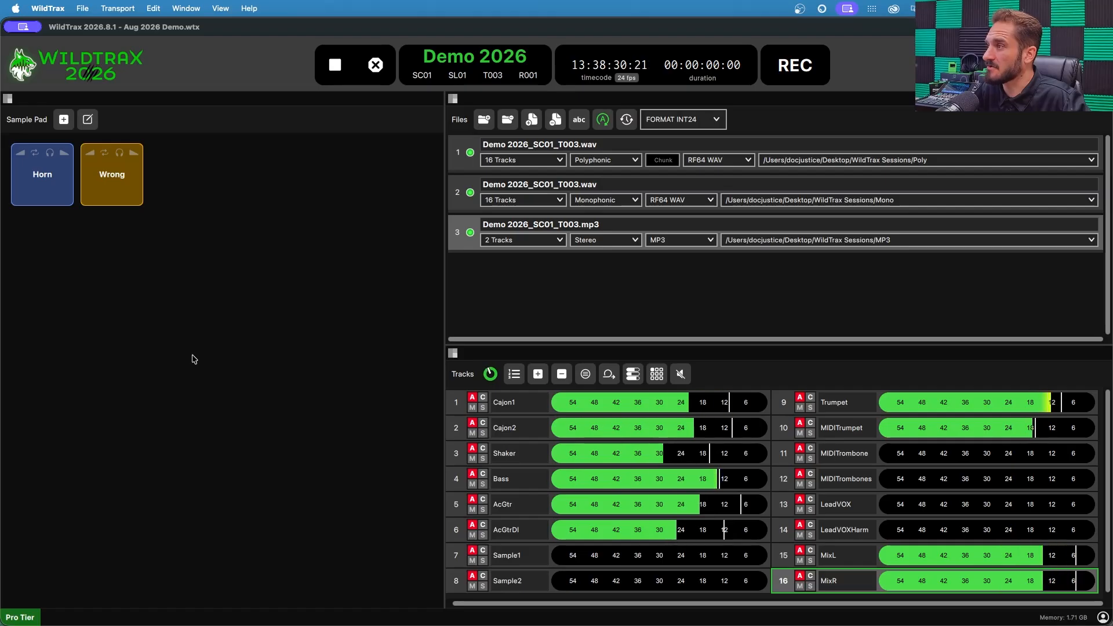
- Set the Horn sample pad's trigger mode to Momentary
{"action": "right_click", "coordinate": [38, 172]}
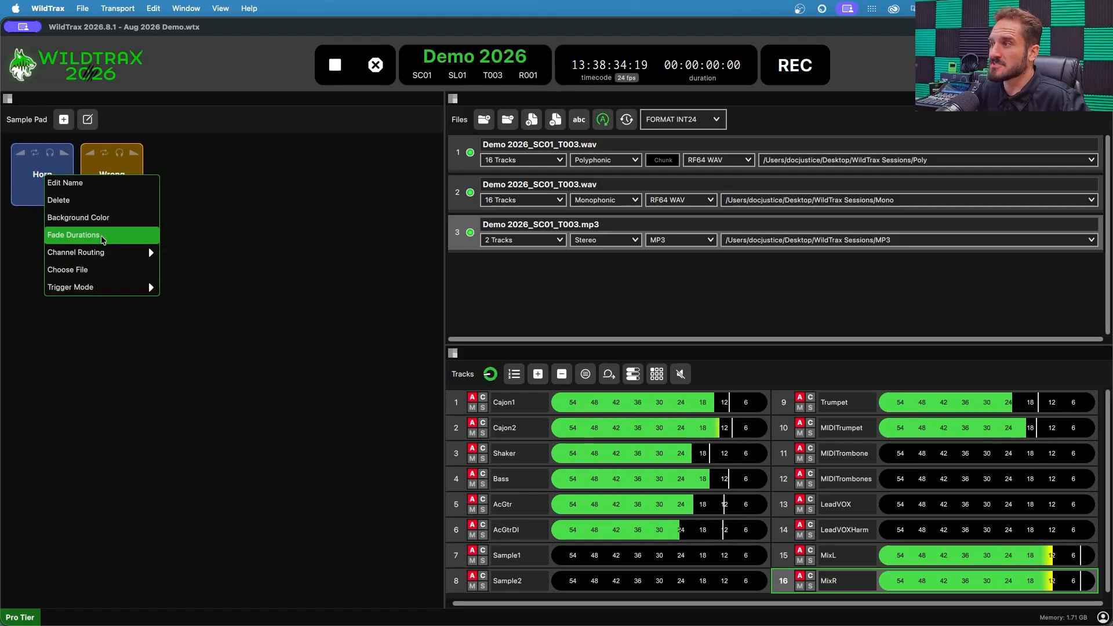
{"action": "mouse_move", "coordinate": [104, 254]}
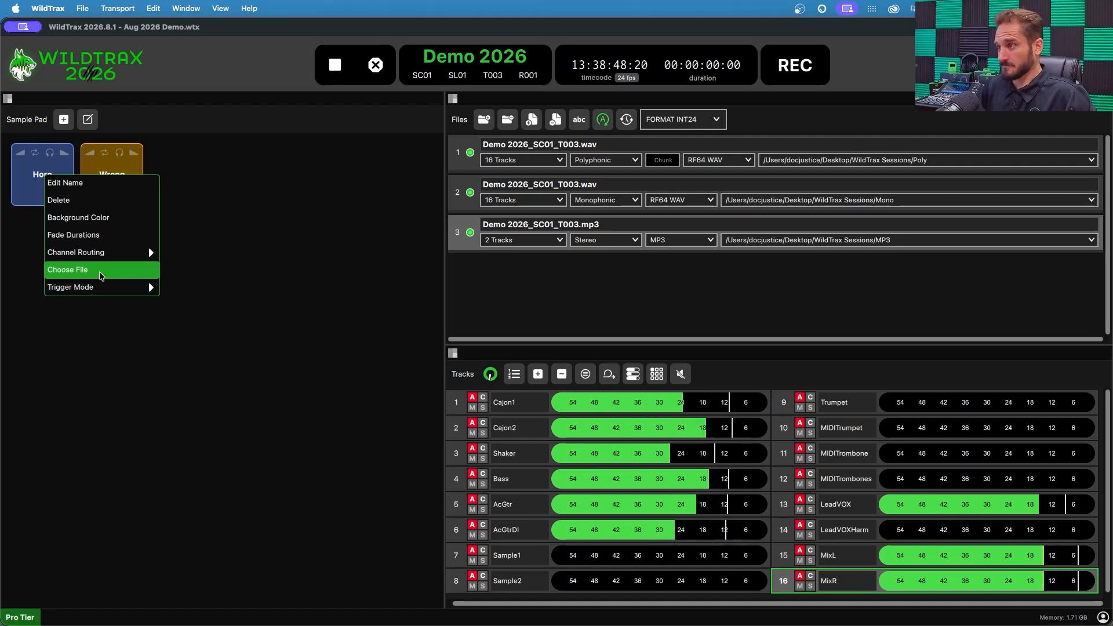
{"action": "mouse_move", "coordinate": [101, 287]}
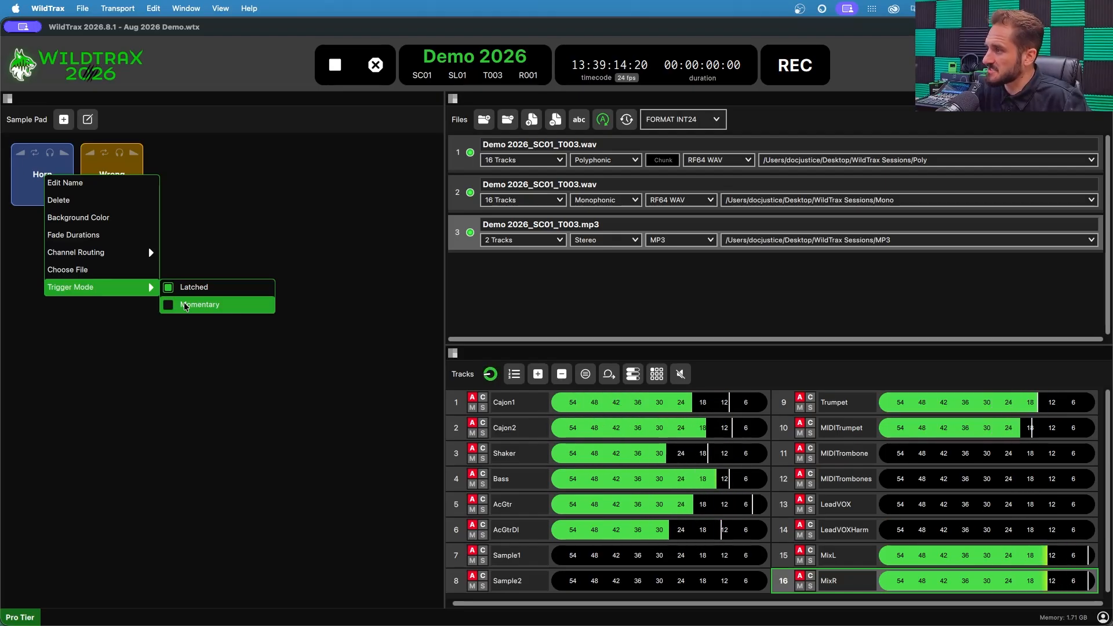
{"action": "left_click", "coordinate": [186, 307]}
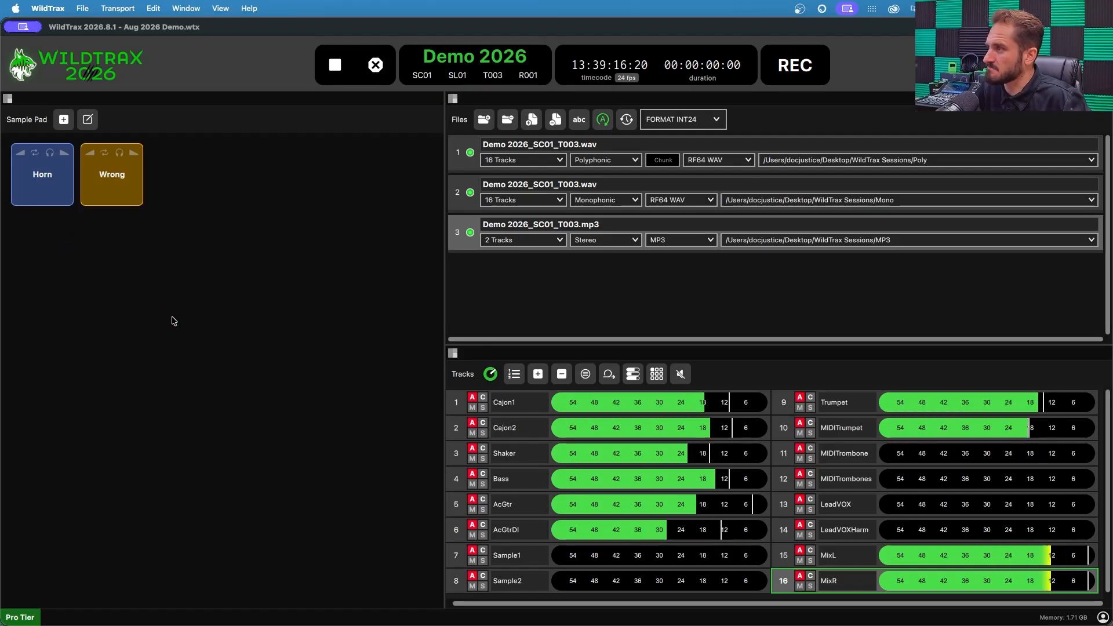
- Choose Latched as the trigger mode of the Wrong sample pad
{"action": "right_click", "coordinate": [111, 193]}
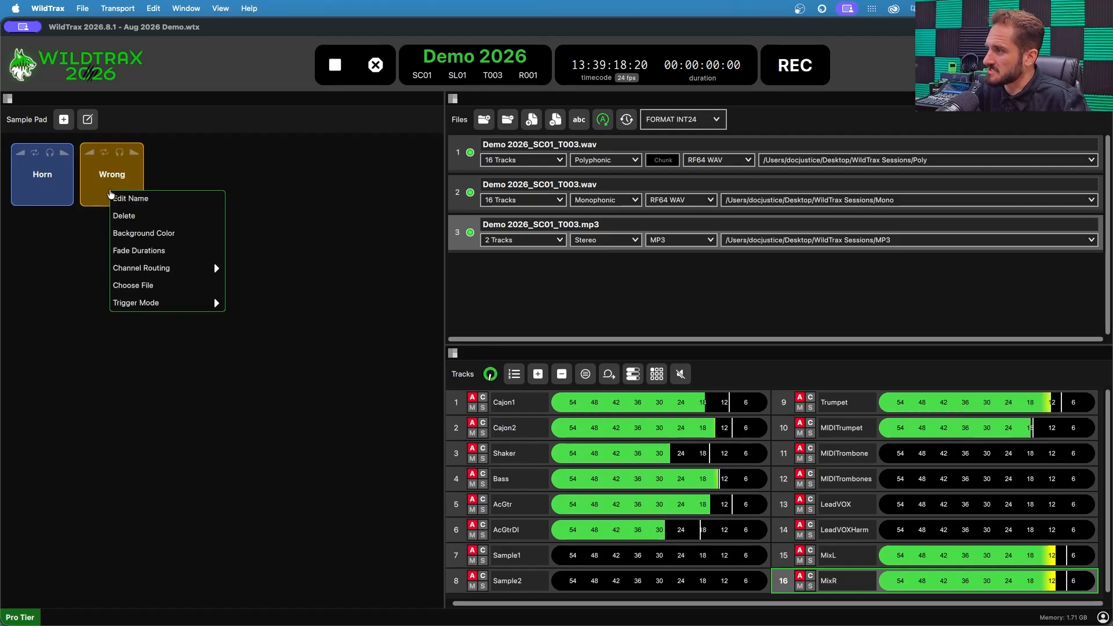
{"action": "mouse_move", "coordinate": [182, 308]}
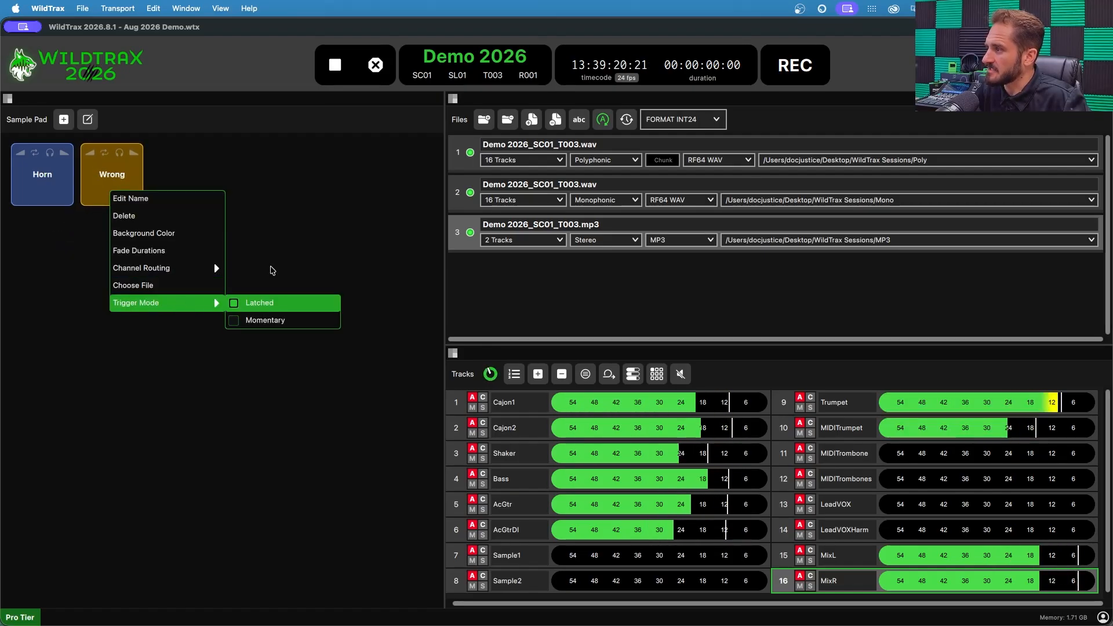
{"action": "left_click", "coordinate": [246, 303]}
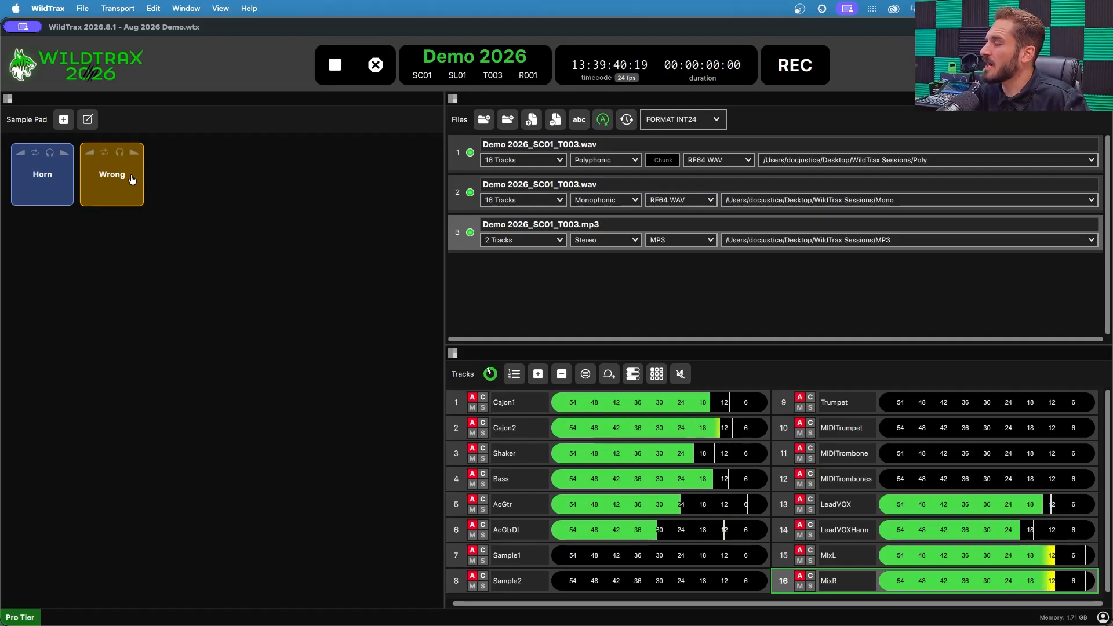
- Replace the Sample Pad with the Playlist and play "Gonna Make You Sweat (Everybody Dance Now).wav"
{"action": "left_click", "coordinate": [8, 99]}
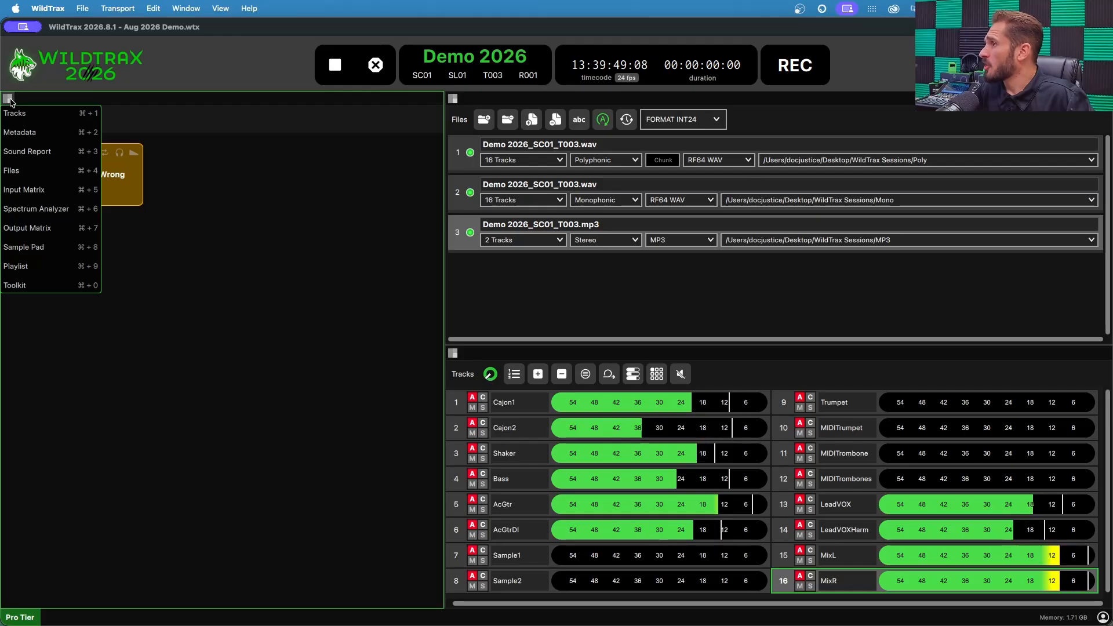
{"action": "left_click", "coordinate": [47, 268]}
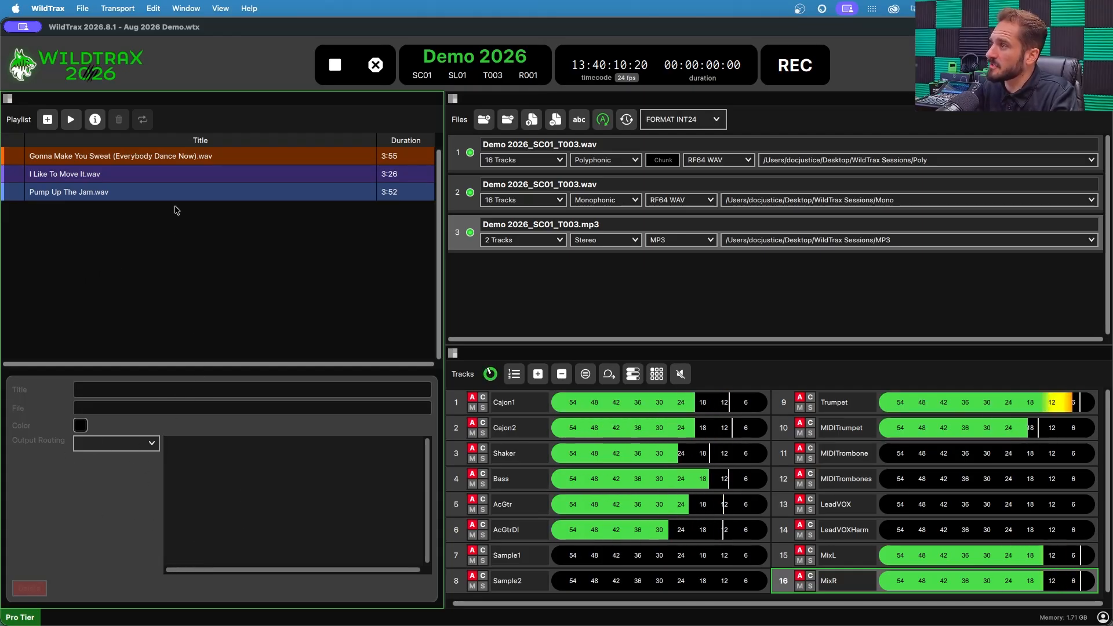
{"action": "left_click", "coordinate": [240, 160]}
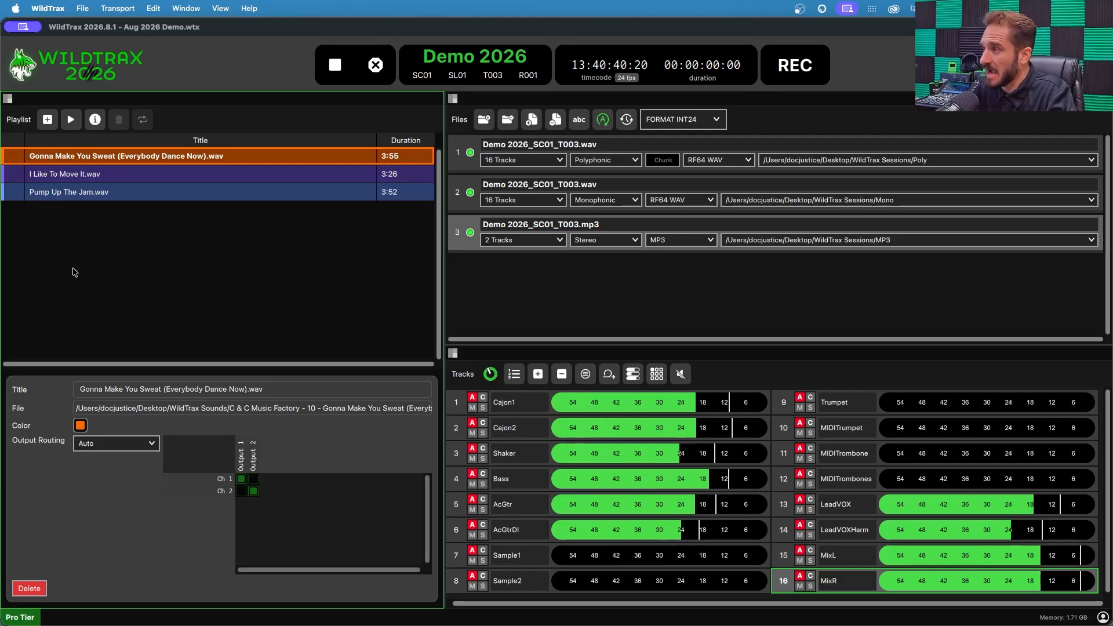
{"action": "left_click", "coordinate": [73, 120]}
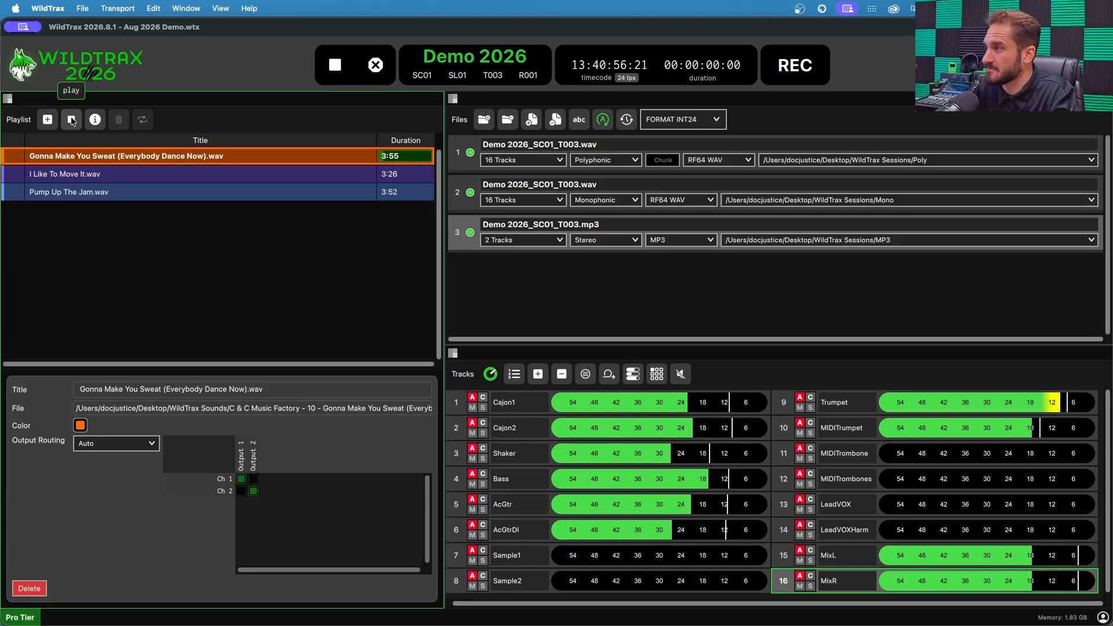
- Toggle the Playlist's track information section off and on several times, leaving it shown
{"action": "left_click", "coordinate": [95, 122]}
{"action": "left_click", "coordinate": [96, 121]}
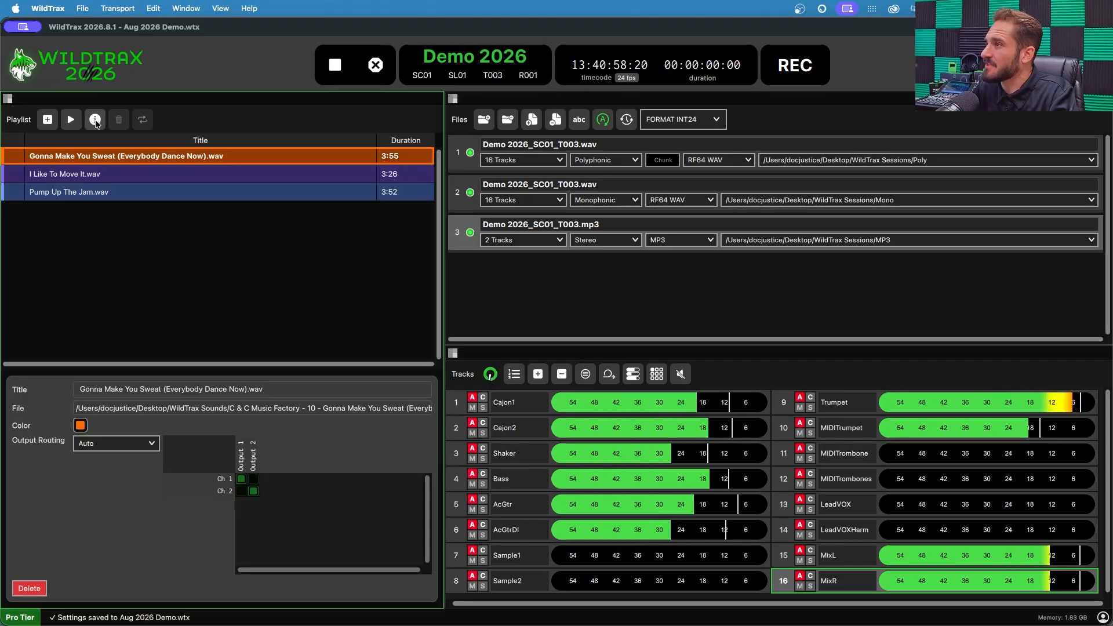
{"action": "left_click", "coordinate": [96, 122]}
{"action": "left_click", "coordinate": [95, 122]}
{"action": "left_click", "coordinate": [96, 122]}
{"action": "left_click", "coordinate": [96, 121]}
{"action": "left_click", "coordinate": [96, 122]}
{"action": "left_click", "coordinate": [96, 122]}
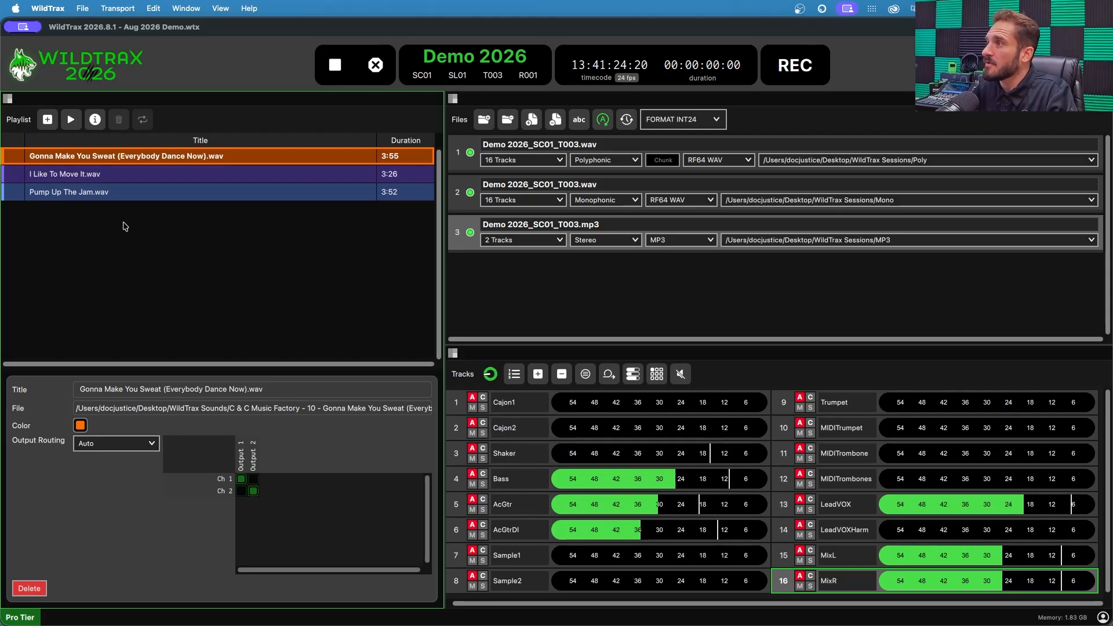
- Replace the Playlist with the Toolkit and load Demo 2026_SC01_T001.wav into it from the Poly folder in Finder
{"action": "left_click", "coordinate": [8, 98]}
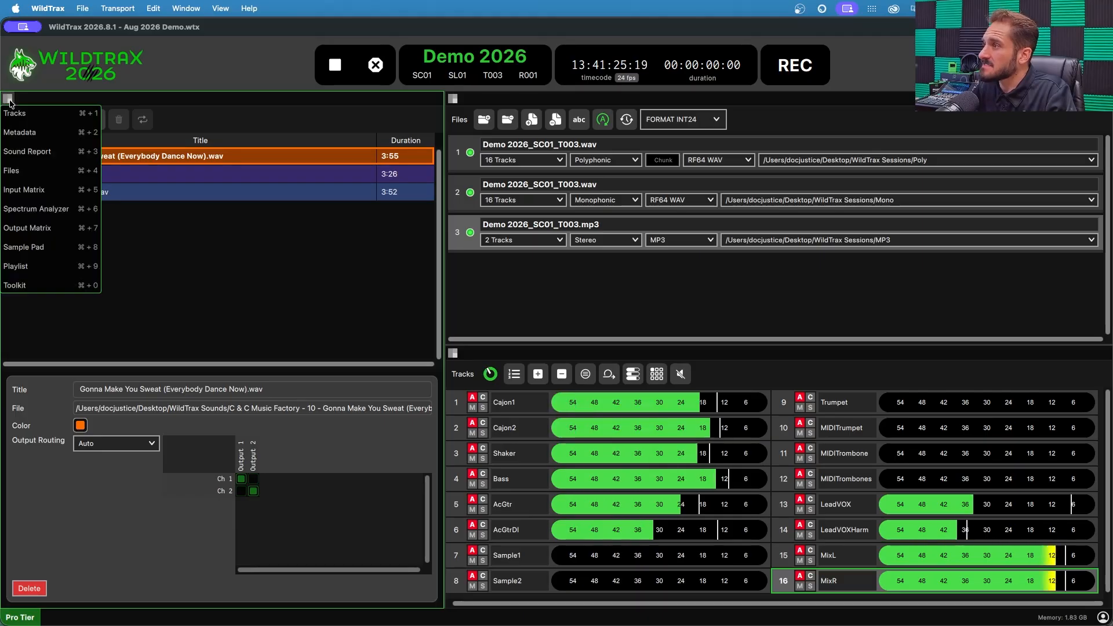
{"action": "left_click", "coordinate": [63, 286]}
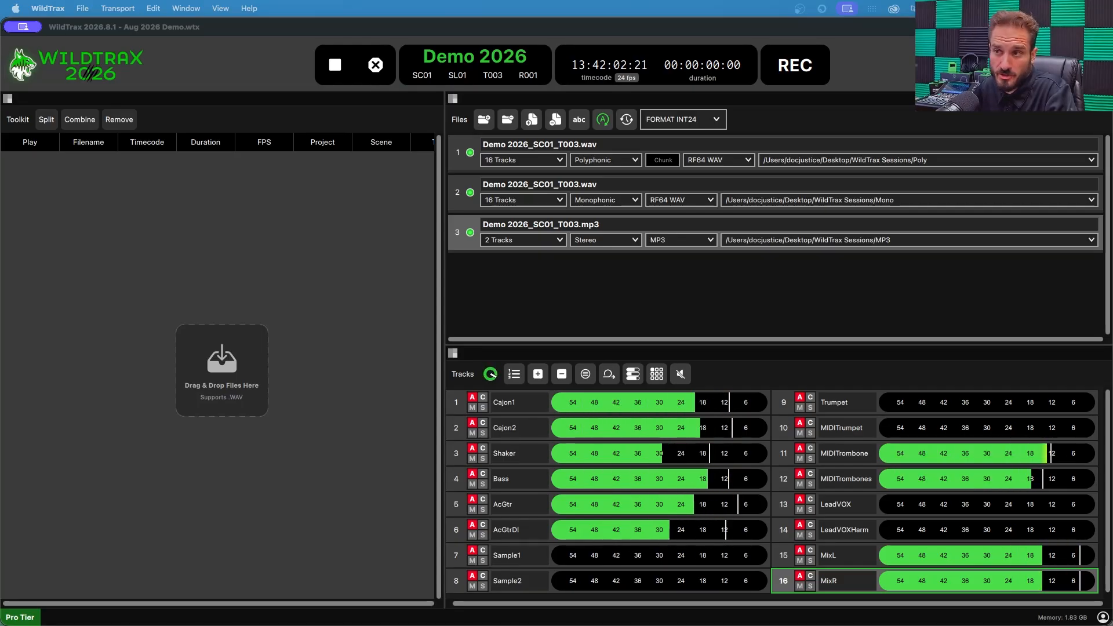
{"action": "left_click_drag", "start_coordinate": [0, 279], "coordinate": [637, 217]}
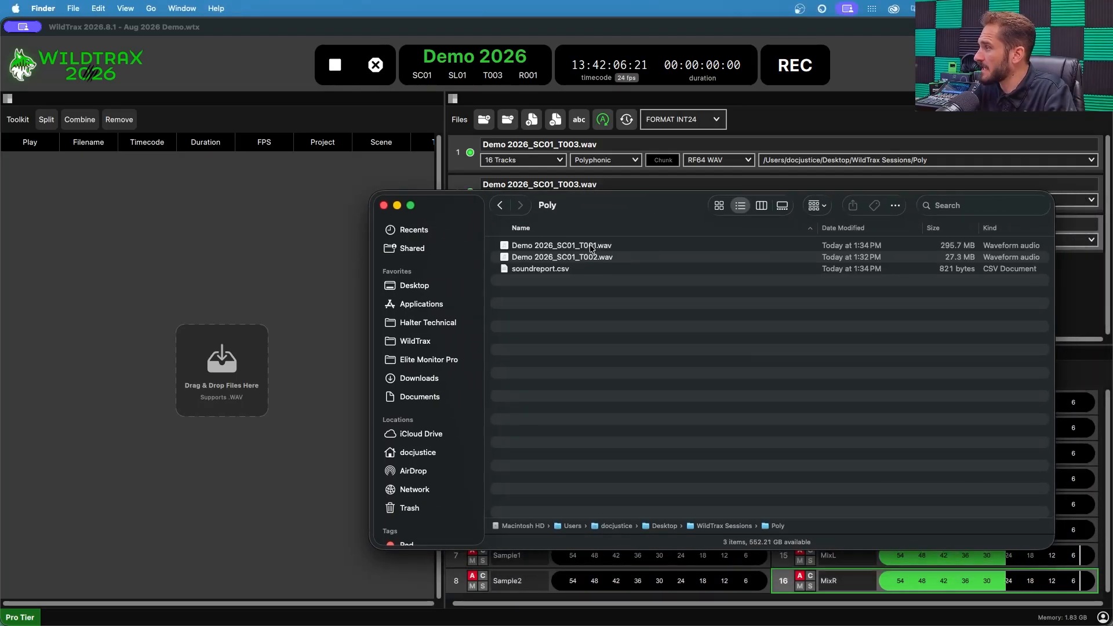
{"action": "left_click_drag", "start_coordinate": [585, 248], "coordinate": [233, 219]}
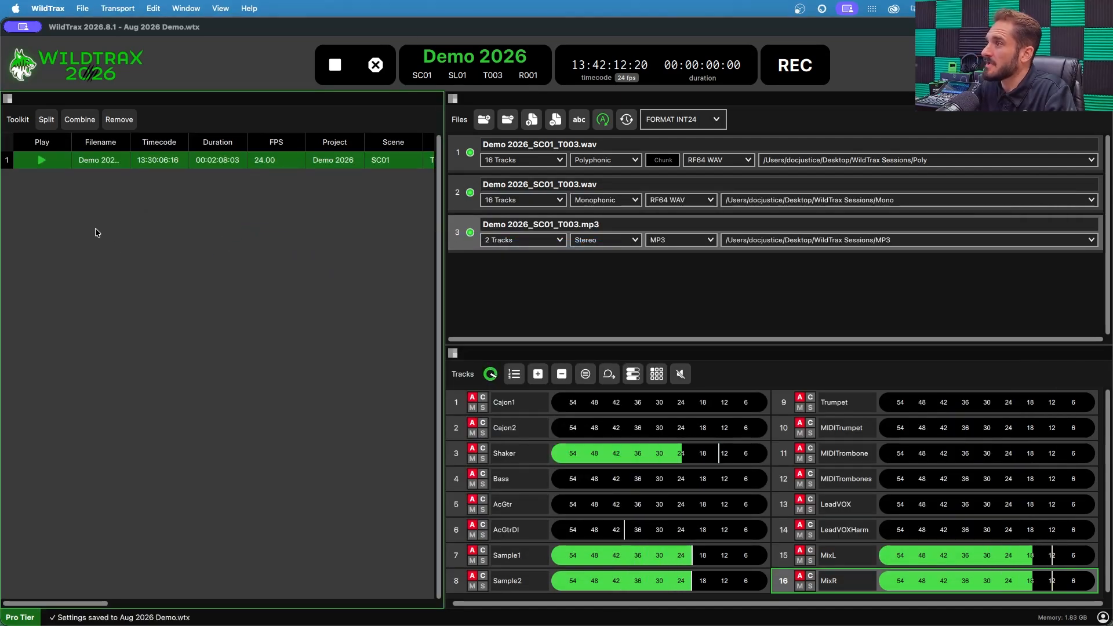
- Examine the loaded file's metadata and track names across the Toolkit columns
{"action": "scroll", "coordinate": [122, 172], "scroll_direction": "right", "scroll_amount": 5}
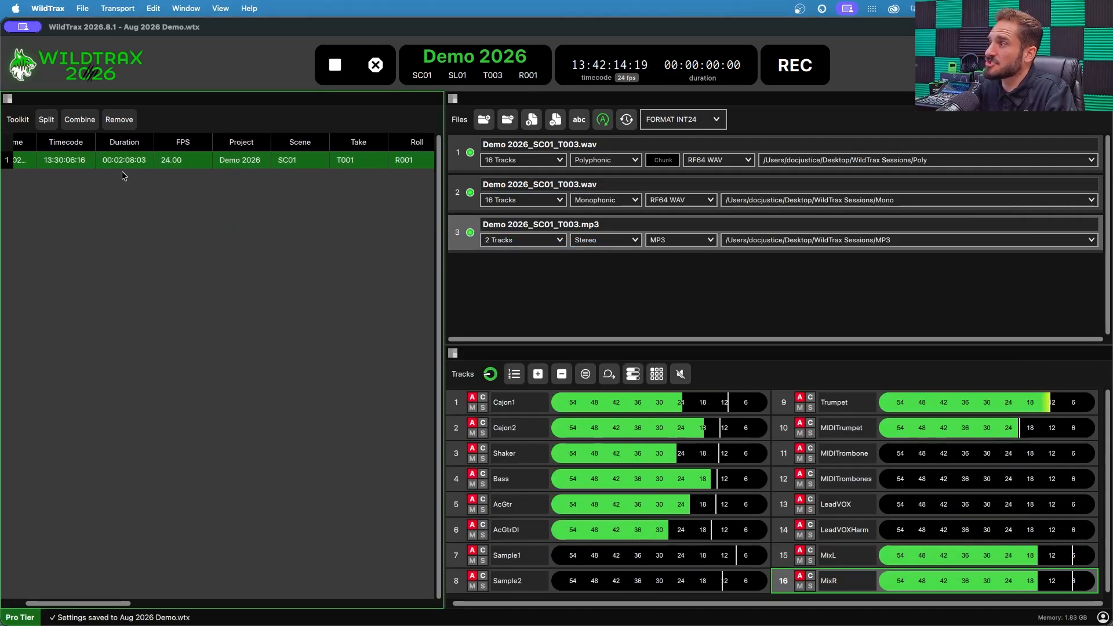
{"action": "scroll", "coordinate": [123, 172], "scroll_direction": "right", "scroll_amount": 10}
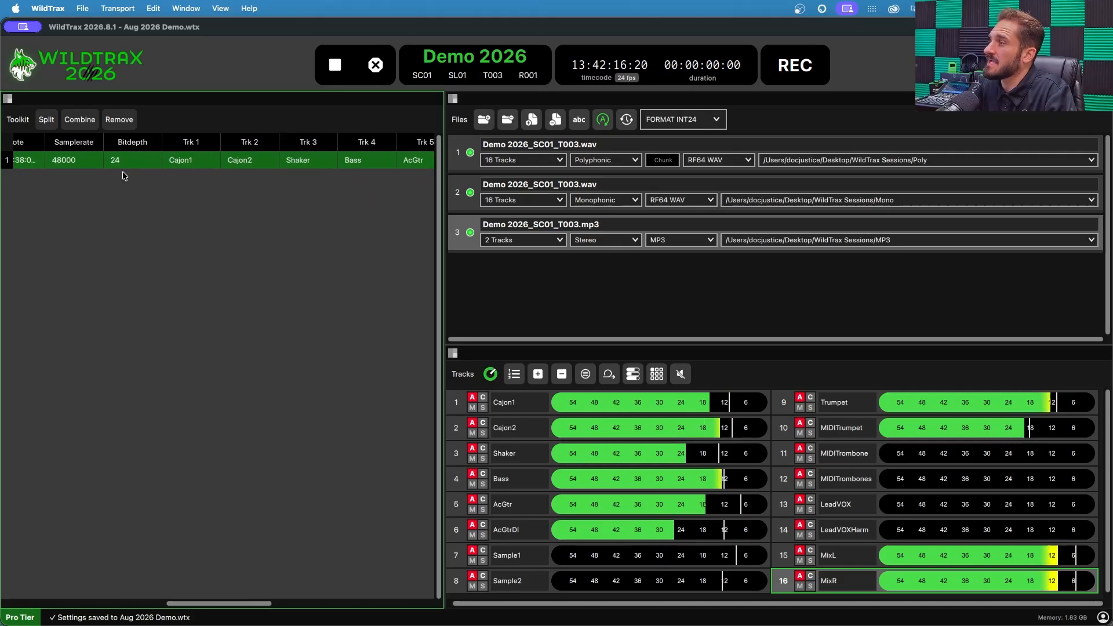
{"action": "scroll", "coordinate": [123, 172], "scroll_direction": "right", "scroll_amount": 8}
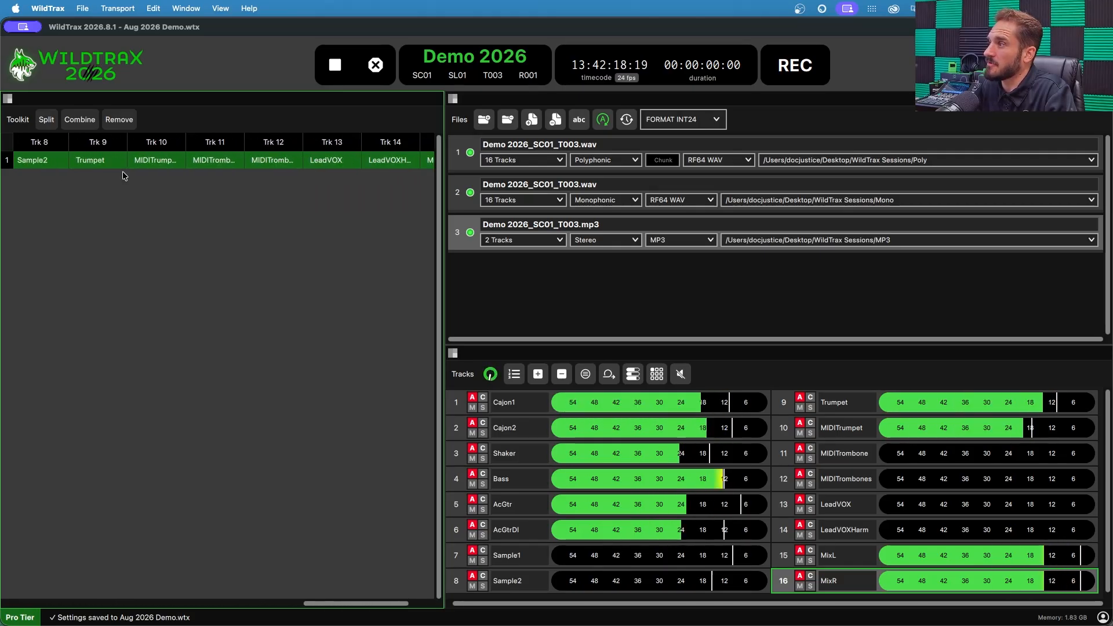
{"action": "scroll", "coordinate": [123, 172], "scroll_direction": "left", "scroll_amount": 20}
{"action": "scroll", "coordinate": [123, 171], "scroll_direction": "left", "scroll_amount": 6}
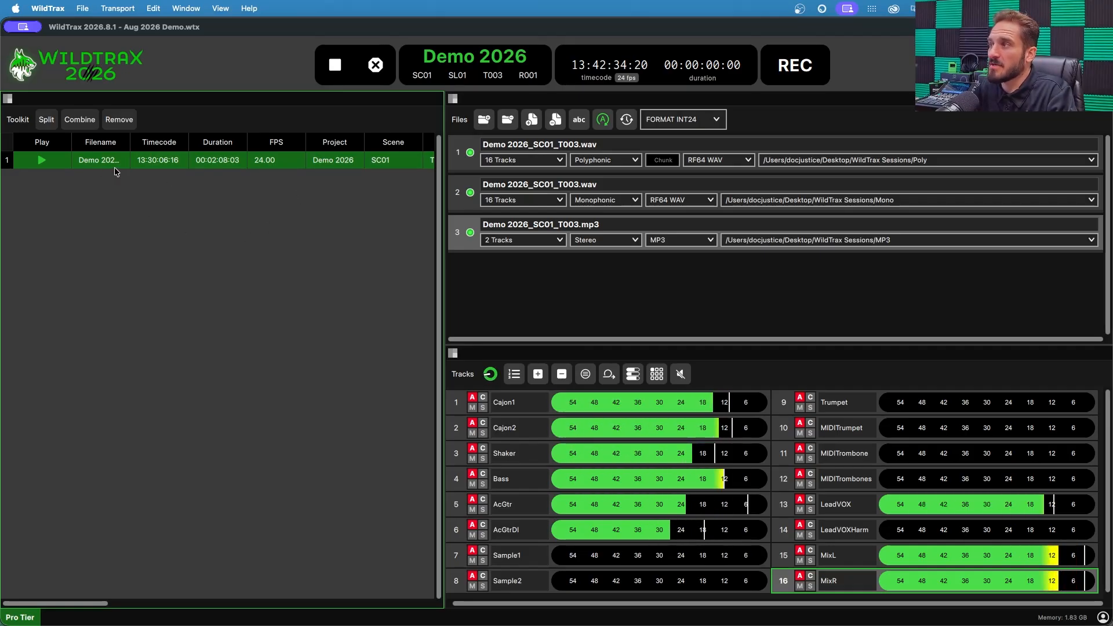
- Open the loaded file's Take value for editing, leave it as is, and review its remaining metadata and track names
{"action": "scroll", "coordinate": [272, 185], "scroll_direction": "right", "scroll_amount": 5}
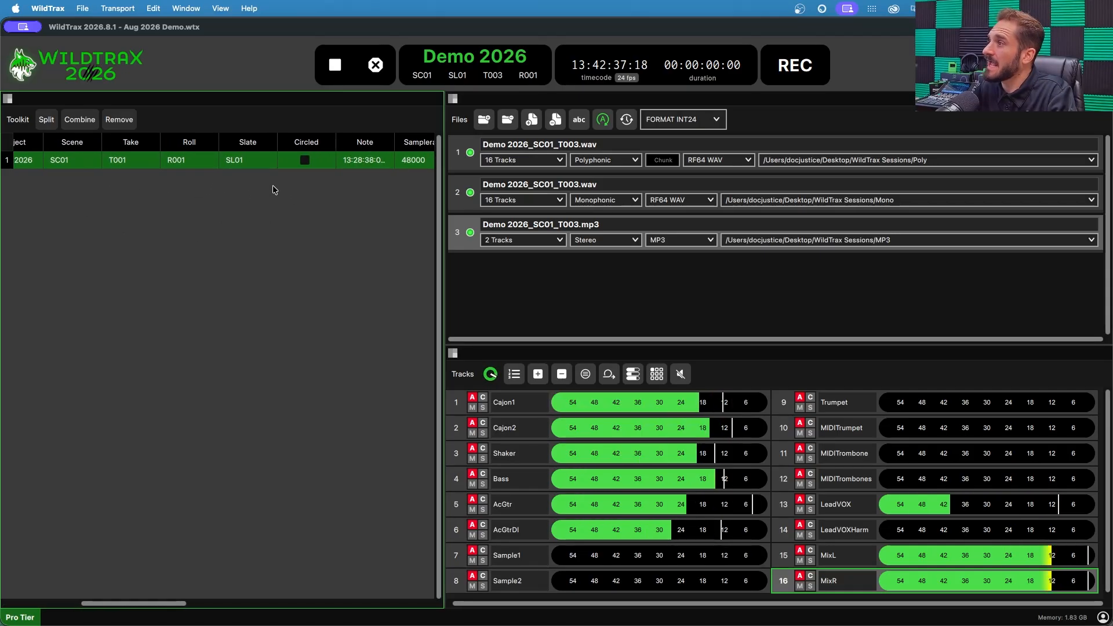
{"action": "double_click", "coordinate": [122, 160]}
{"action": "key", "text": "Return"}
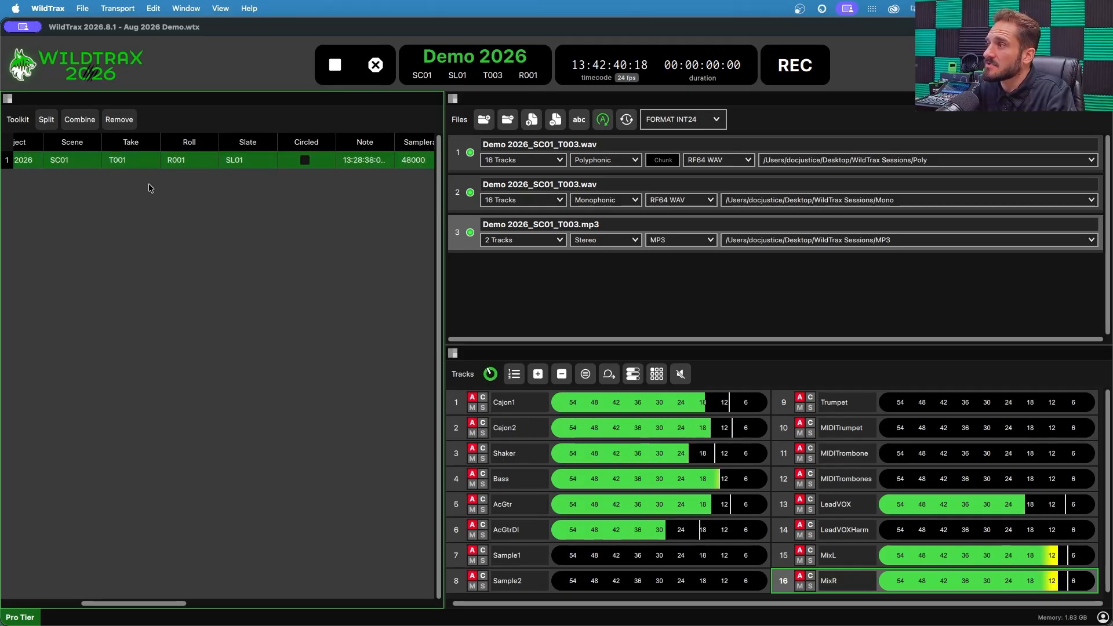
{"action": "scroll", "coordinate": [193, 165], "scroll_direction": "right", "scroll_amount": 3}
{"action": "scroll", "coordinate": [193, 165], "scroll_direction": "left", "scroll_amount": 2}
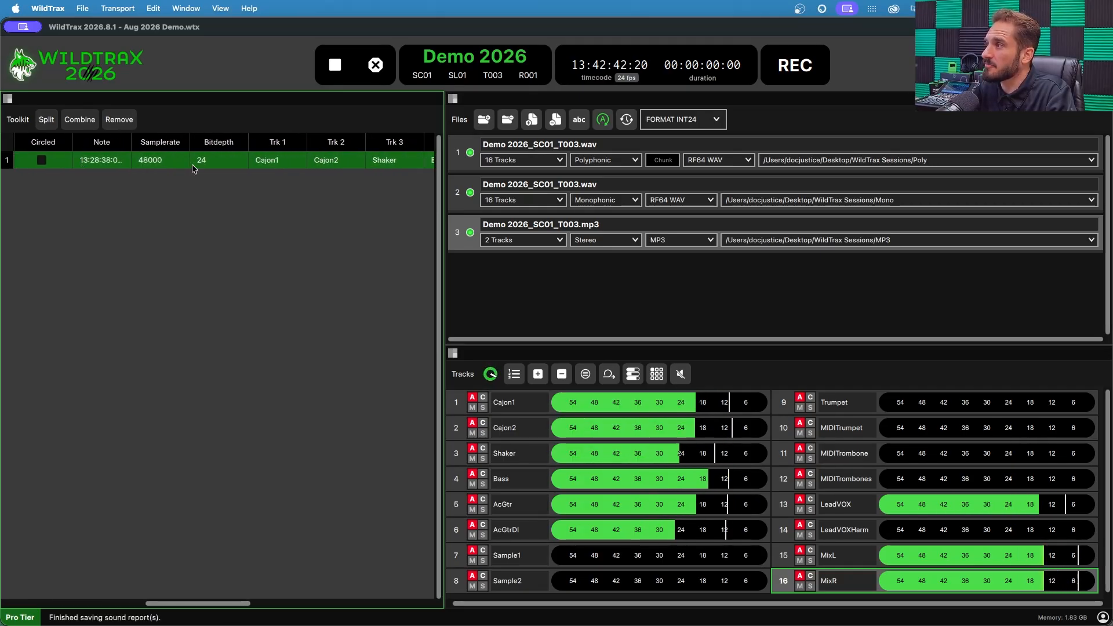
{"action": "scroll", "coordinate": [189, 161], "scroll_direction": "right", "scroll_amount": 5}
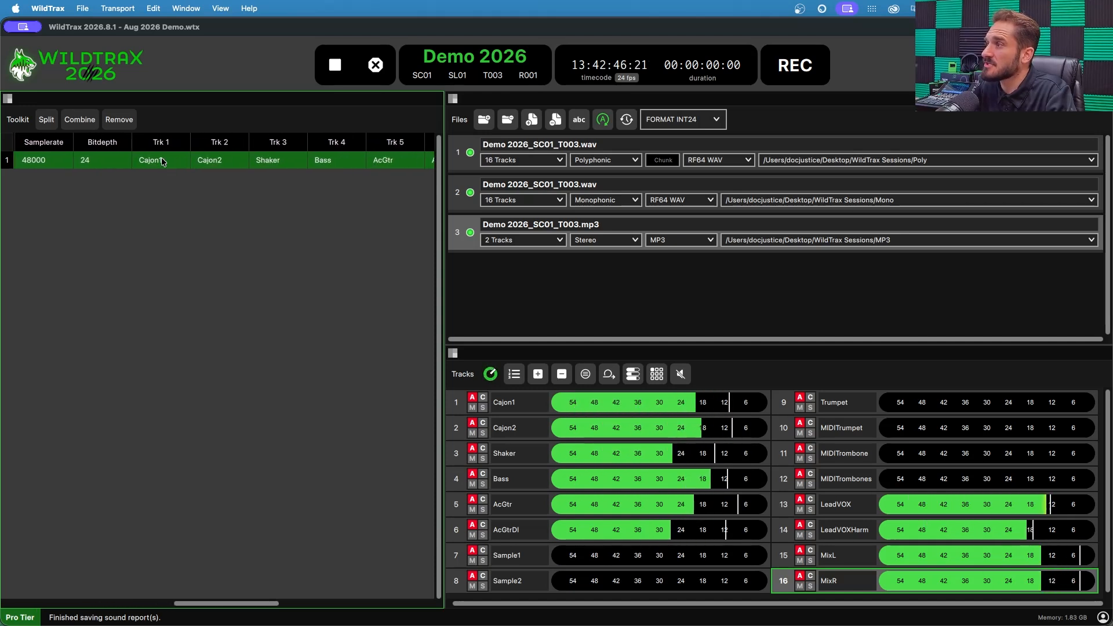
- Play the loaded T001 file in the Toolkit and pause it
{"action": "scroll", "coordinate": [163, 162], "scroll_direction": "left", "scroll_amount": 10}
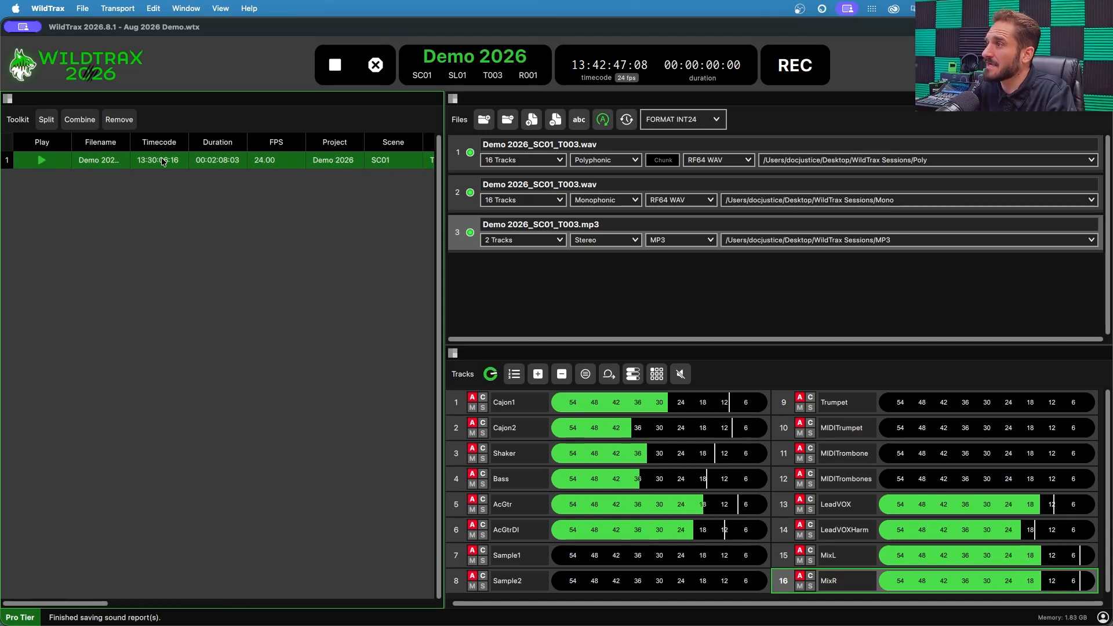
{"action": "left_click", "coordinate": [47, 160]}
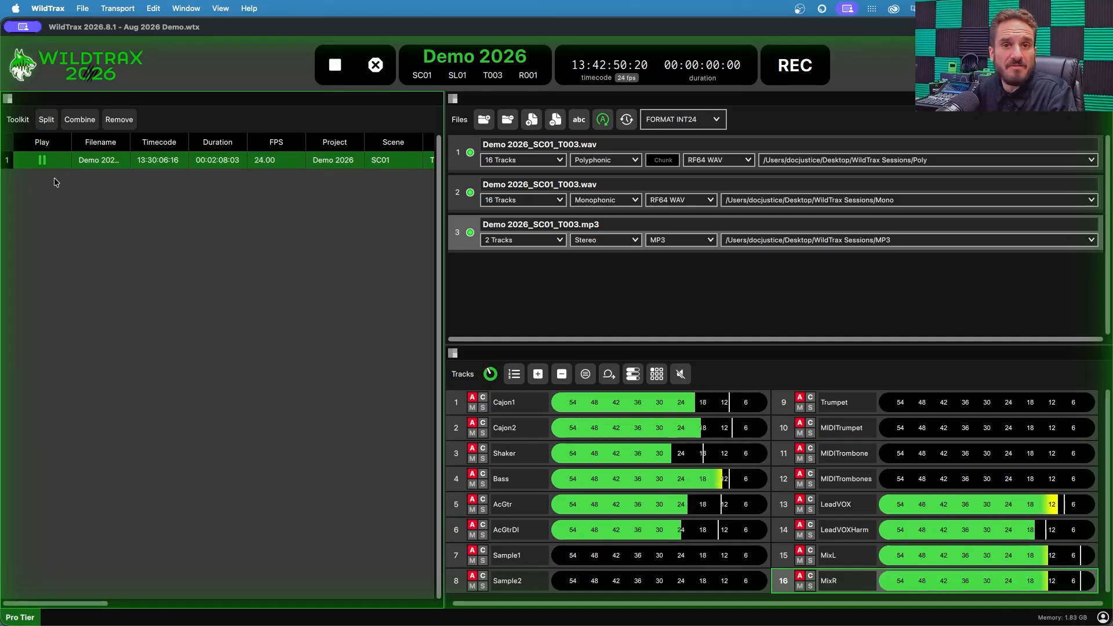
{"action": "left_click", "coordinate": [42, 160]}
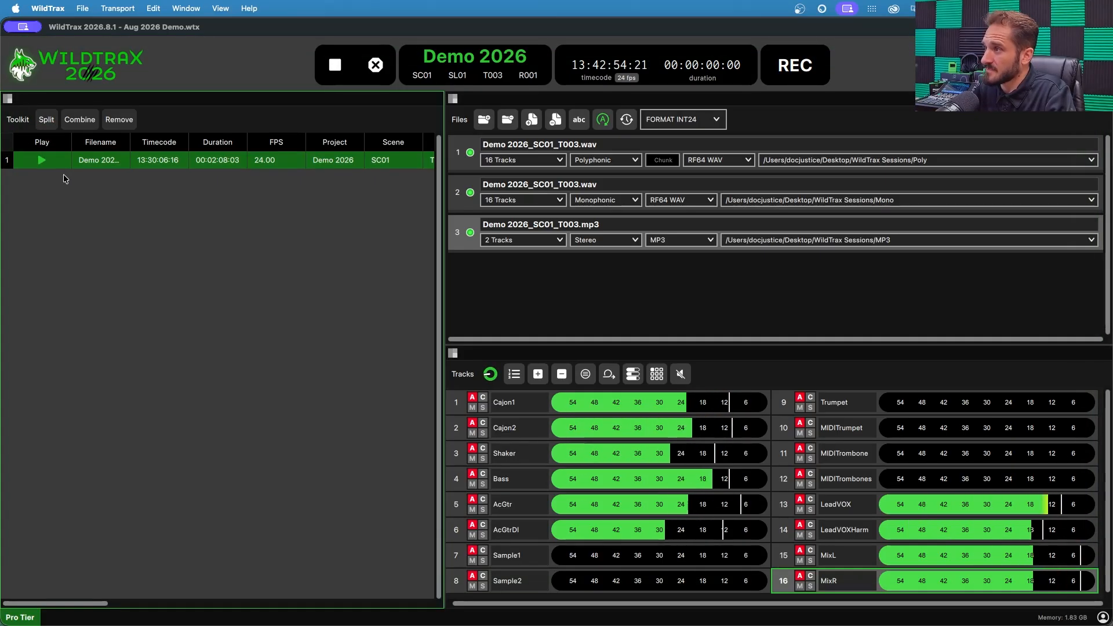
- Open the Split dialog for the T001 file, review its channel-to-file assignments and output directory, and close it without processing
{"action": "scroll", "coordinate": [345, 166], "scroll_direction": "right", "scroll_amount": 2}
{"action": "scroll", "coordinate": [341, 167], "scroll_direction": "left", "scroll_amount": 2}
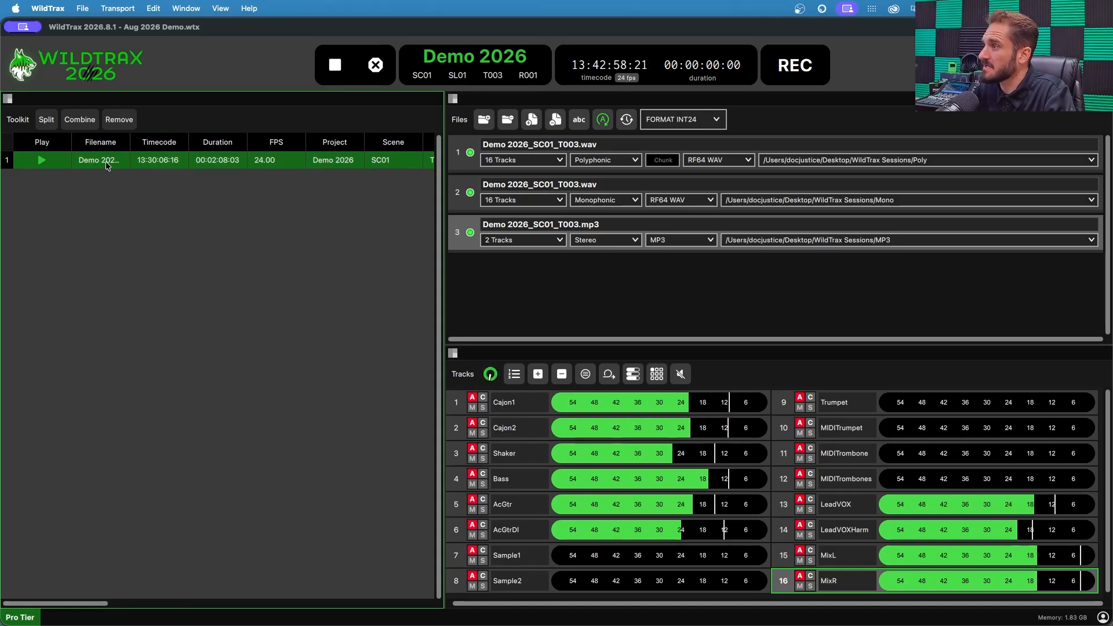
{"action": "left_click", "coordinate": [46, 120]}
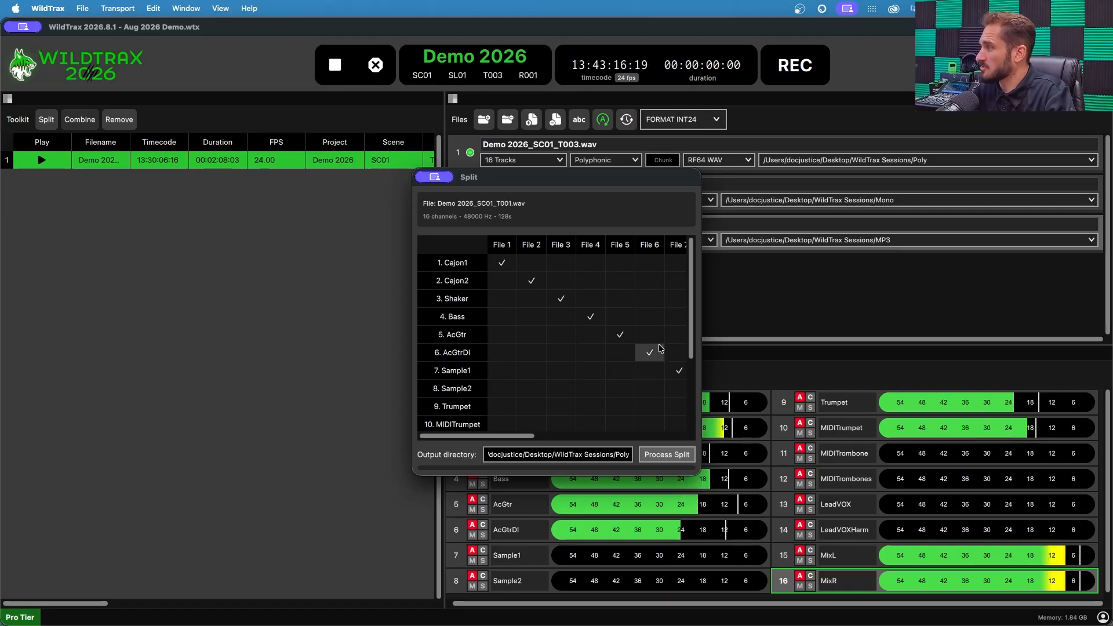
{"action": "left_click", "coordinate": [360, 242]}
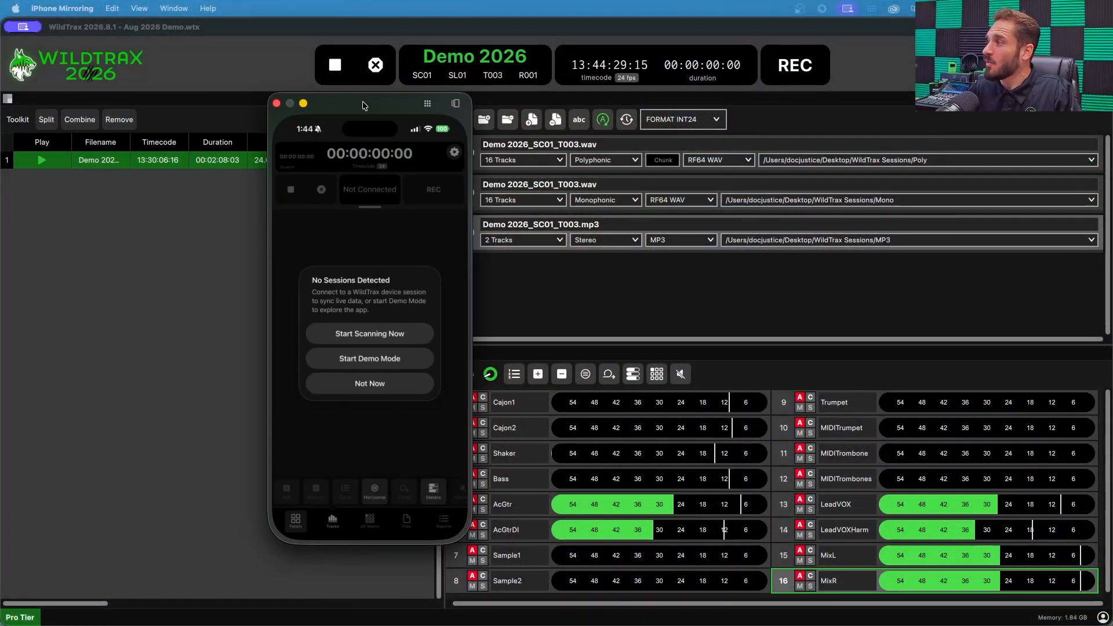
- Place the iPhone Mirroring window over the Toolkit, scan for WildTrax sessions on the phone, and connect to the Mac Studio session
{"action": "left_click_drag", "start_coordinate": [364, 105], "coordinate": [294, 146]}
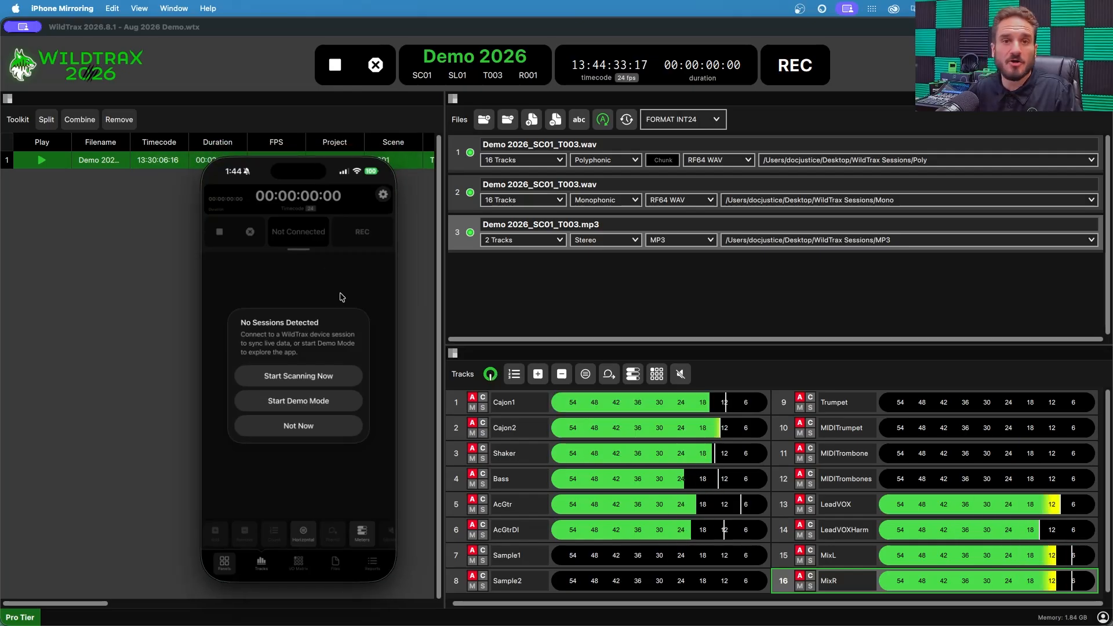
{"action": "left_click_drag", "start_coordinate": [301, 142], "coordinate": [268, 145]}
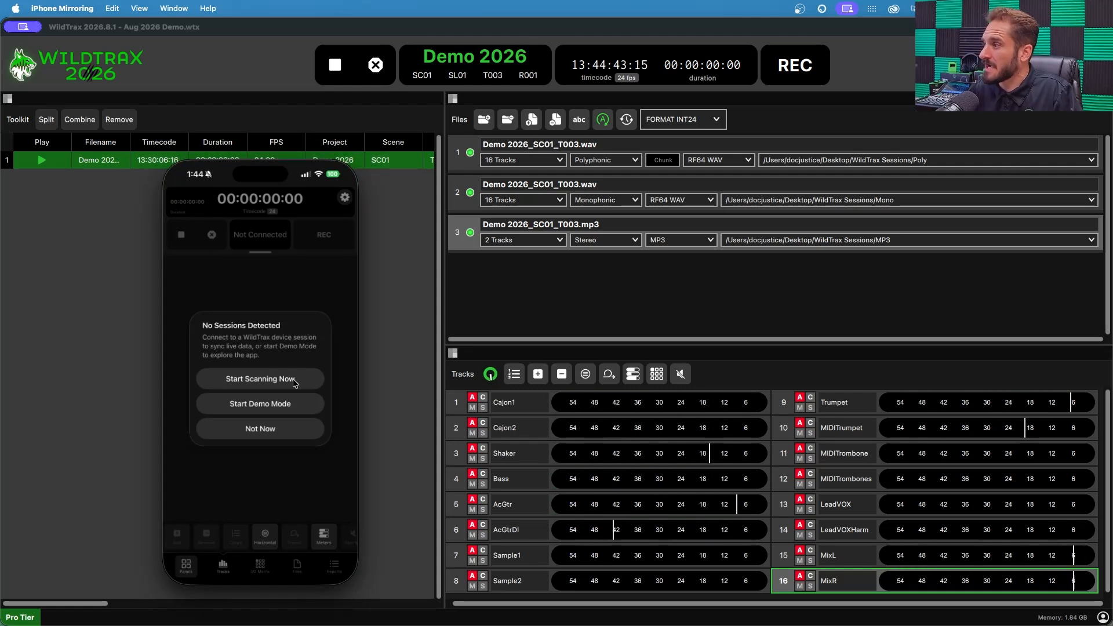
{"action": "left_click", "coordinate": [235, 380]}
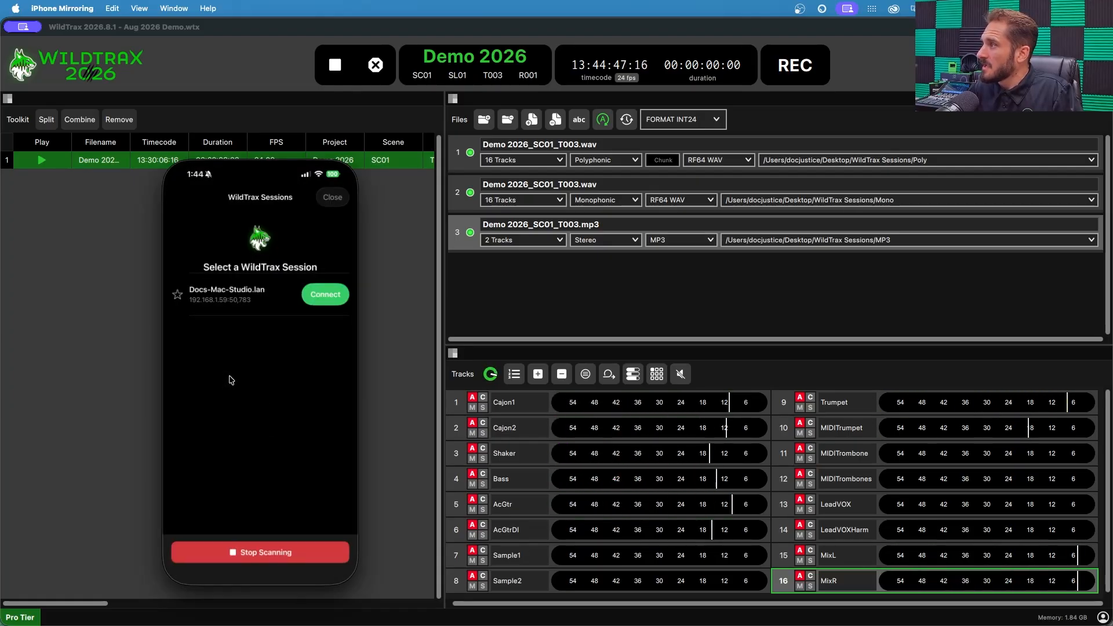
{"action": "left_click", "coordinate": [324, 303]}
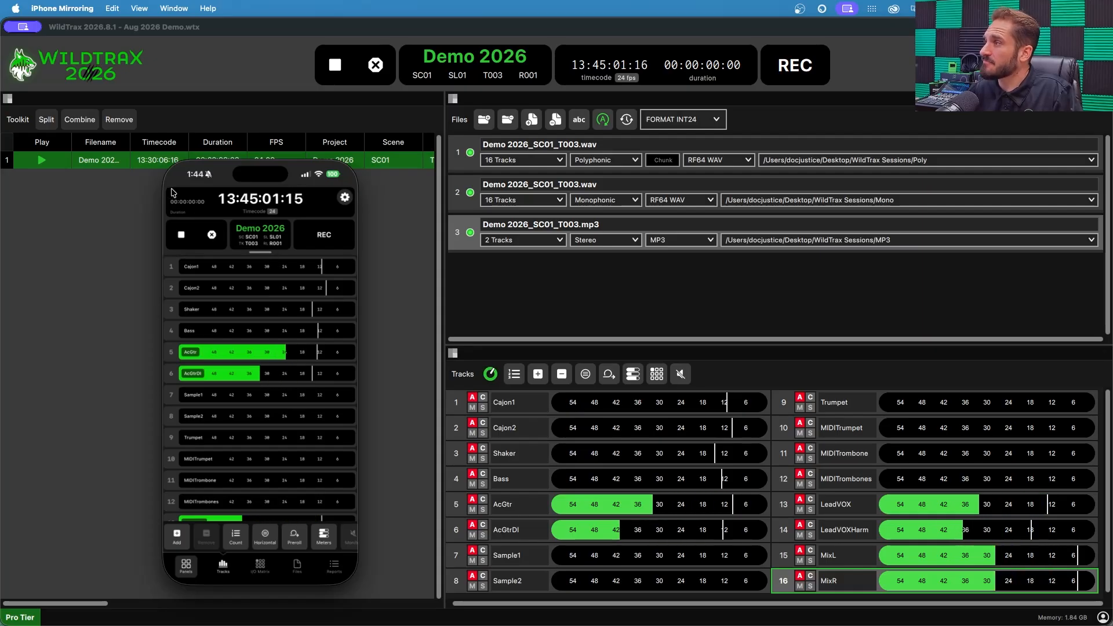
- Open the Session preferences on the Mac, review the session server status and the connected iPhone's permissions, and close the preferences
{"action": "left_click", "coordinate": [198, 56]}
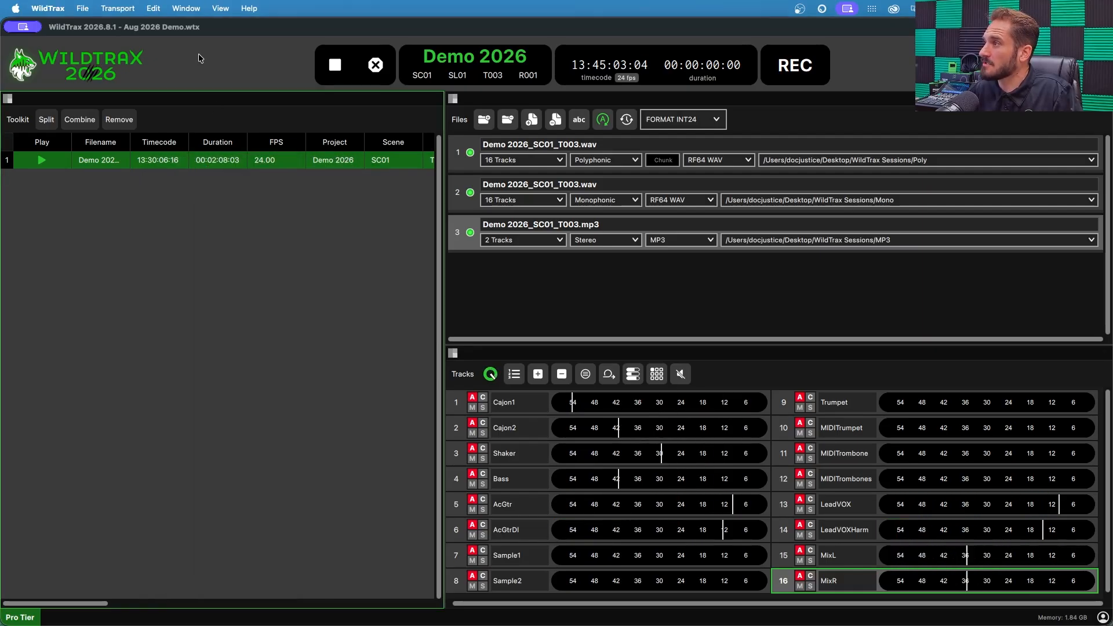
{"action": "left_click", "coordinate": [49, 7]}
{"action": "left_click", "coordinate": [63, 48]}
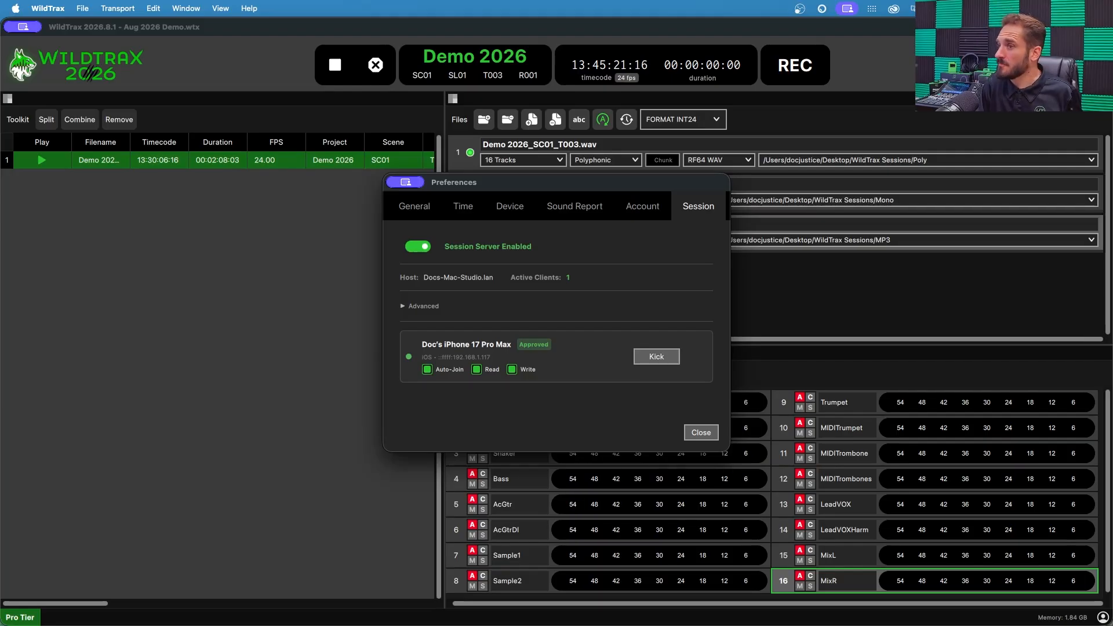
{"action": "key", "text": "super+Tab"}
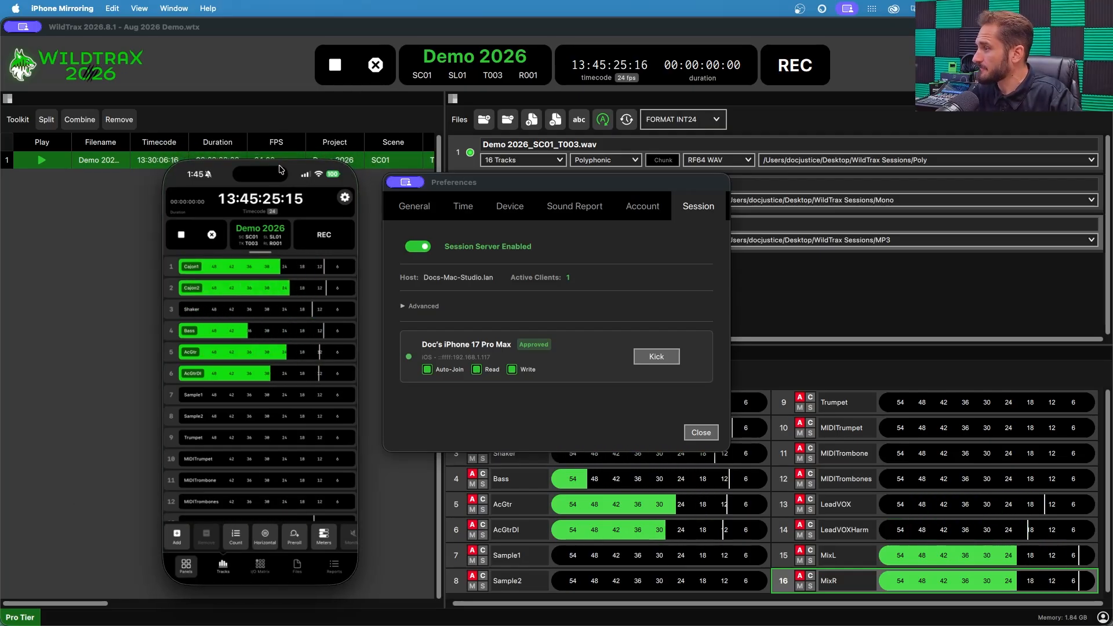
{"action": "left_click", "coordinate": [700, 432]}
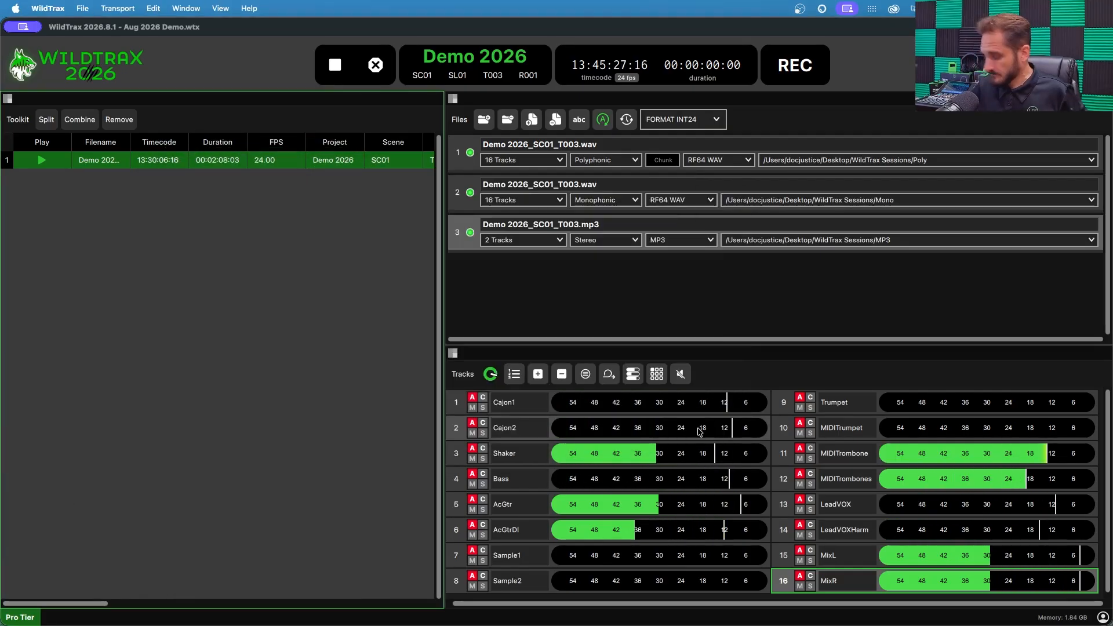
- Bring the iPhone Mirroring window back to the front and look over the full list of track meters on the phone
{"action": "key", "text": "super+Tab"}
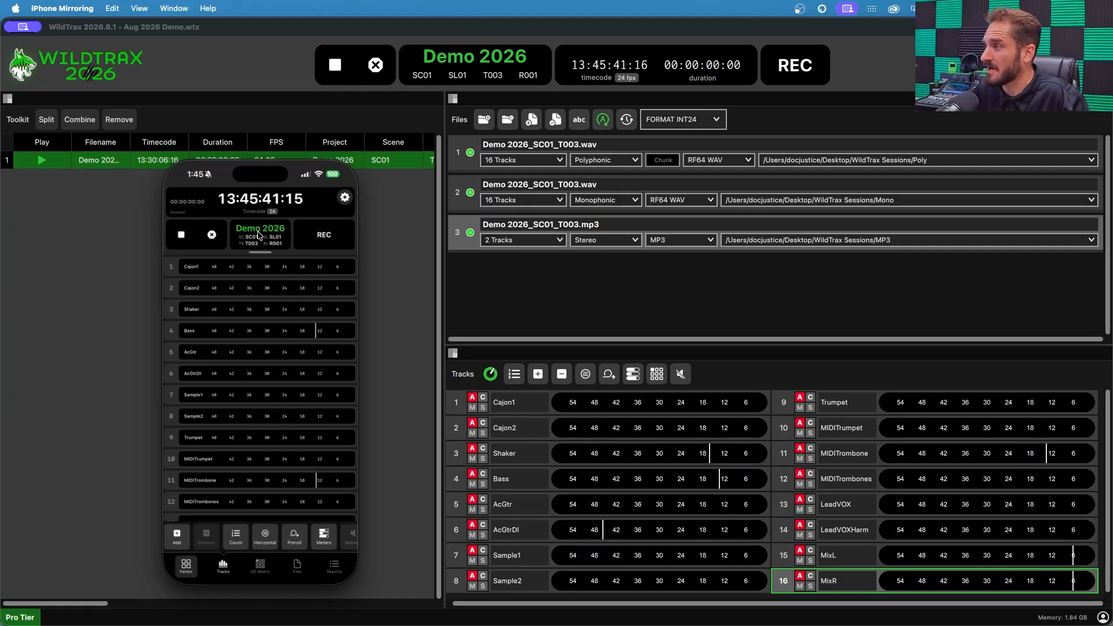
{"action": "scroll", "coordinate": [271, 326], "scroll_direction": "down", "scroll_amount": 5}
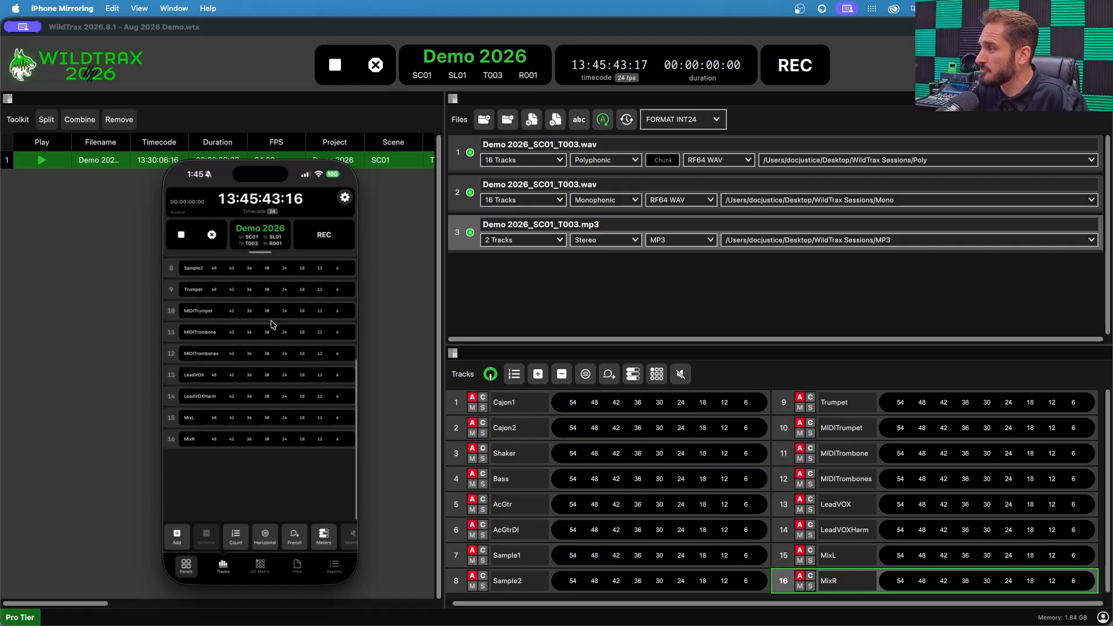
{"action": "scroll", "coordinate": [271, 326], "scroll_direction": "up", "scroll_amount": 5}
{"action": "scroll", "coordinate": [271, 326], "scroll_direction": "down", "scroll_amount": 3}
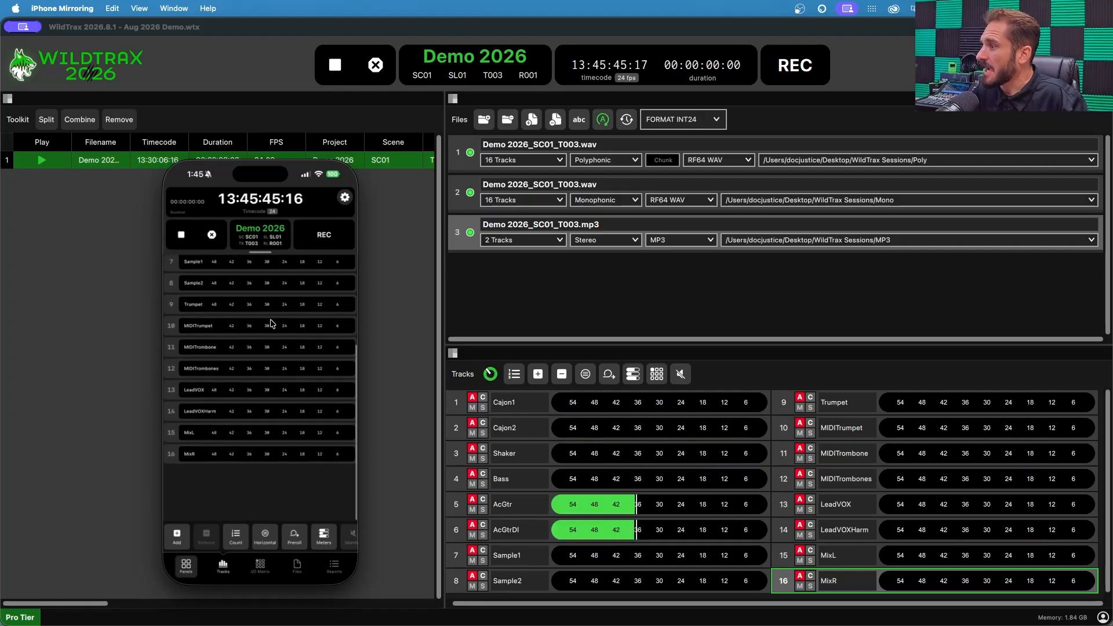
- Open the I/O Matrix panel on the phone and examine the input routing across all tracks and channels
{"action": "left_click", "coordinate": [186, 564]}
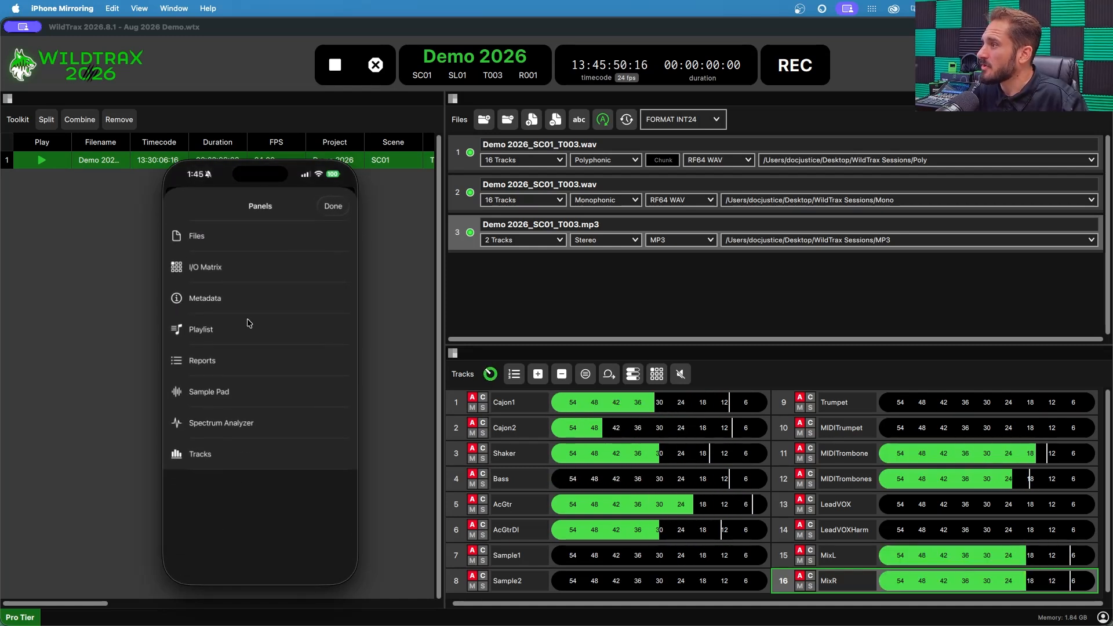
{"action": "left_click", "coordinate": [225, 270]}
{"action": "scroll", "coordinate": [255, 510], "scroll_direction": "right", "scroll_amount": 5}
{"action": "scroll", "coordinate": [261, 499], "scroll_direction": "down", "scroll_amount": 2}
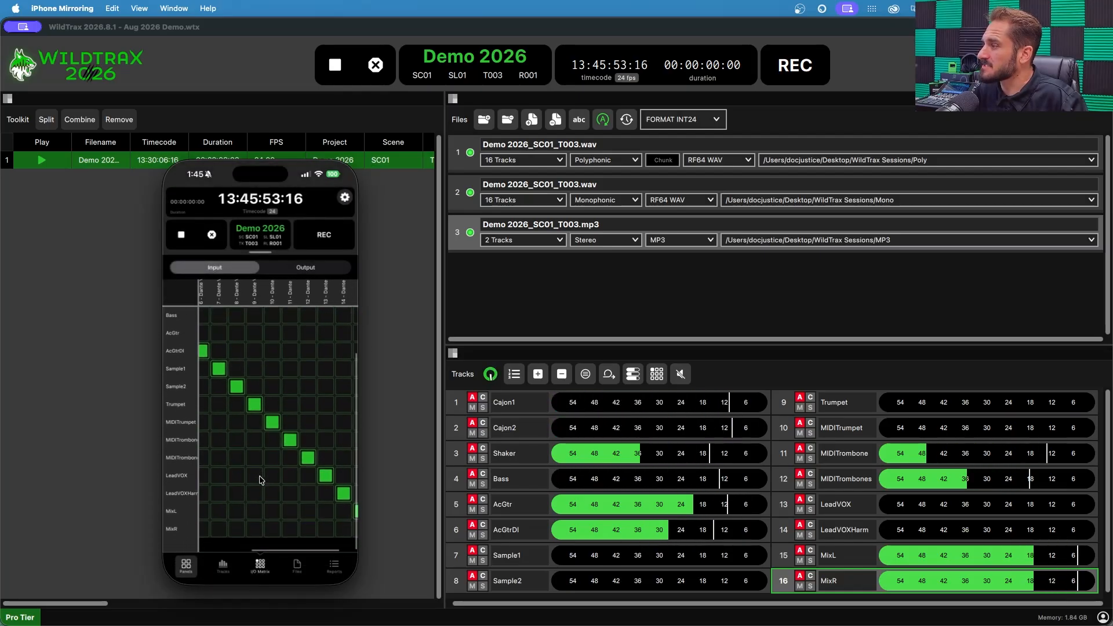
{"action": "scroll", "coordinate": [272, 479], "scroll_direction": "up", "scroll_amount": 2}
{"action": "scroll", "coordinate": [272, 479], "scroll_direction": "left", "scroll_amount": 5}
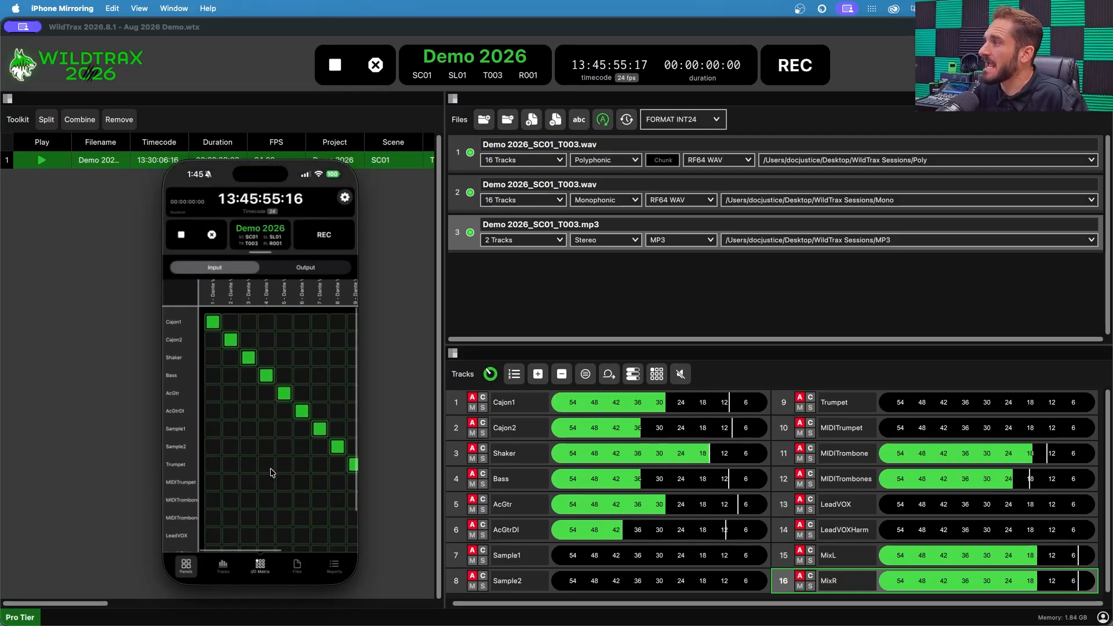
- Trigger the Horn and Wrong sample pads on the phone, and open the Spectrum Analyzer panel to view track 1, Cajon1
{"action": "left_click", "coordinate": [191, 566]}
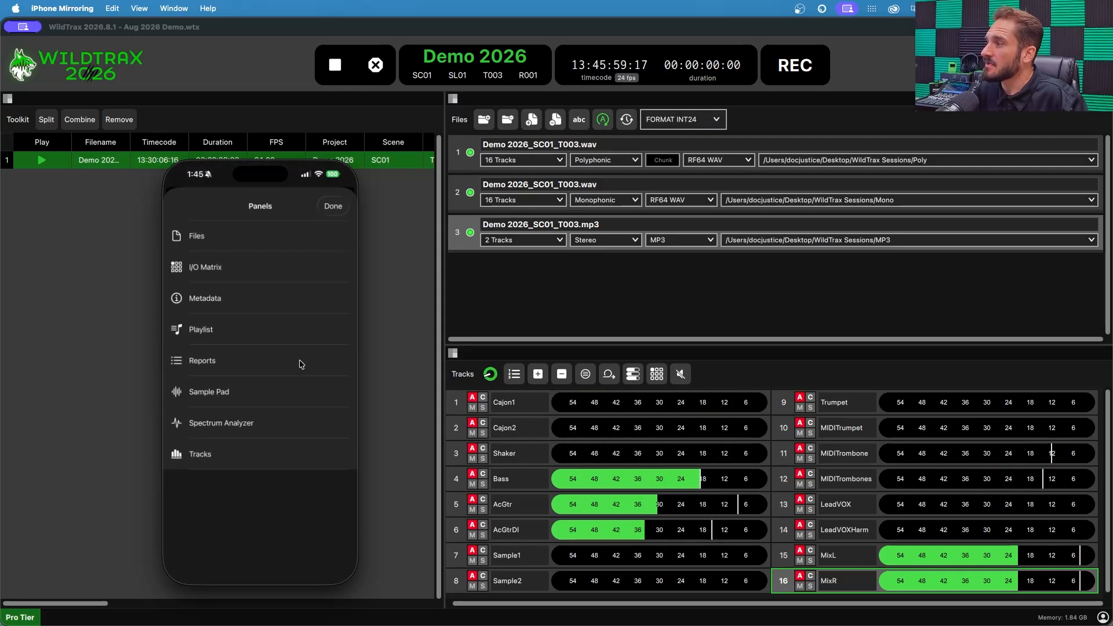
{"action": "left_click", "coordinate": [225, 394]}
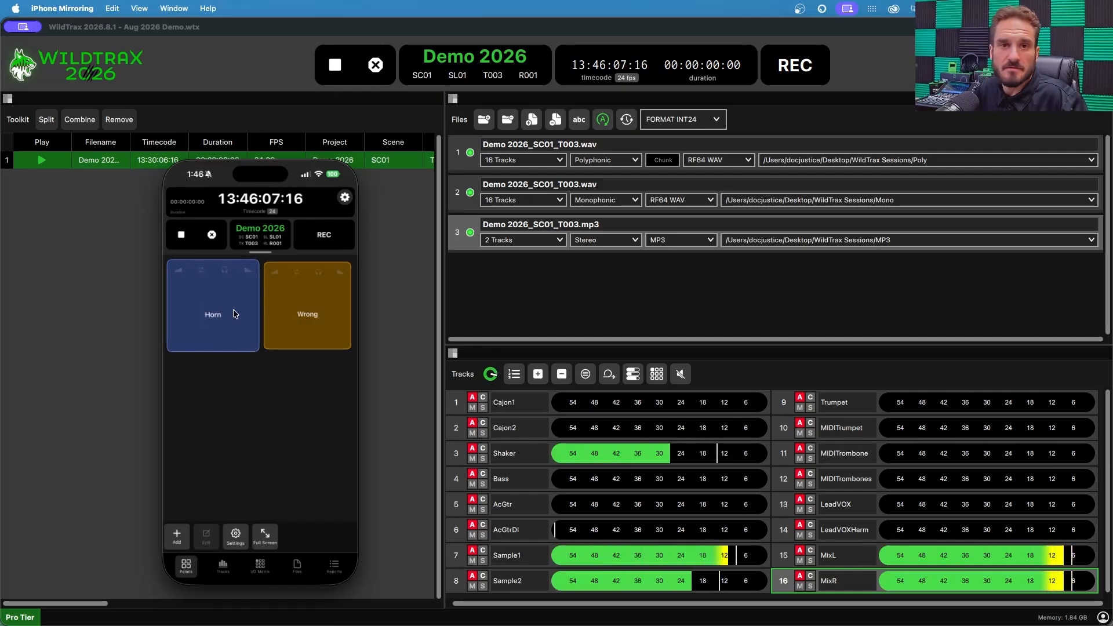
{"action": "left_click", "coordinate": [296, 315]}
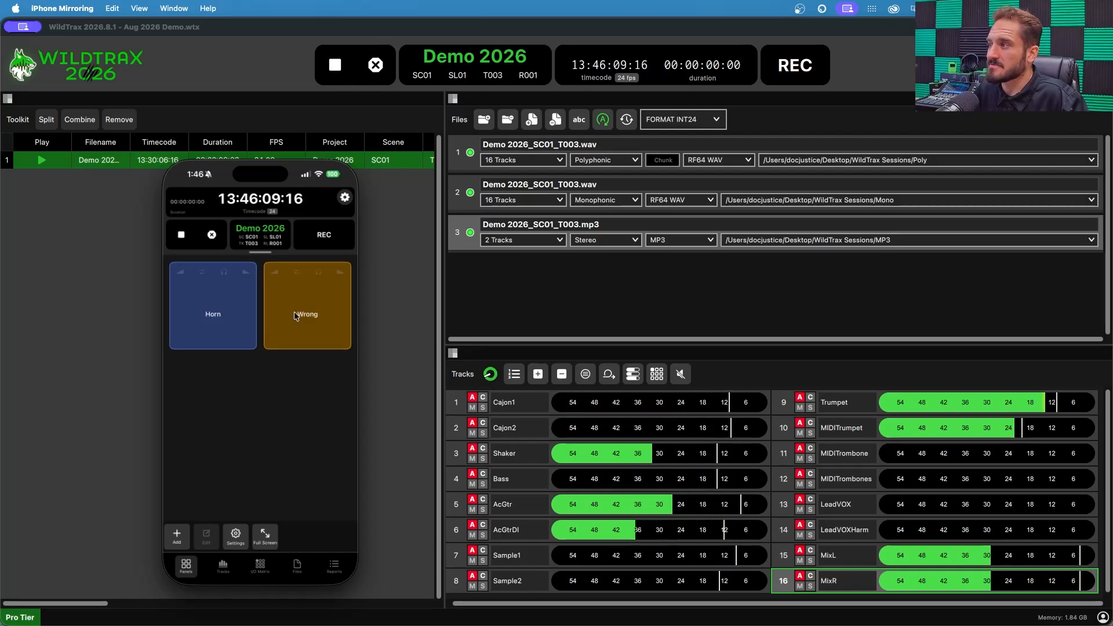
{"action": "left_click", "coordinate": [187, 567]}
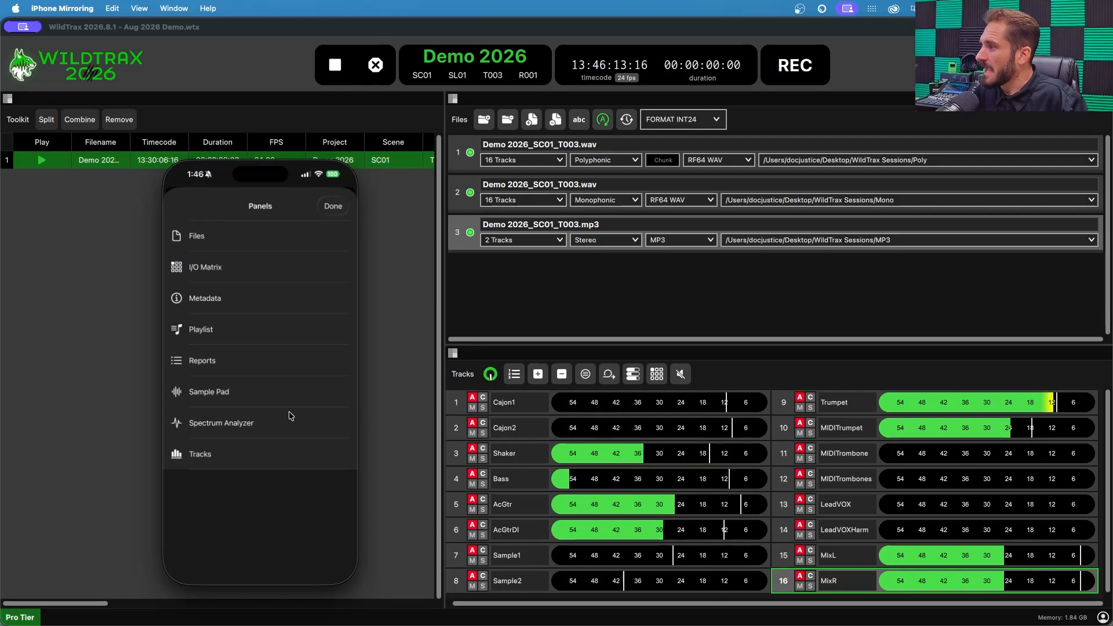
{"action": "left_click", "coordinate": [222, 423]}
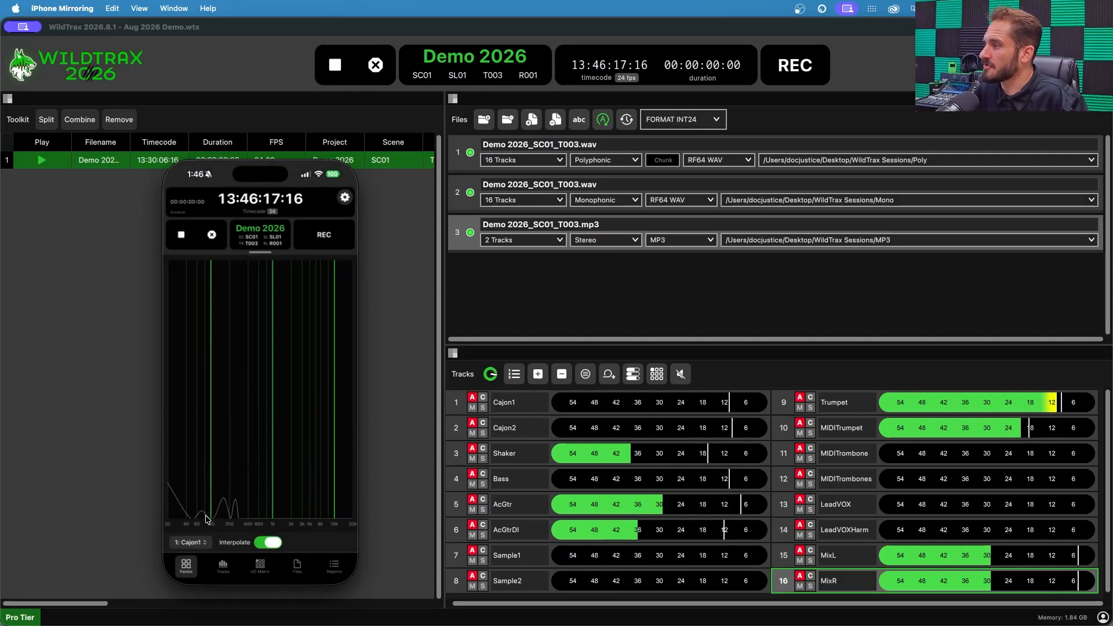
- Return to the Tracks panel on the phone and remotely record take T003 for several seconds before stopping it
{"action": "left_click", "coordinate": [185, 562]}
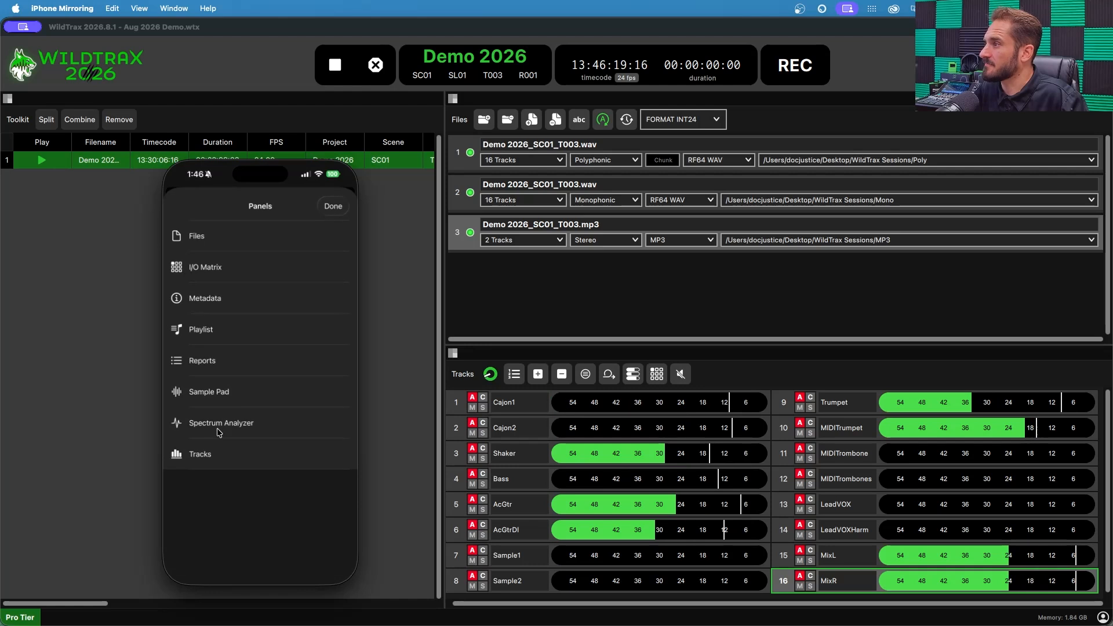
{"action": "left_click", "coordinate": [231, 456]}
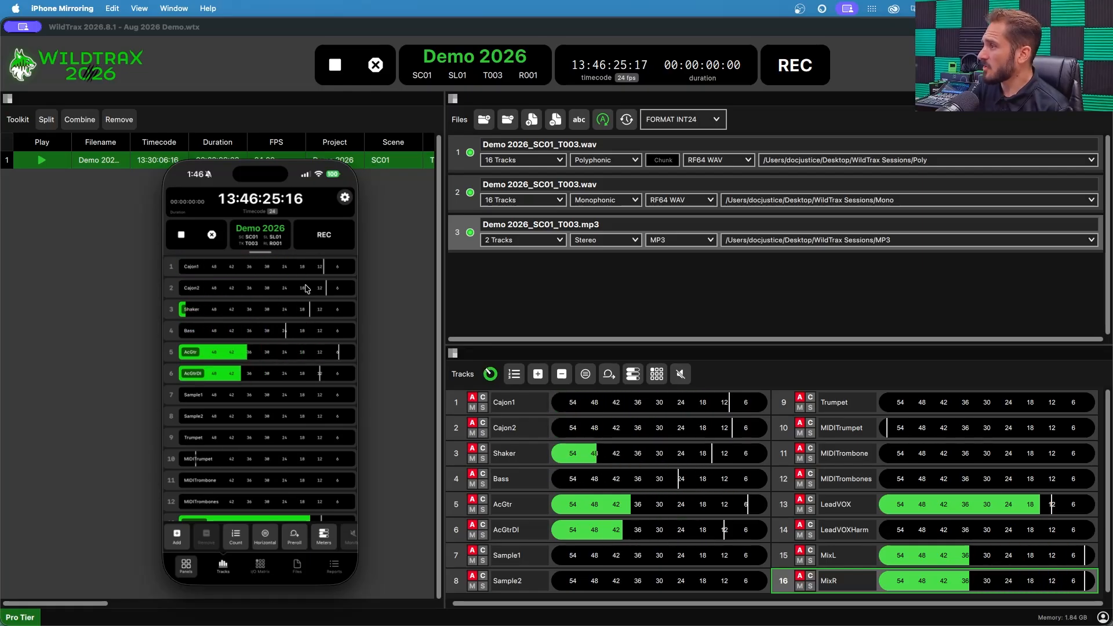
{"action": "left_click", "coordinate": [320, 239]}
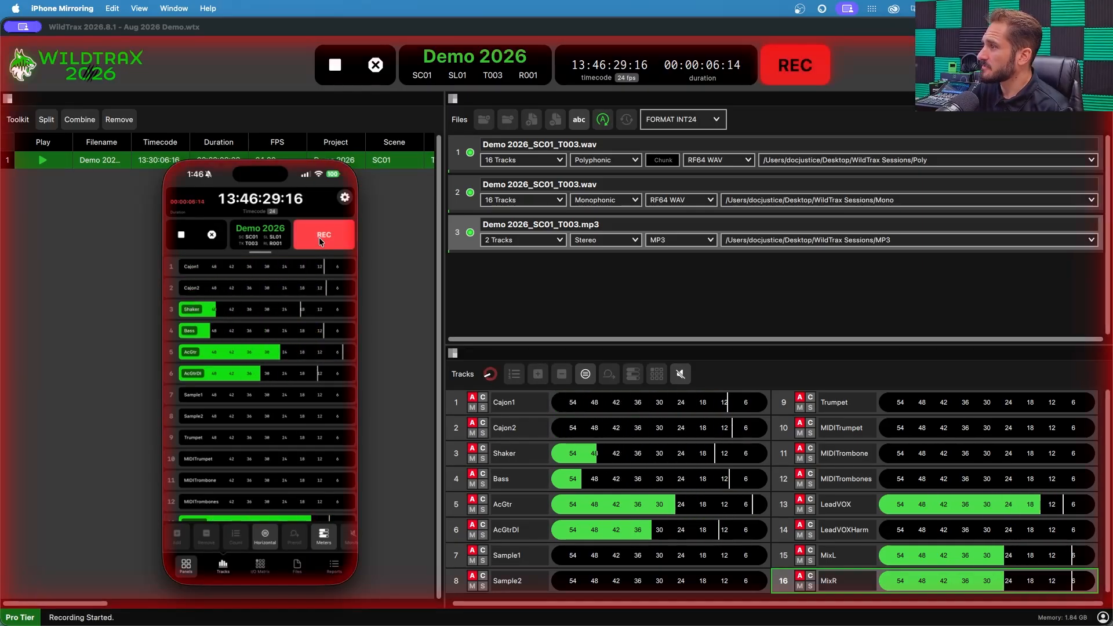
{"action": "left_click", "coordinate": [182, 240]}
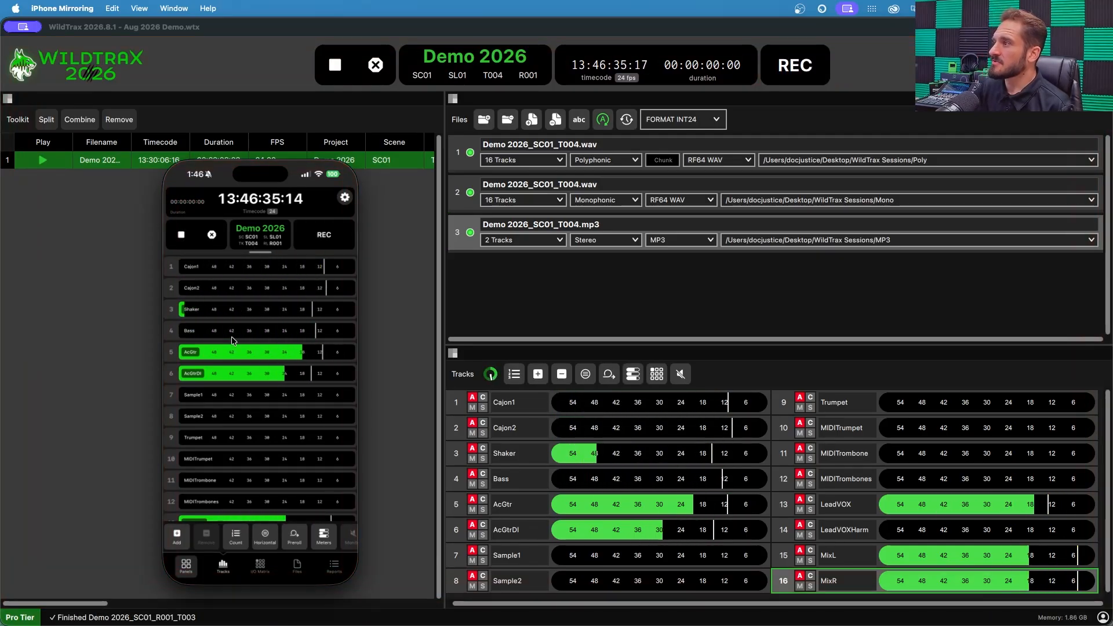
- Open Edit Metadata on the phone, review the Current and Next take fields, and close it without changes
{"action": "left_click", "coordinate": [260, 236]}
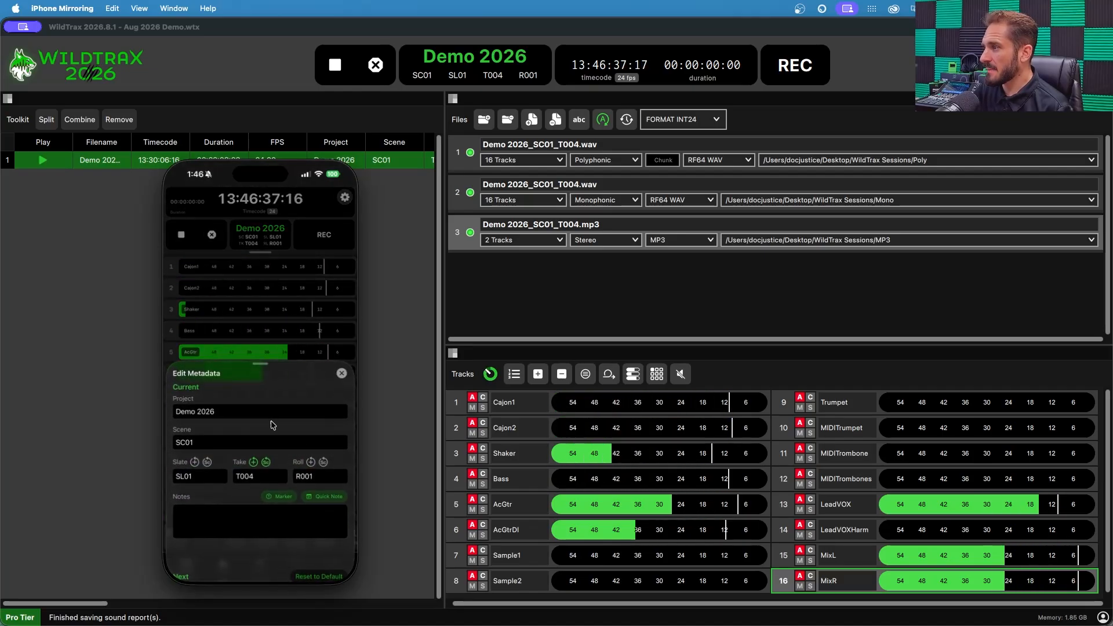
{"action": "scroll", "coordinate": [273, 425], "scroll_direction": "down", "scroll_amount": 5}
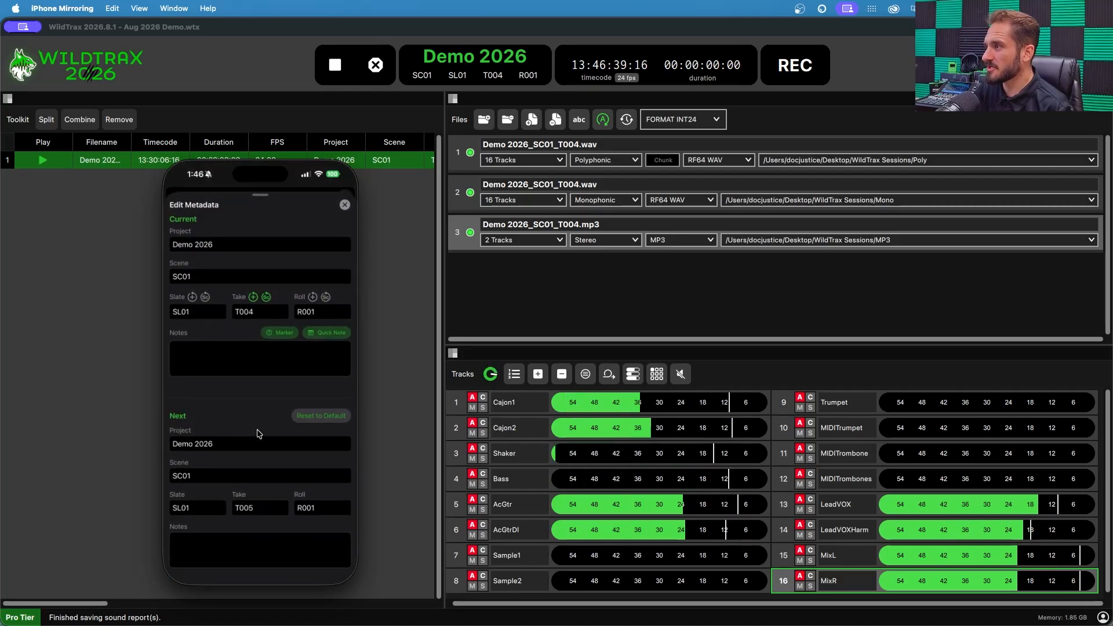
{"action": "scroll", "coordinate": [258, 434], "scroll_direction": "up", "scroll_amount": 5}
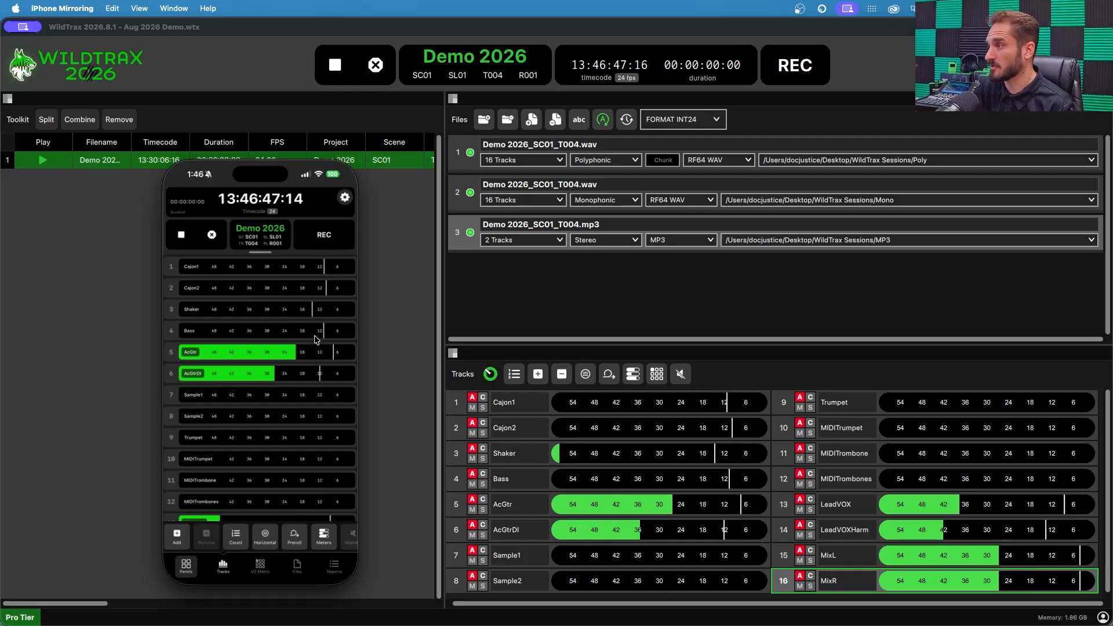
- Cycle the phone's header through its timecode and duration display sizes, returning to the enlarged timecode
{"action": "left_click", "coordinate": [227, 208]}
{"action": "left_click", "coordinate": [226, 208]}
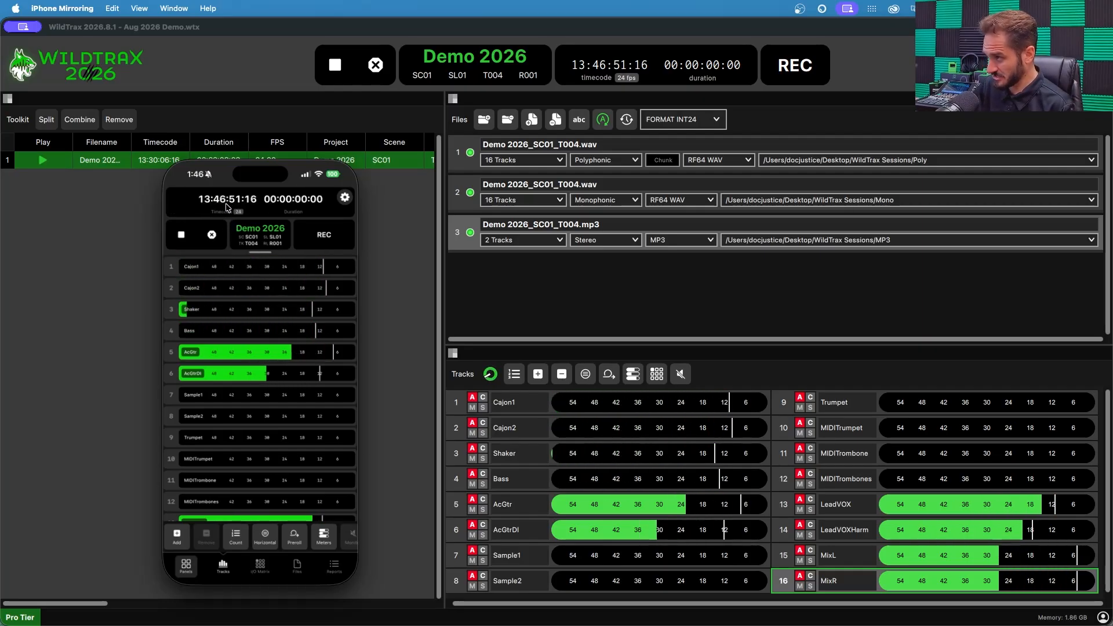
{"action": "left_click", "coordinate": [258, 202]}
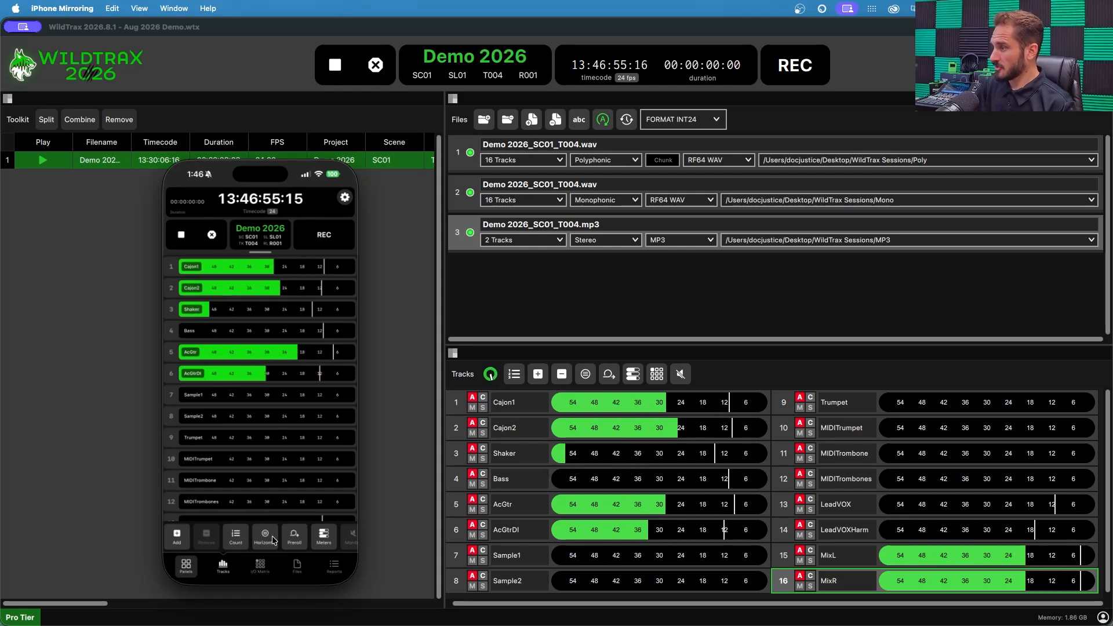
- In the phone's Track Layout settings, turn off Show Name Over Meter and make the Pan, Mute and Solo elements visible
{"action": "scroll", "coordinate": [275, 539], "scroll_direction": "right", "scroll_amount": 3}
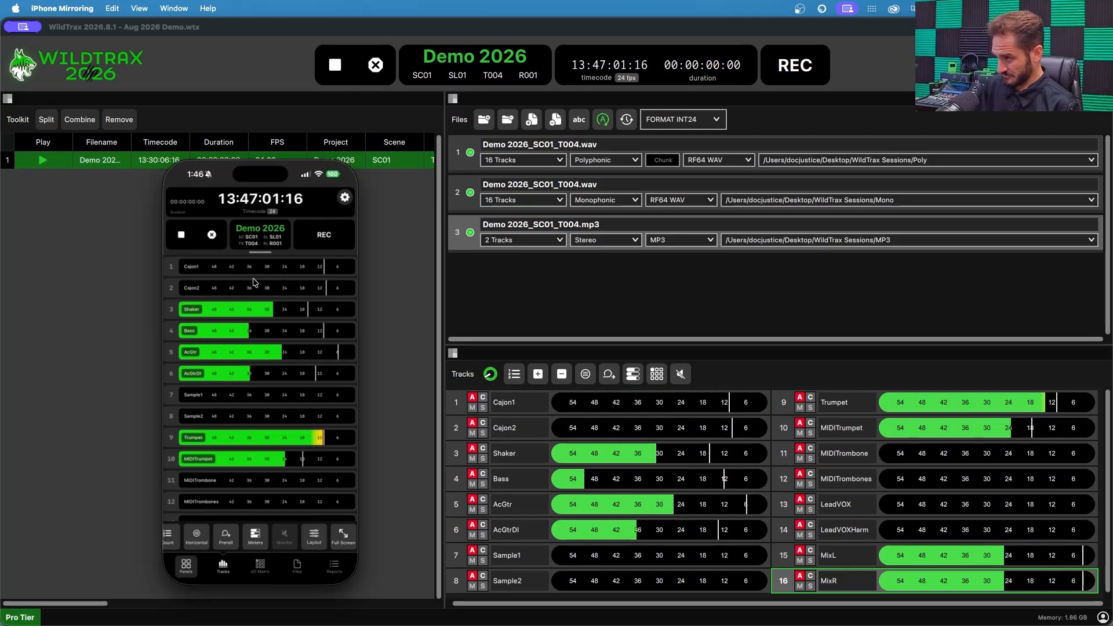
{"action": "left_click", "coordinate": [315, 542]}
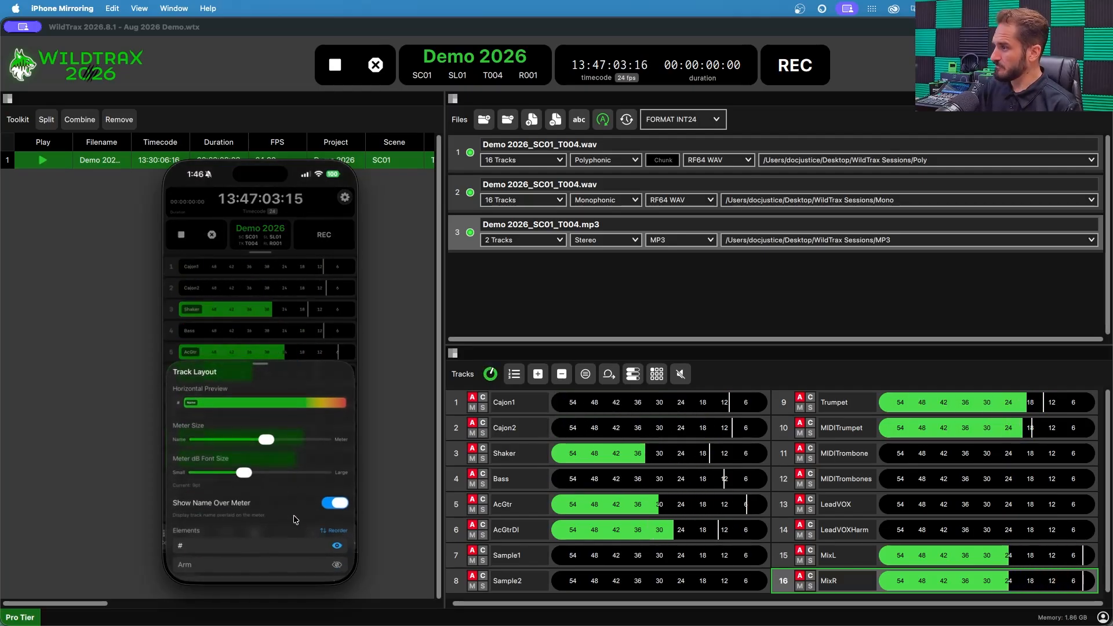
{"action": "mouse_move", "coordinate": [267, 440]}
{"action": "left_mouse_down"}
{"action": "mouse_move", "coordinate": [239, 439]}
{"action": "mouse_move", "coordinate": [261, 440]}
{"action": "left_mouse_up"}
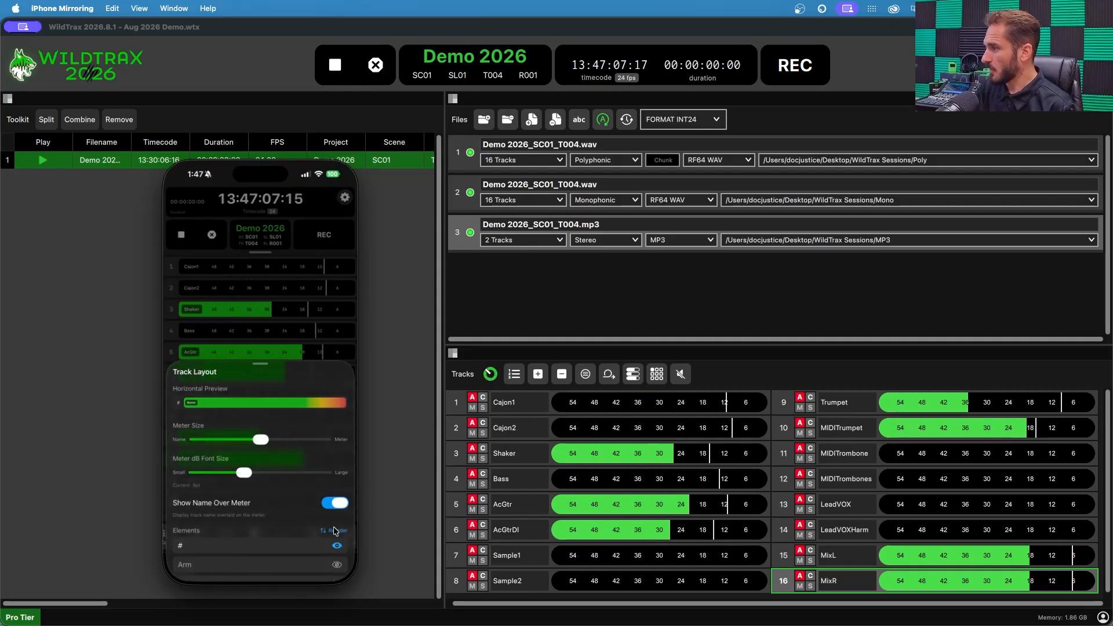
{"action": "left_click", "coordinate": [335, 503]}
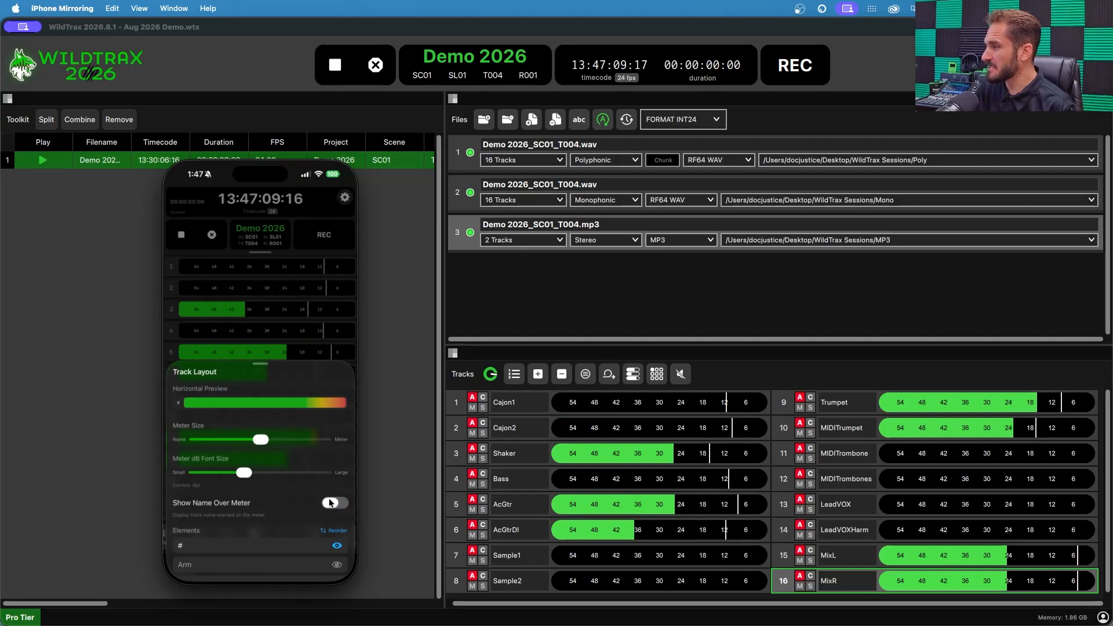
{"action": "scroll", "coordinate": [325, 510], "scroll_direction": "down", "scroll_amount": 3}
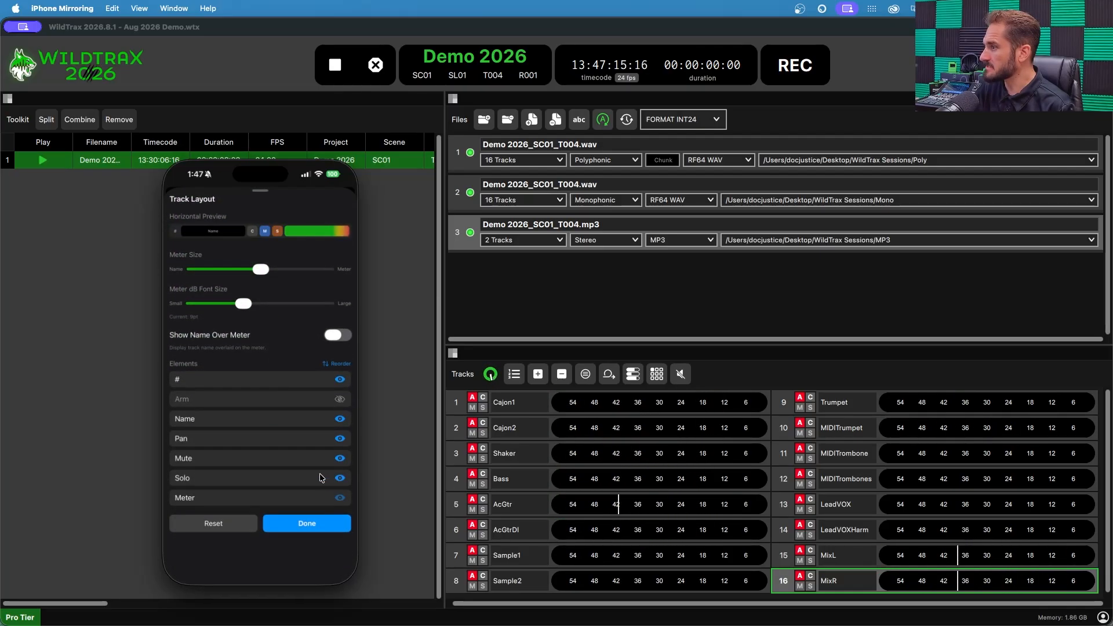
{"action": "scroll", "coordinate": [321, 477], "scroll_direction": "up", "scroll_amount": 3}
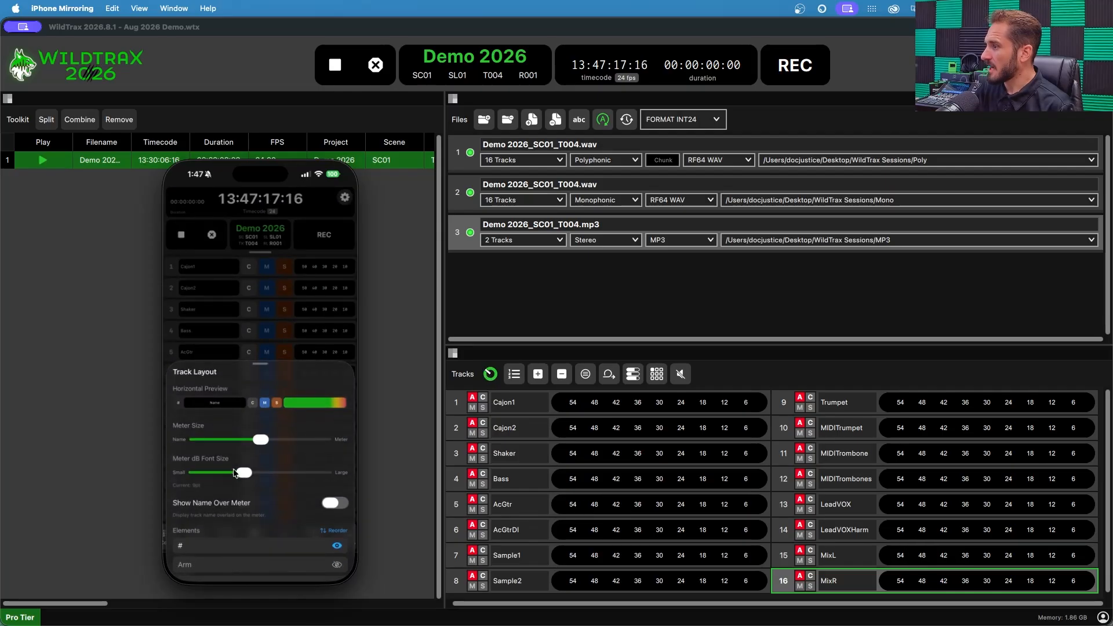
- Increase the Meter Size slightly and enlarge the Meter dB Font Size, close Track Layout, and look over the updated track list
{"action": "mouse_move", "coordinate": [261, 439]}
{"action": "left_mouse_down"}
{"action": "mouse_move", "coordinate": [227, 440]}
{"action": "mouse_move", "coordinate": [305, 437]}
{"action": "mouse_move", "coordinate": [269, 442]}
{"action": "left_mouse_up"}
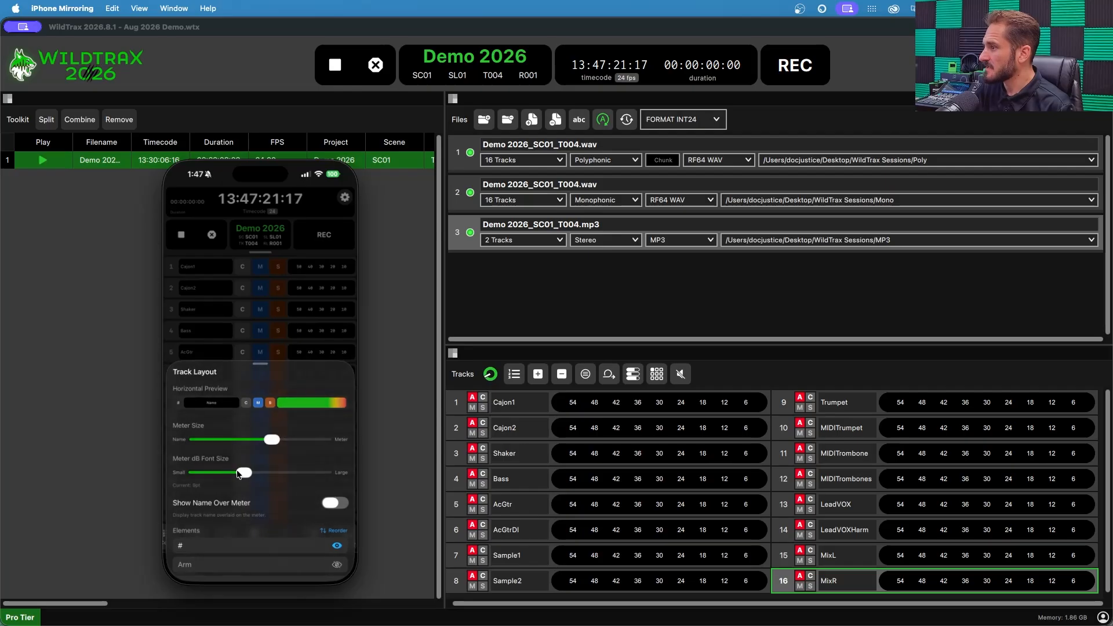
{"action": "left_click_drag", "start_coordinate": [224, 472], "coordinate": [264, 474]}
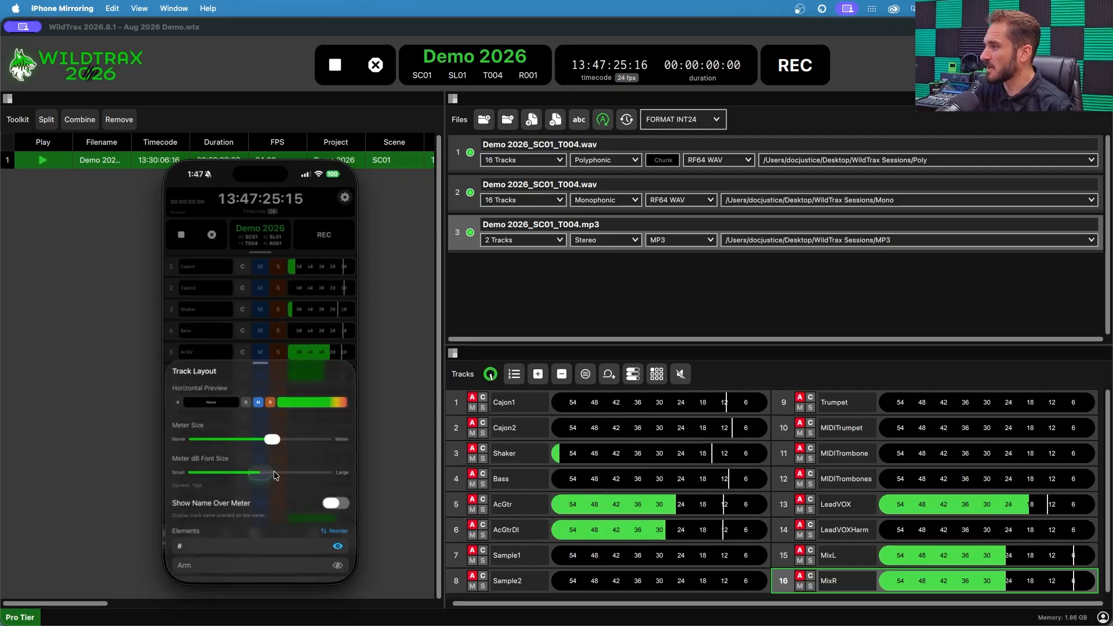
{"action": "left_click", "coordinate": [228, 331]}
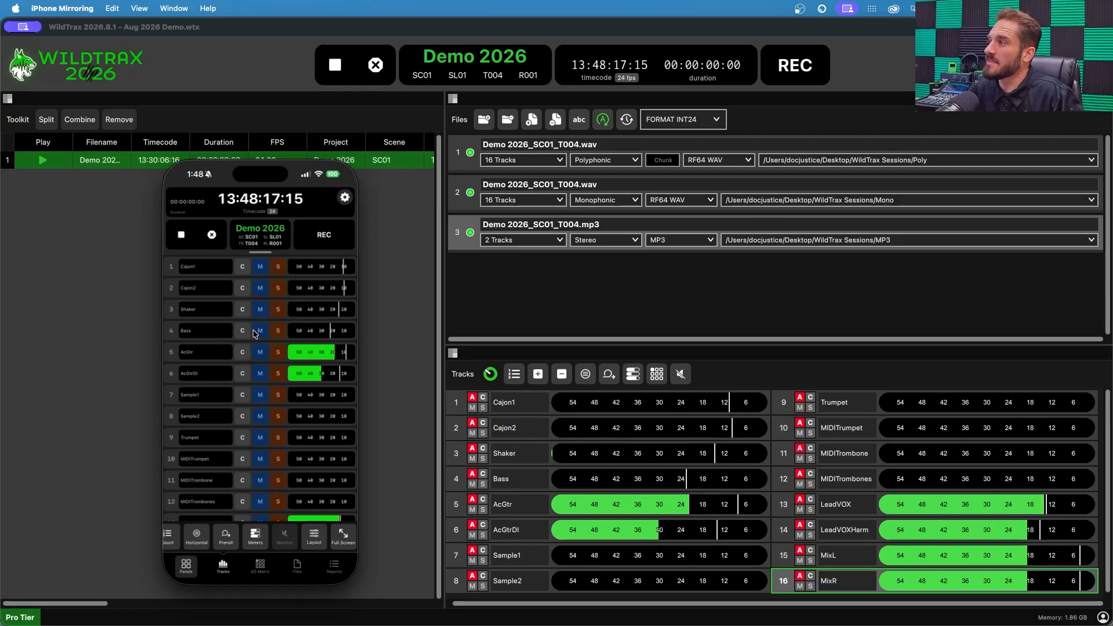
{"action": "scroll", "coordinate": [255, 334], "scroll_direction": "down", "scroll_amount": 5}
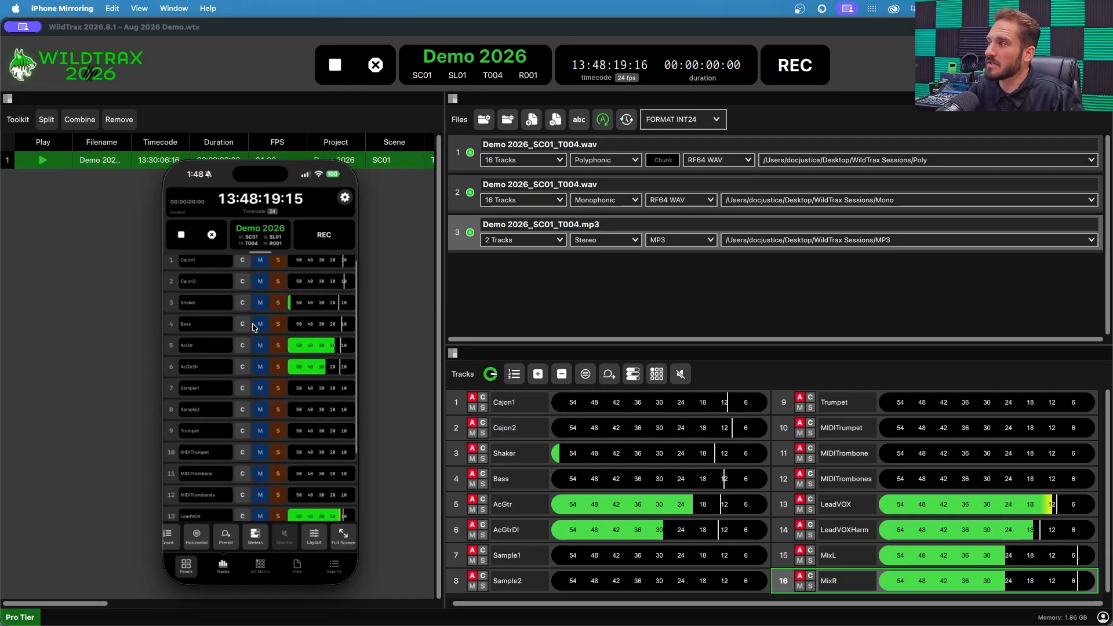
{"action": "scroll", "coordinate": [251, 326], "scroll_direction": "up", "scroll_amount": 5}
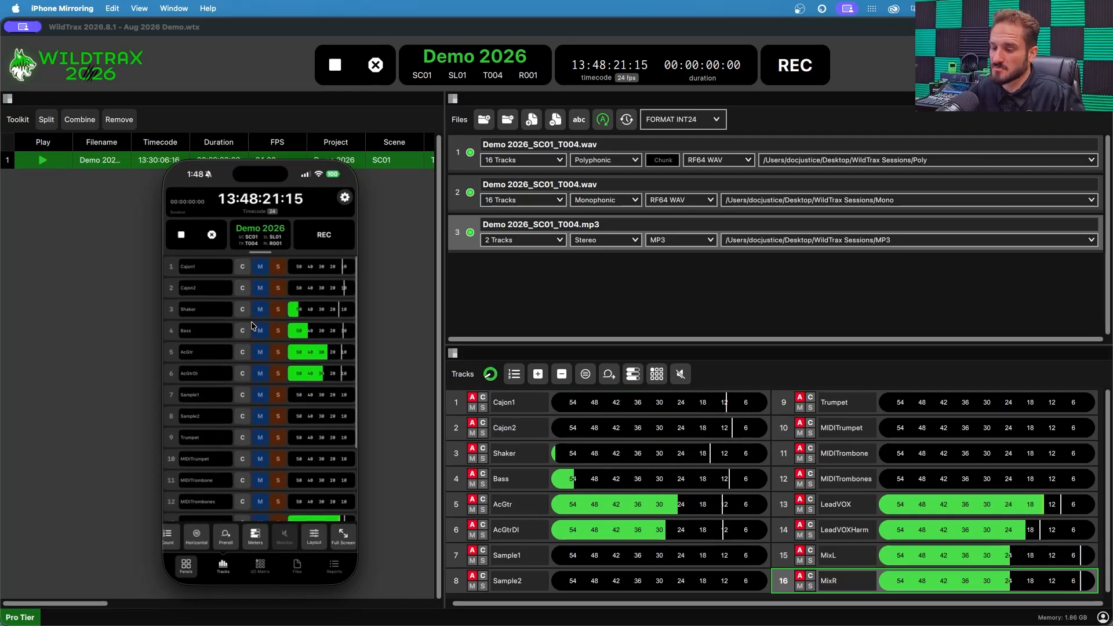